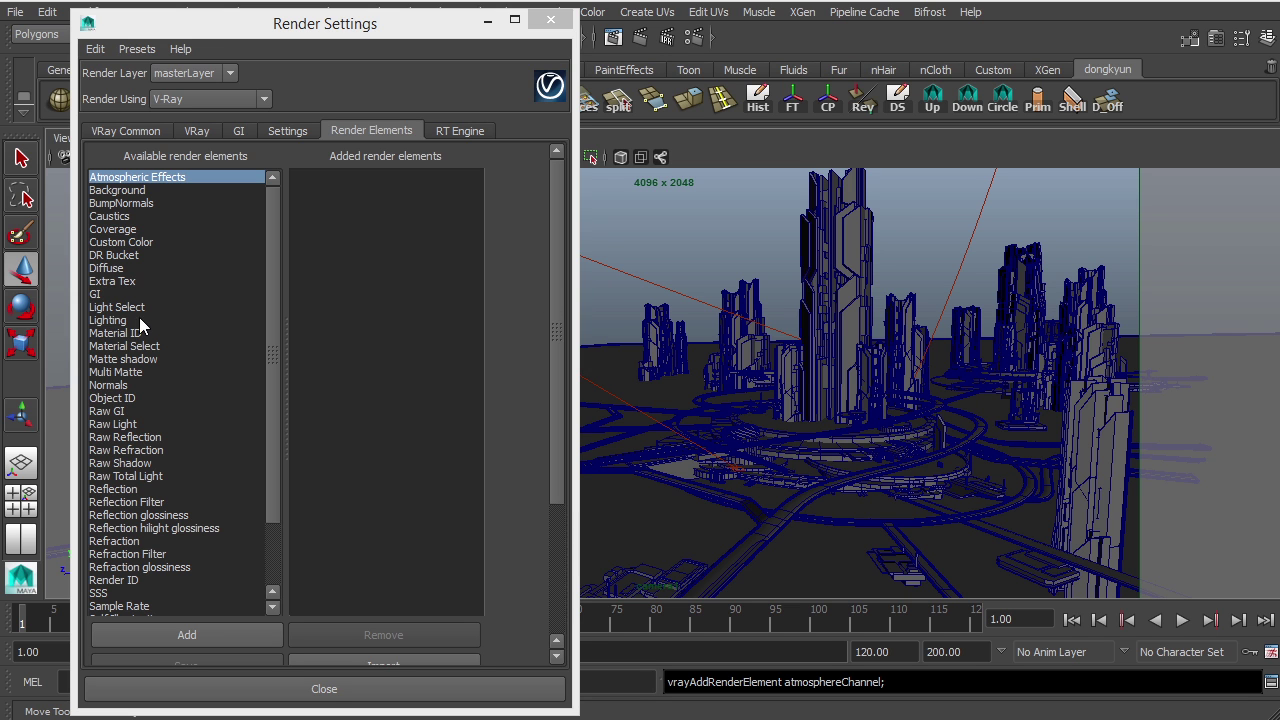
Step: Add the GI and Diffuse render elements to the V-Ray render of the city scene
left_click(111, 293)
left_click(118, 268, "ctrl")
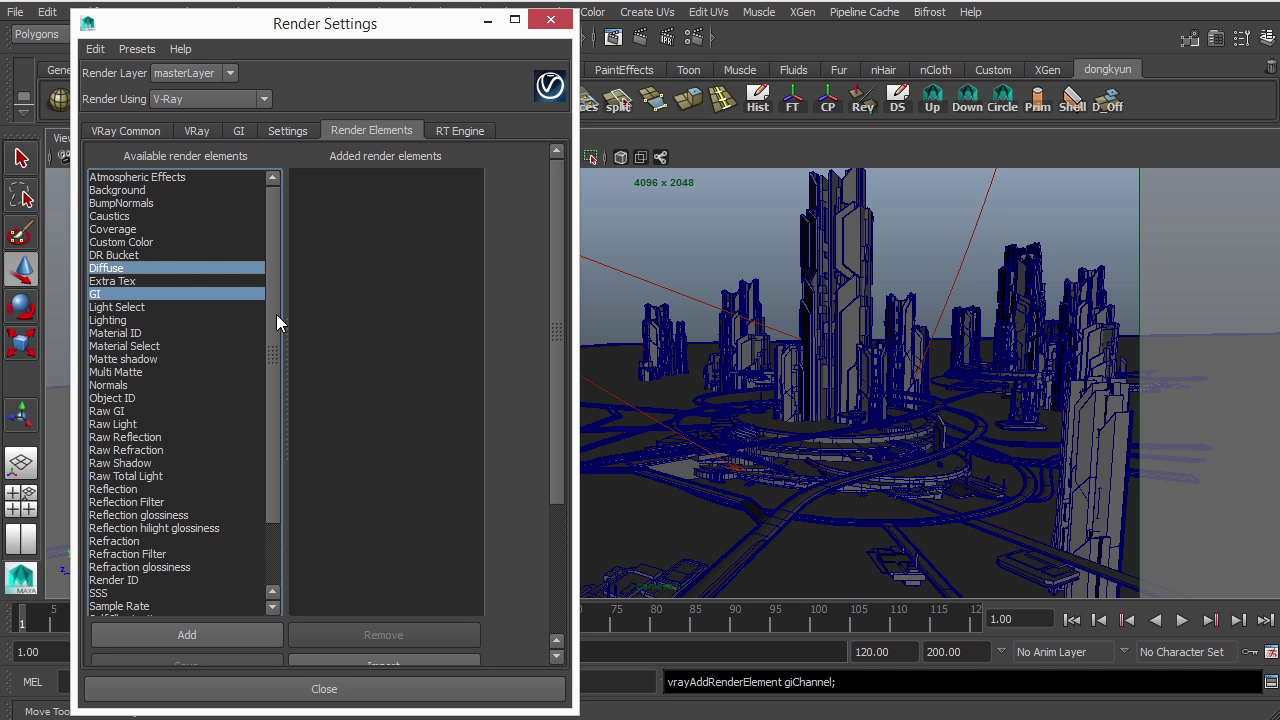
left_click(189, 634)
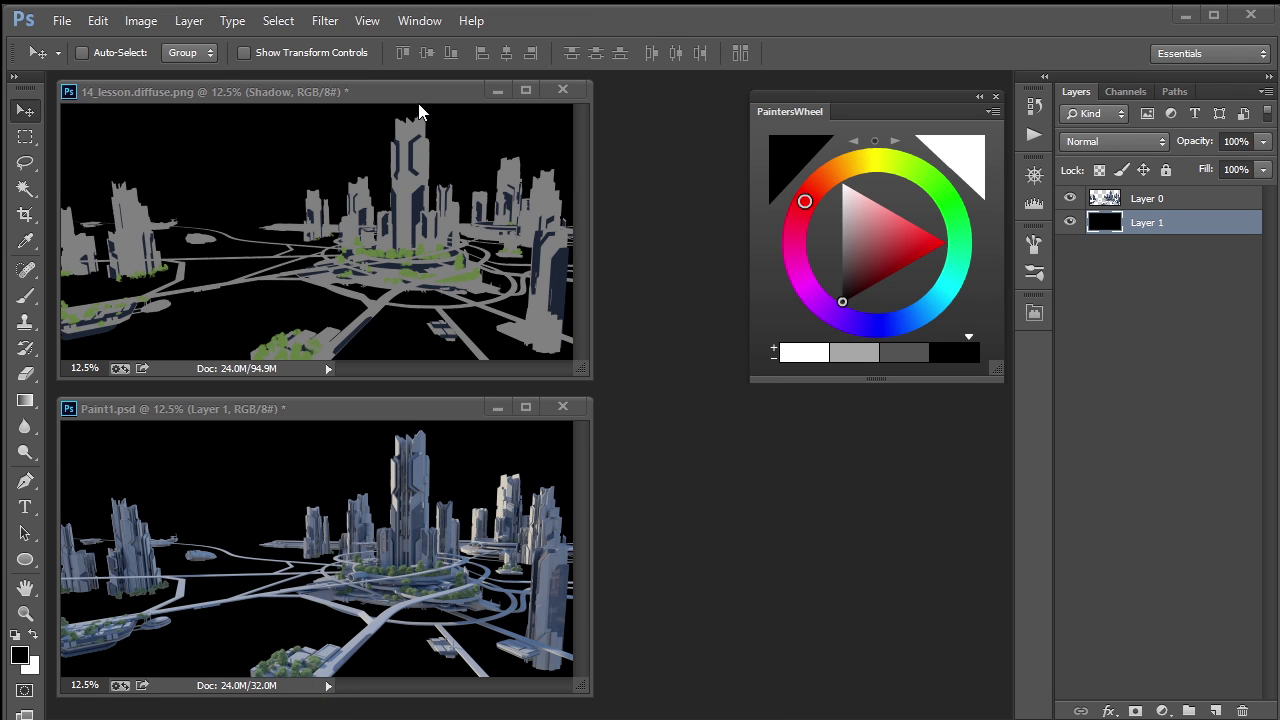
Step: In Photoshop, bring the 14_lesson.diffuse.png document forward and show its Diffuse and Shadow layers above GI
mouse_move(792, 109)
left_mouse_down()
mouse_move(936, 0)
mouse_move(956, 0)
left_mouse_up()
left_click_drag(355, 89, 595, 202)
left_click(1139, 253)
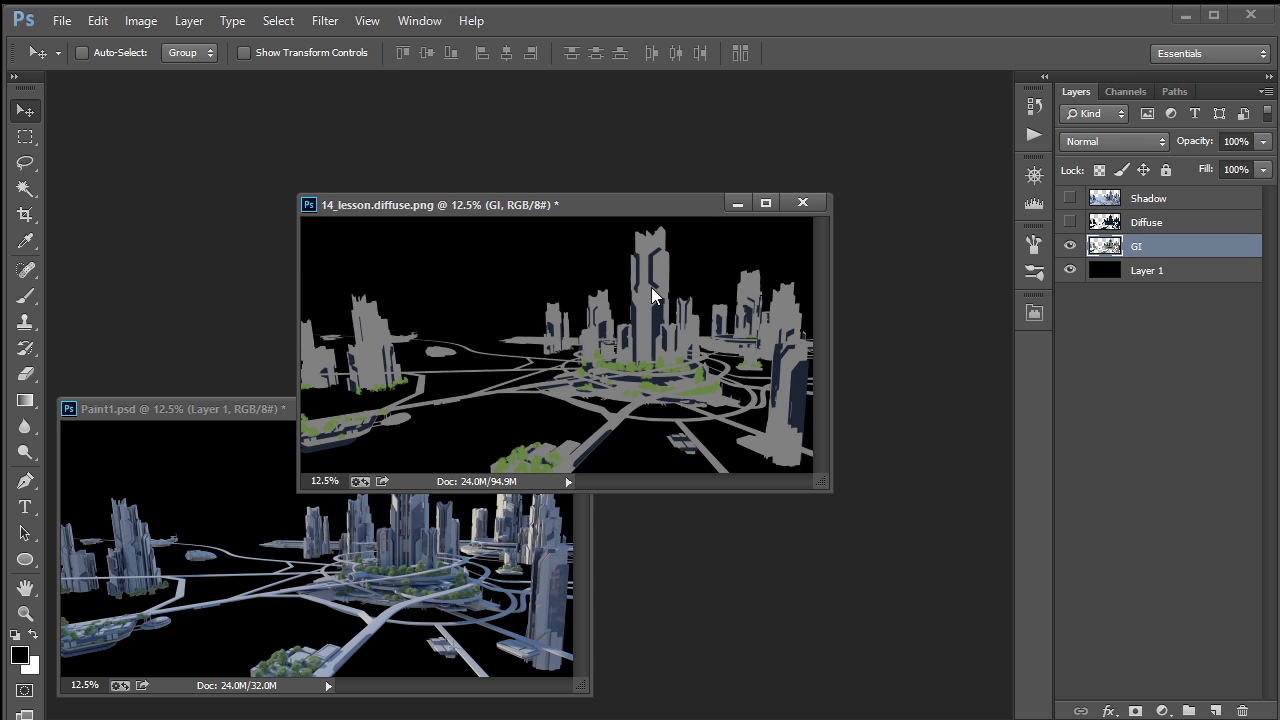
left_click(1070, 222)
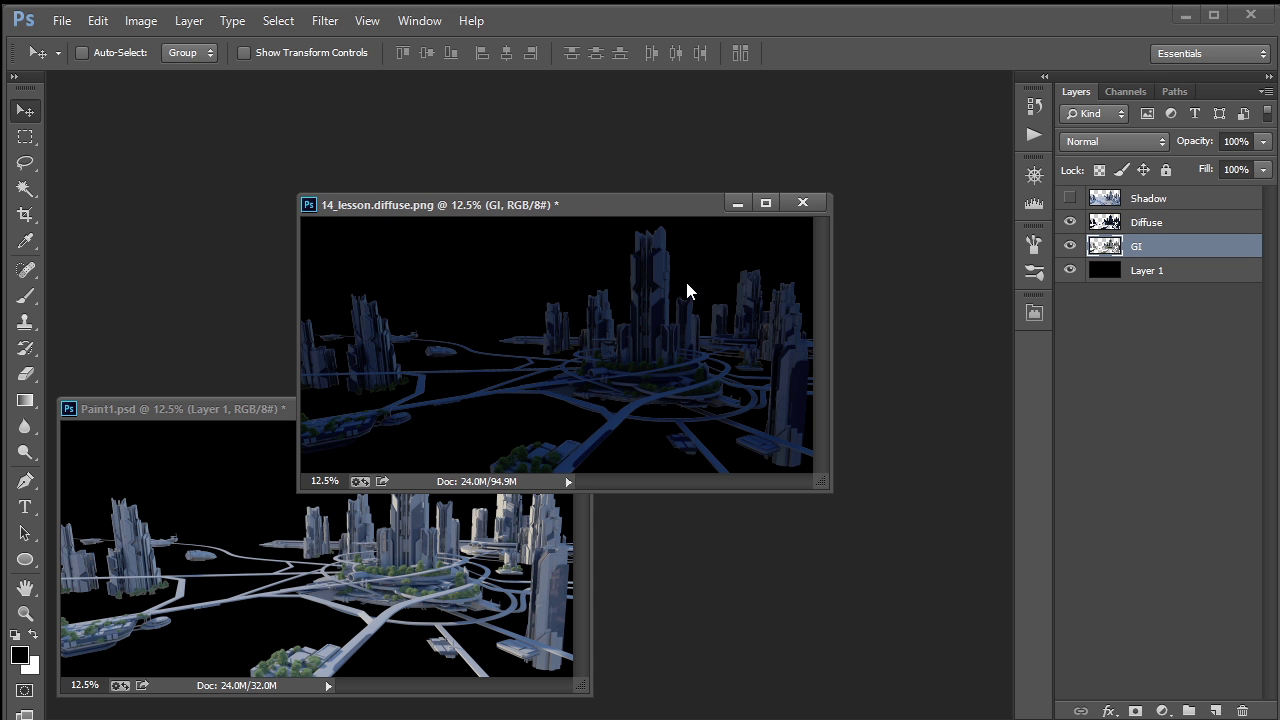
left_click(1070, 198)
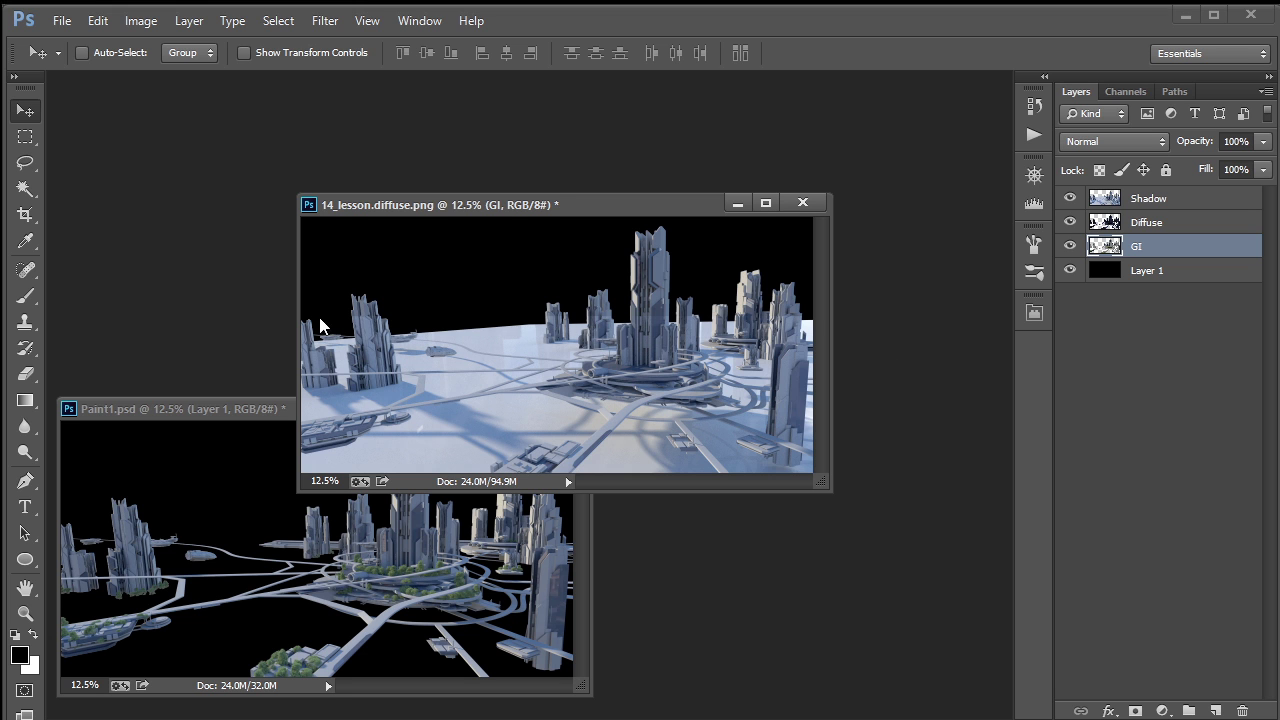
Step: Bring Paint1.psd forward and compare it with Layer 0 and Layer 1 hidden and shown
left_click_drag(429, 206, 194, 98)
left_click_drag(321, 398, 392, 325)
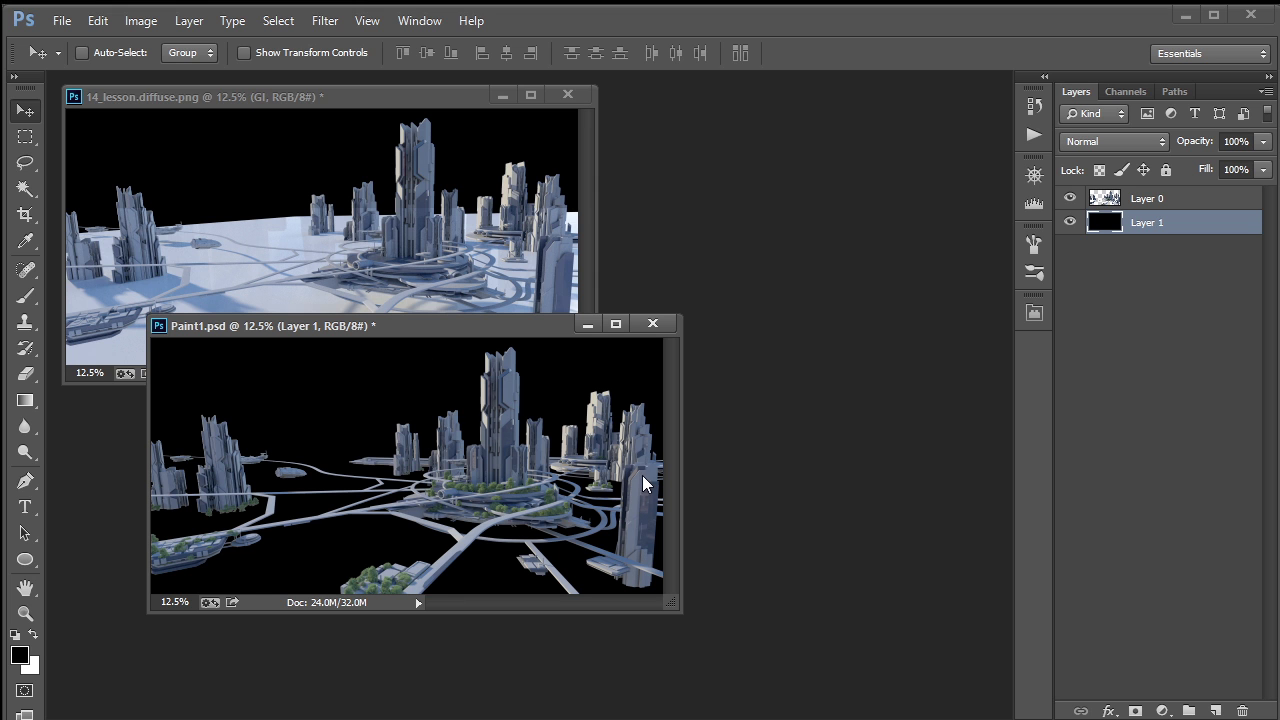
left_click(1072, 199)
left_click(1072, 199)
left_click(1070, 222)
left_click(1070, 222)
left_click(1070, 222)
left_click(1070, 222)
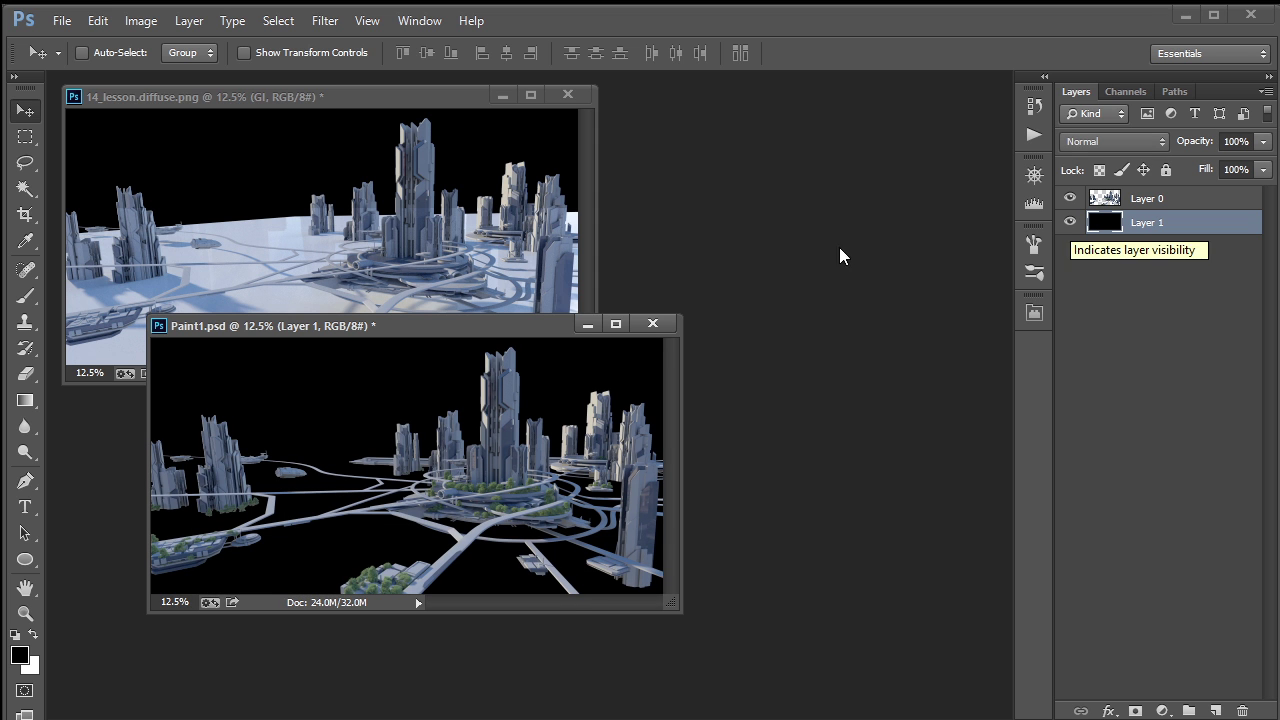
left_click_drag(511, 325, 423, 407)
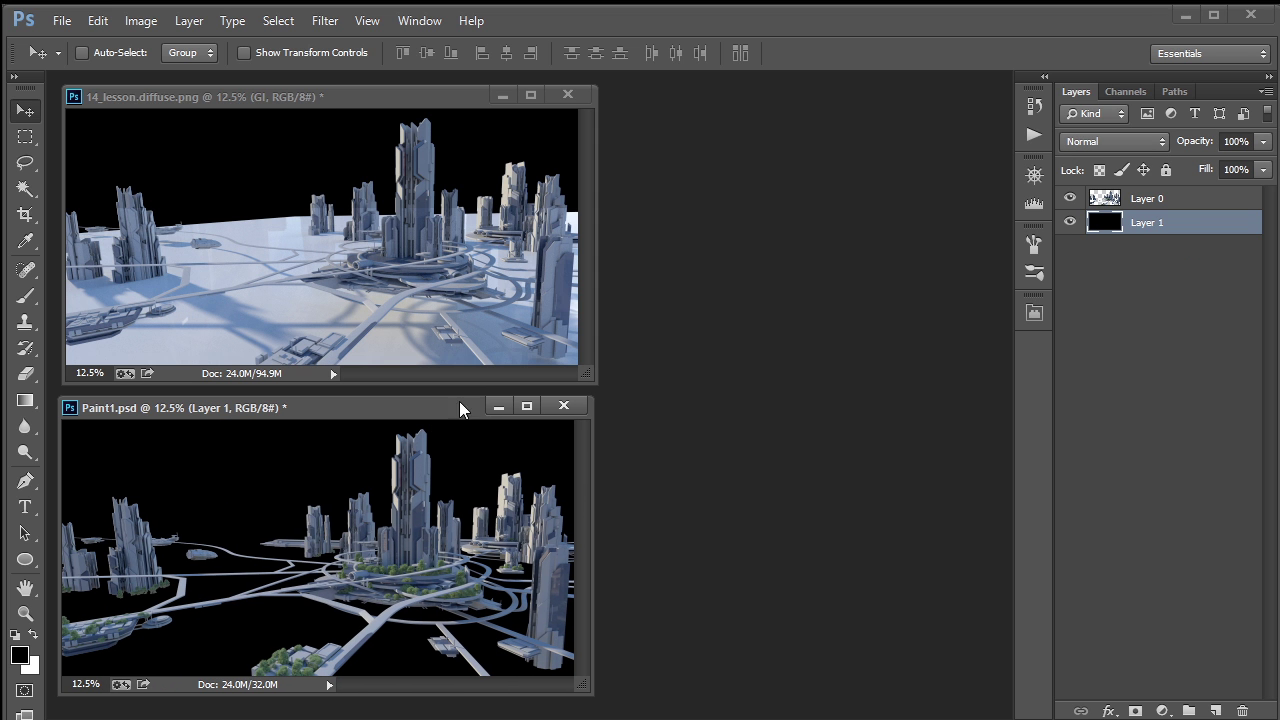
Step: Switch to the Paint2.psd document and minimize the 14_lesson.diffuse.png and Paint1.psd windows
key("ctrl+Tab")
left_click_drag(537, 279, 529, 241)
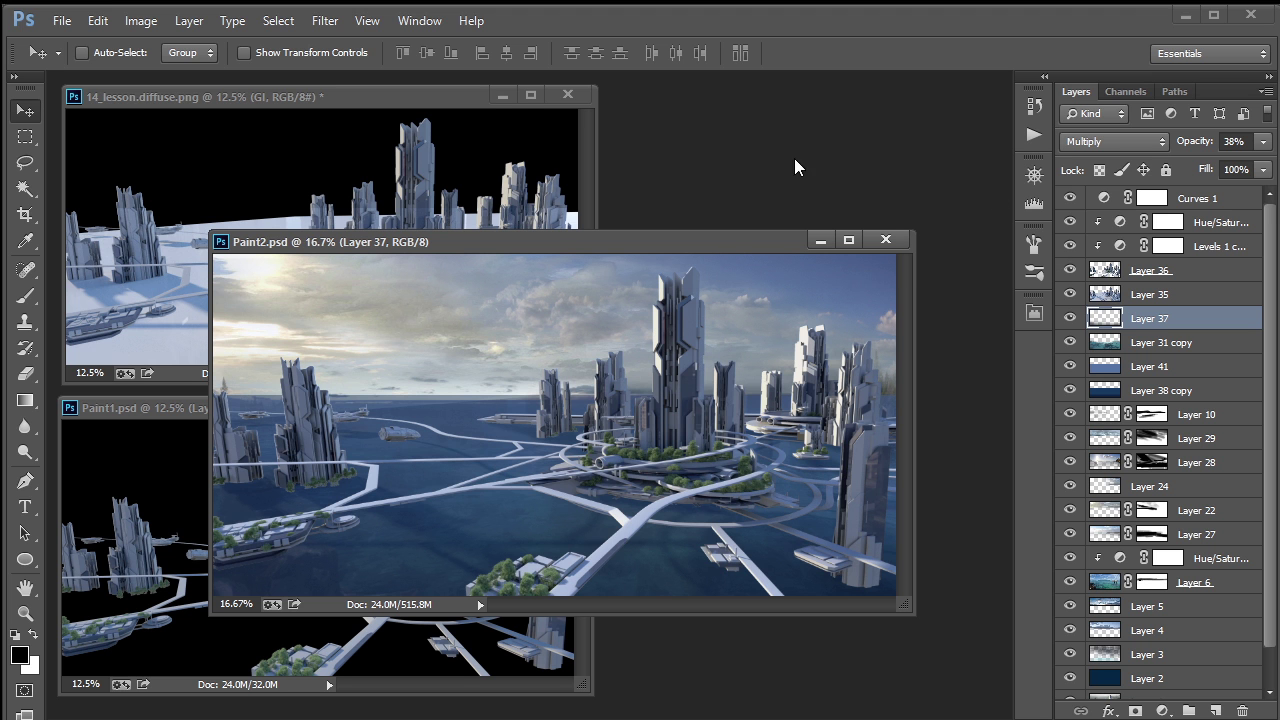
left_click(503, 94)
left_click(157, 407)
left_click(493, 406)
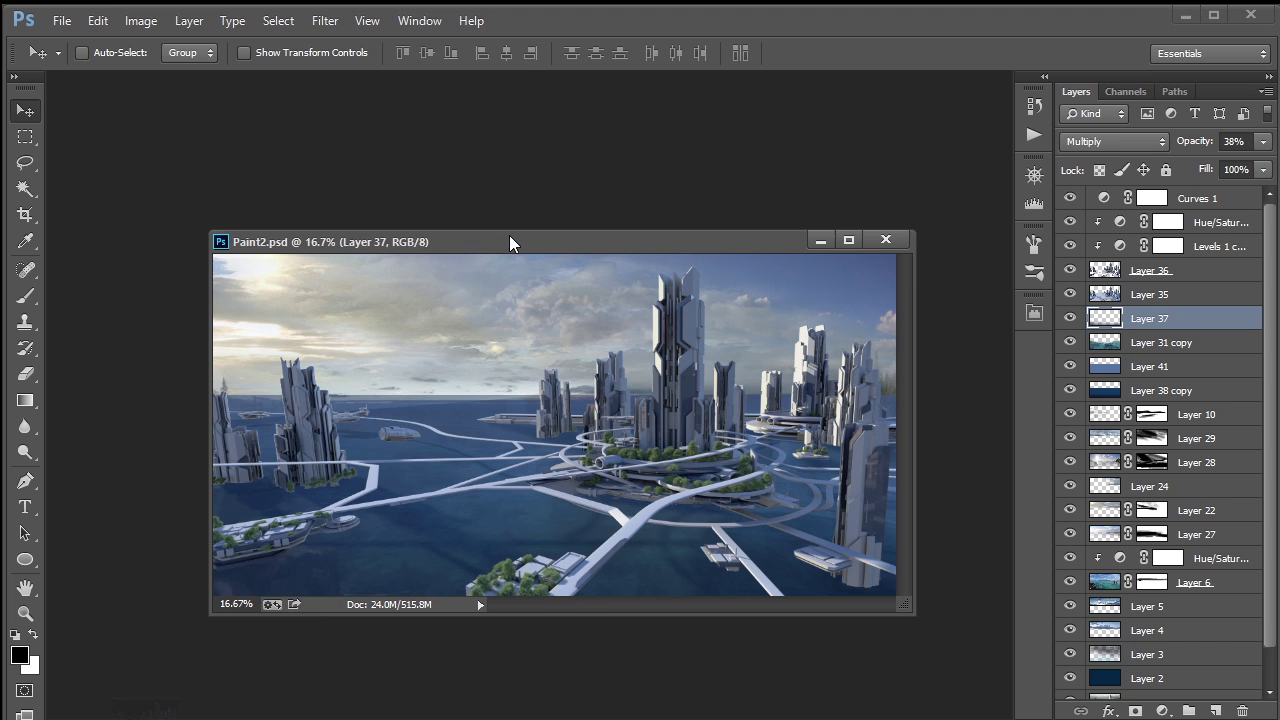
Step: Hide every layer of Paint2.psd except Layer 36 and the Background, including the adjustment layers at the top of the stack
left_click_drag(510, 242, 461, 217)
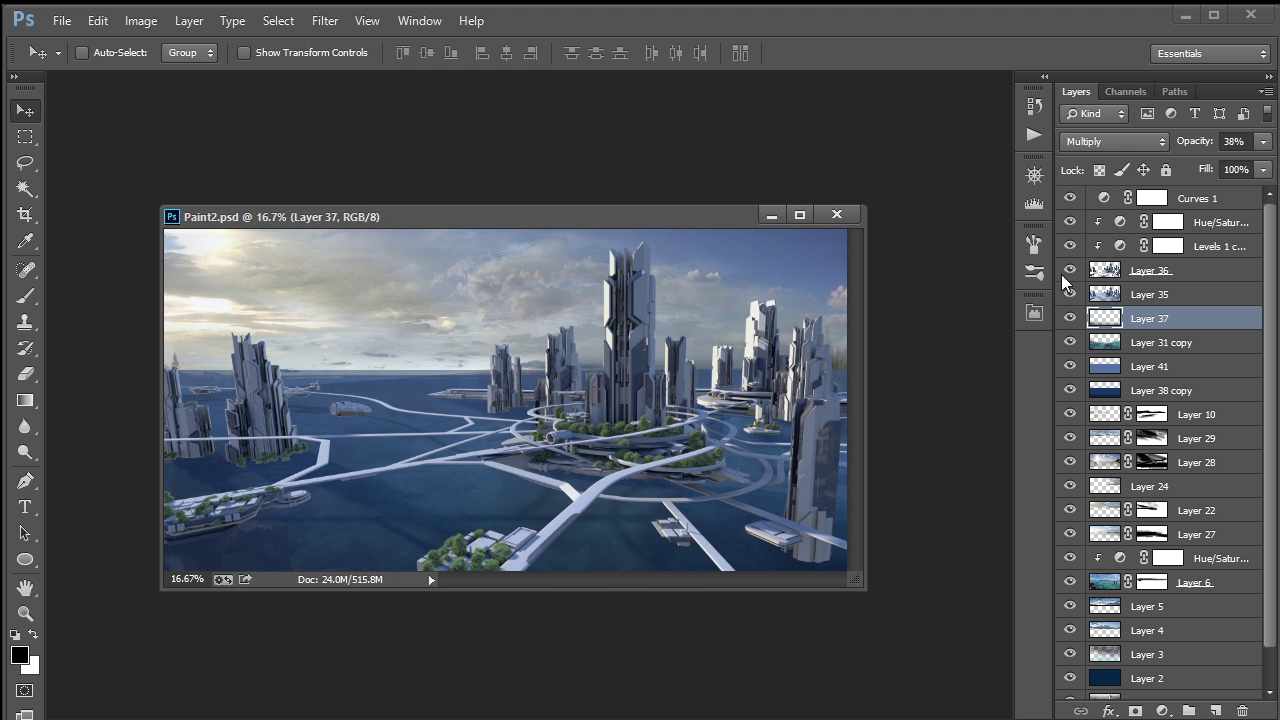
left_click_drag(1073, 251, 1069, 197)
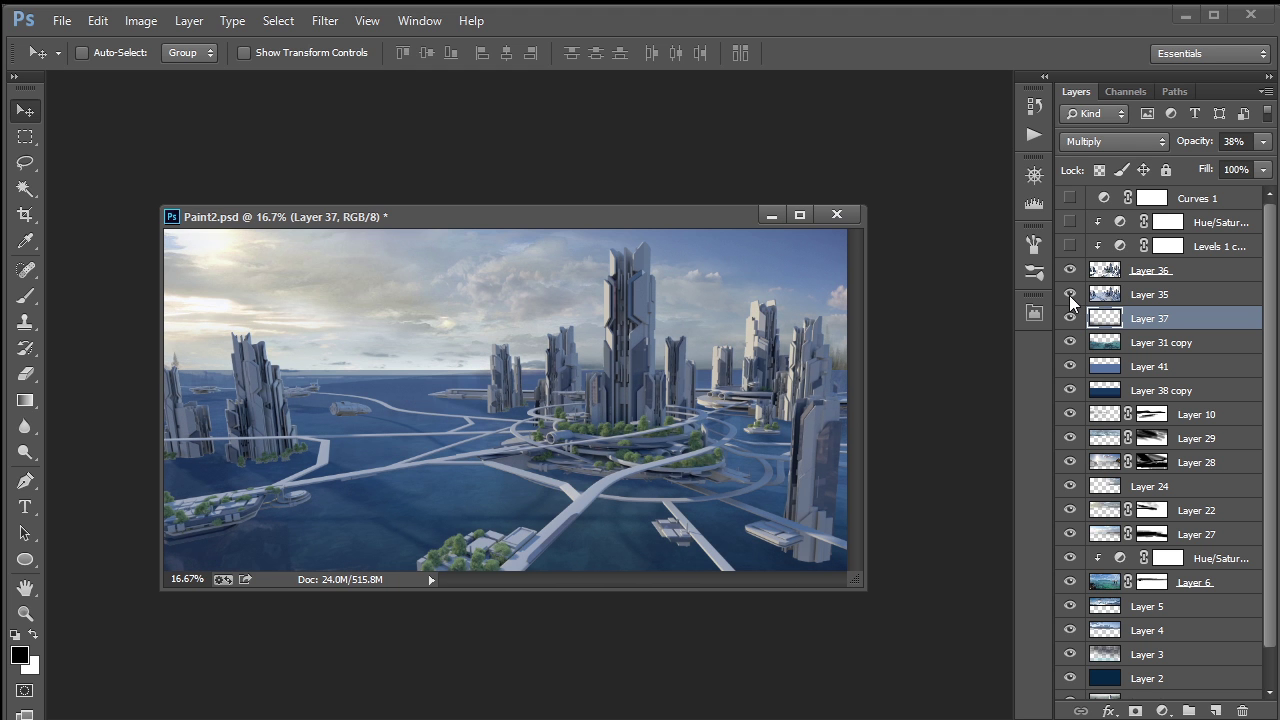
left_click_drag(1074, 296, 1073, 688)
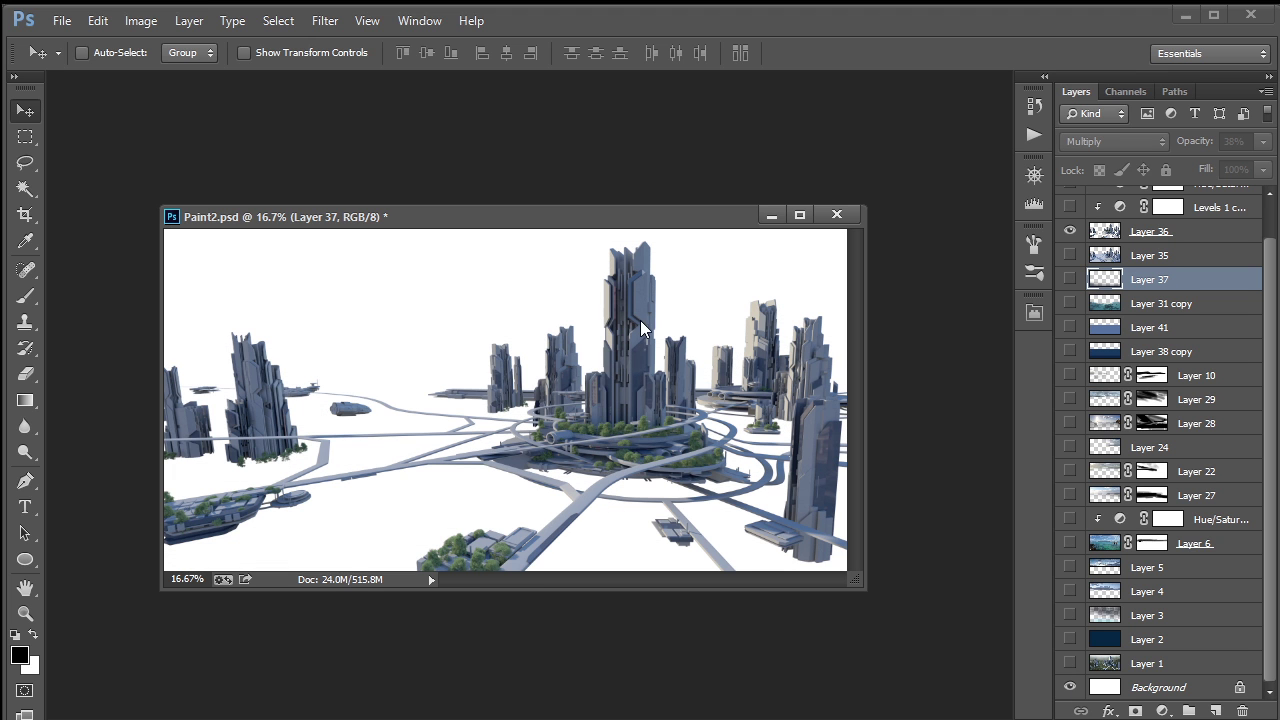
Step: Show the lower background layers one by one, from Layer 1 up to Layer 6
left_click(1071, 664)
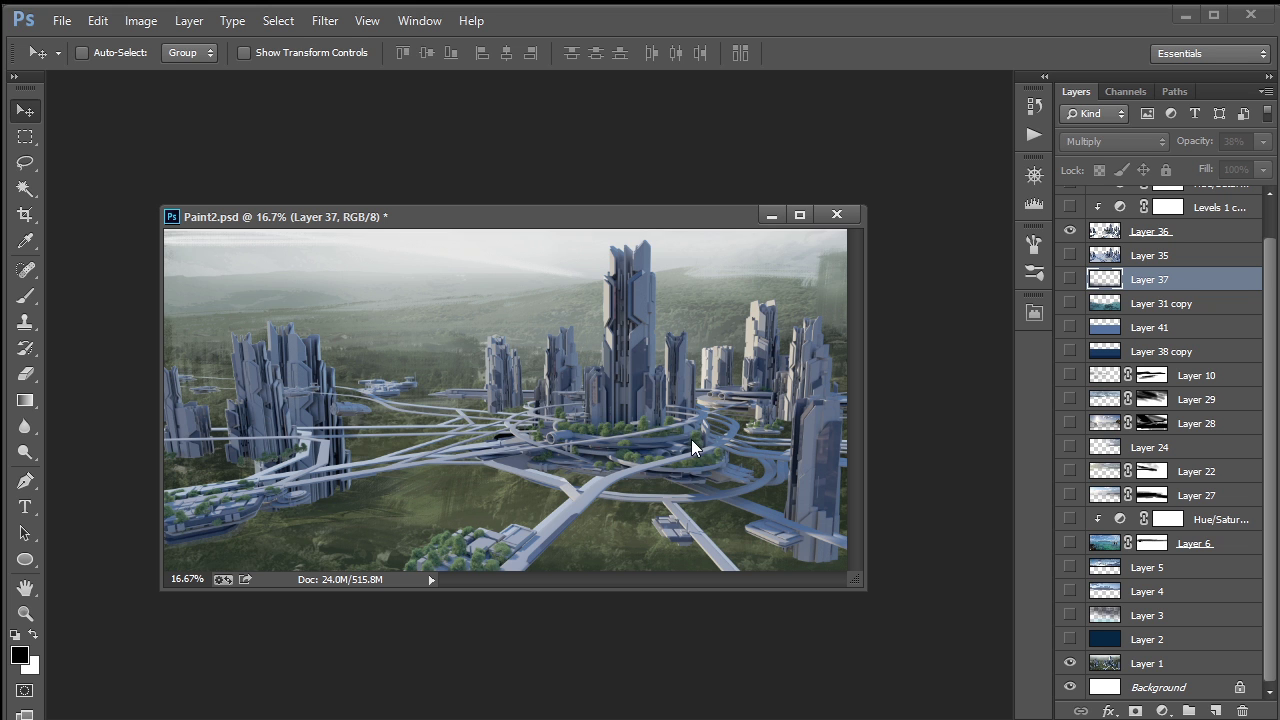
left_click(1070, 640)
left_click(1070, 616)
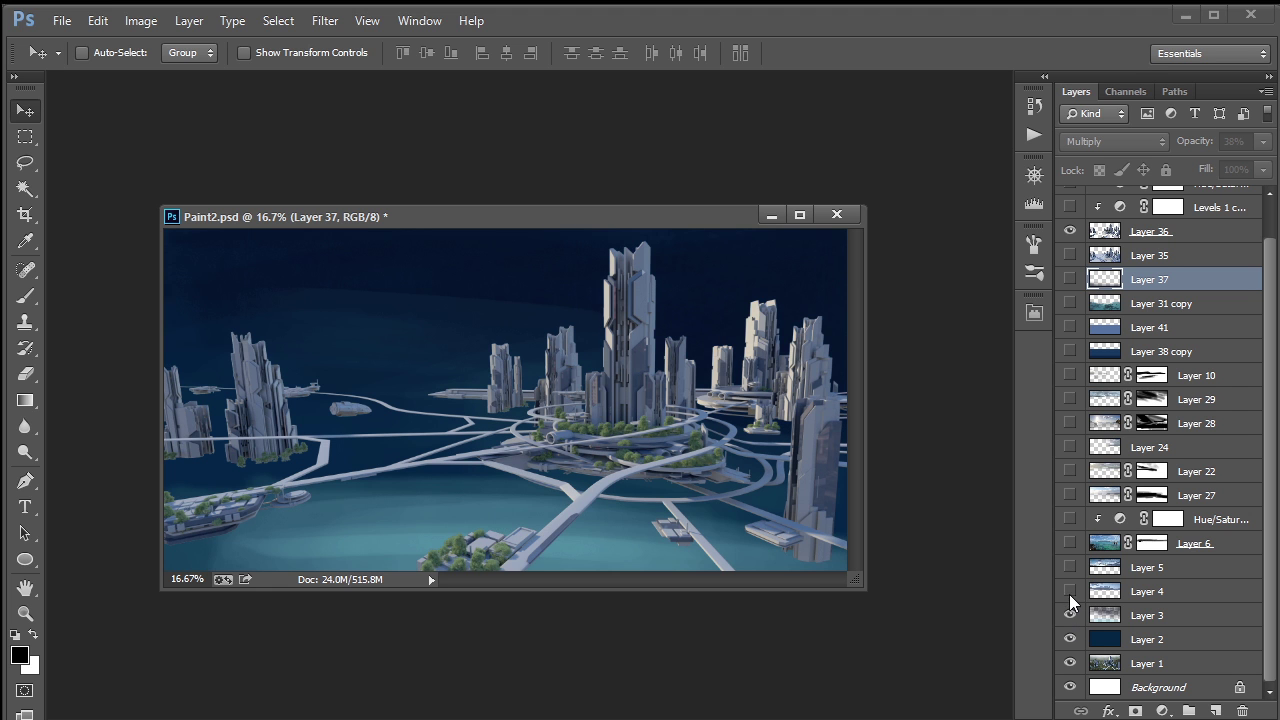
left_click(1070, 591)
left_click(1070, 567)
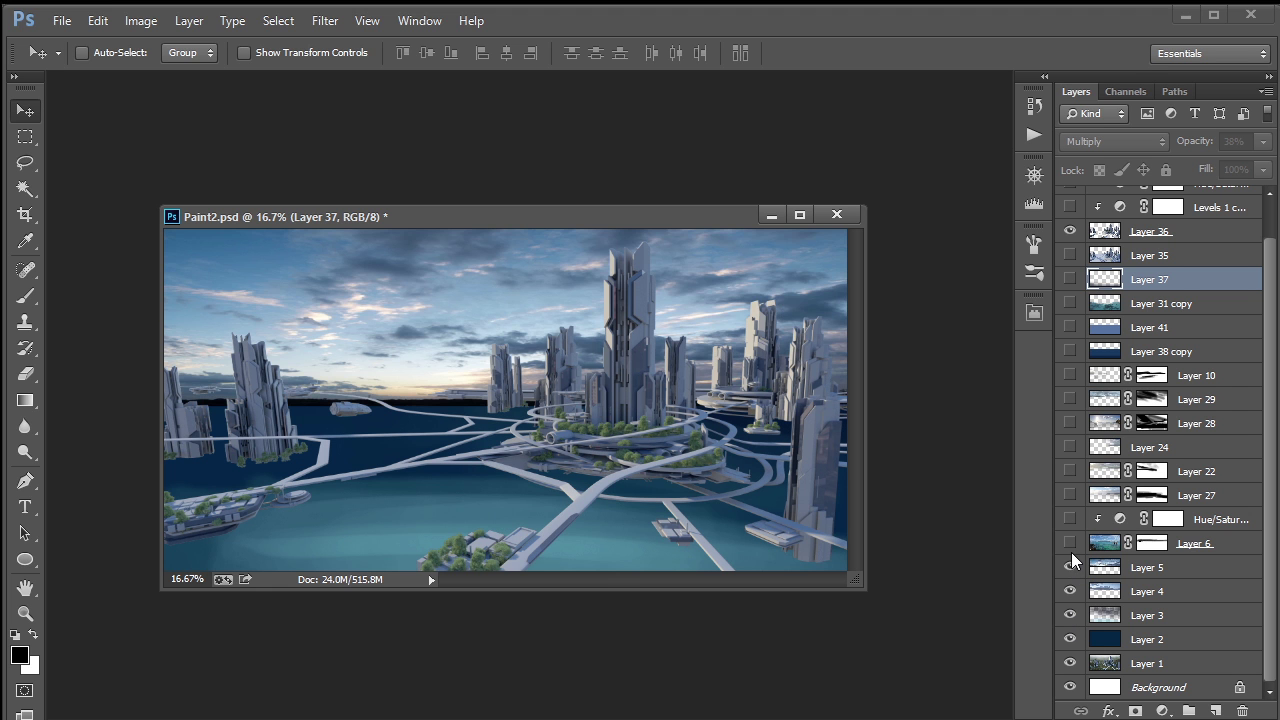
left_click(1070, 543)
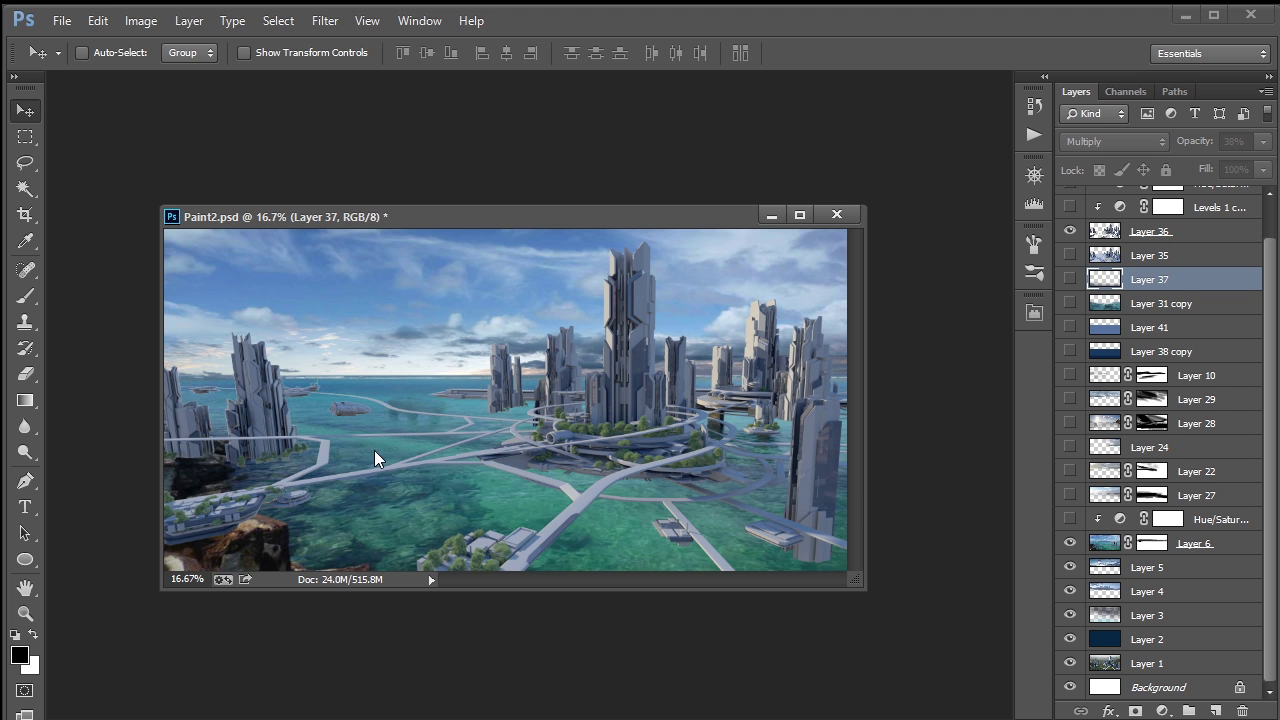
Step: Show the Hue/Saturation adjustment above Layer 6 and Layers 27, 22, 24, 28, 29 and 10
left_click(1070, 495)
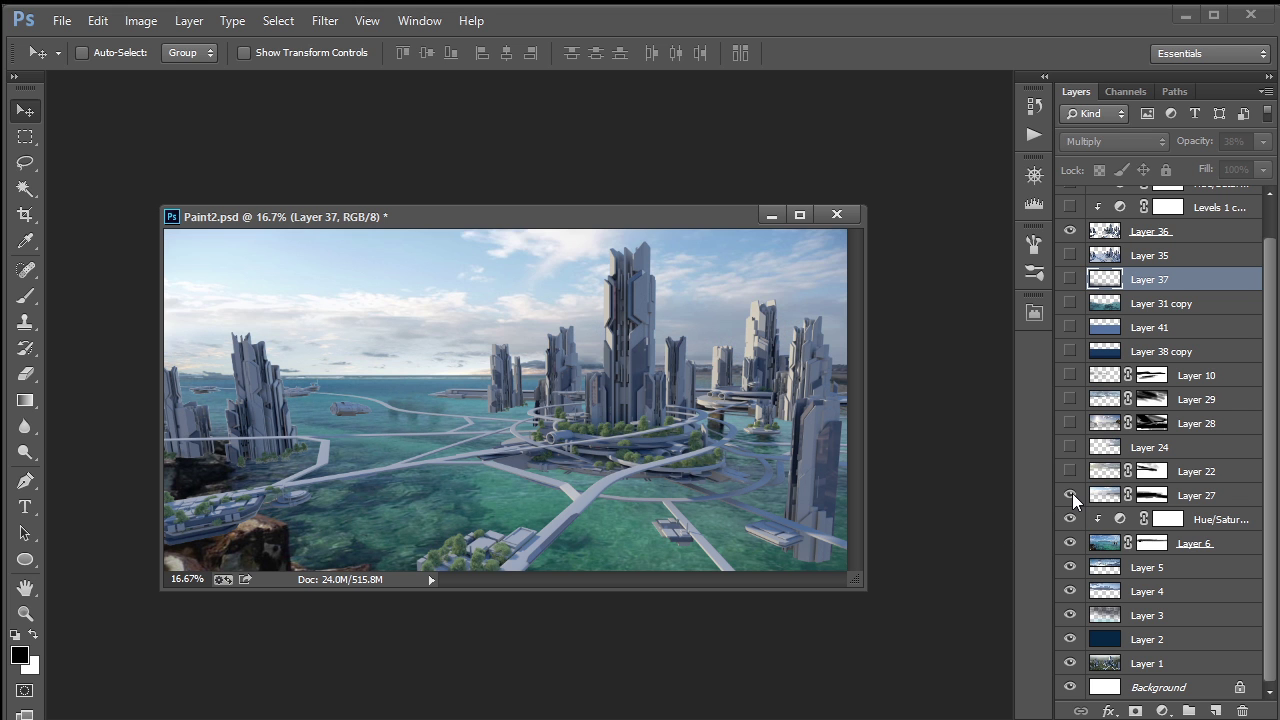
left_click(1071, 472)
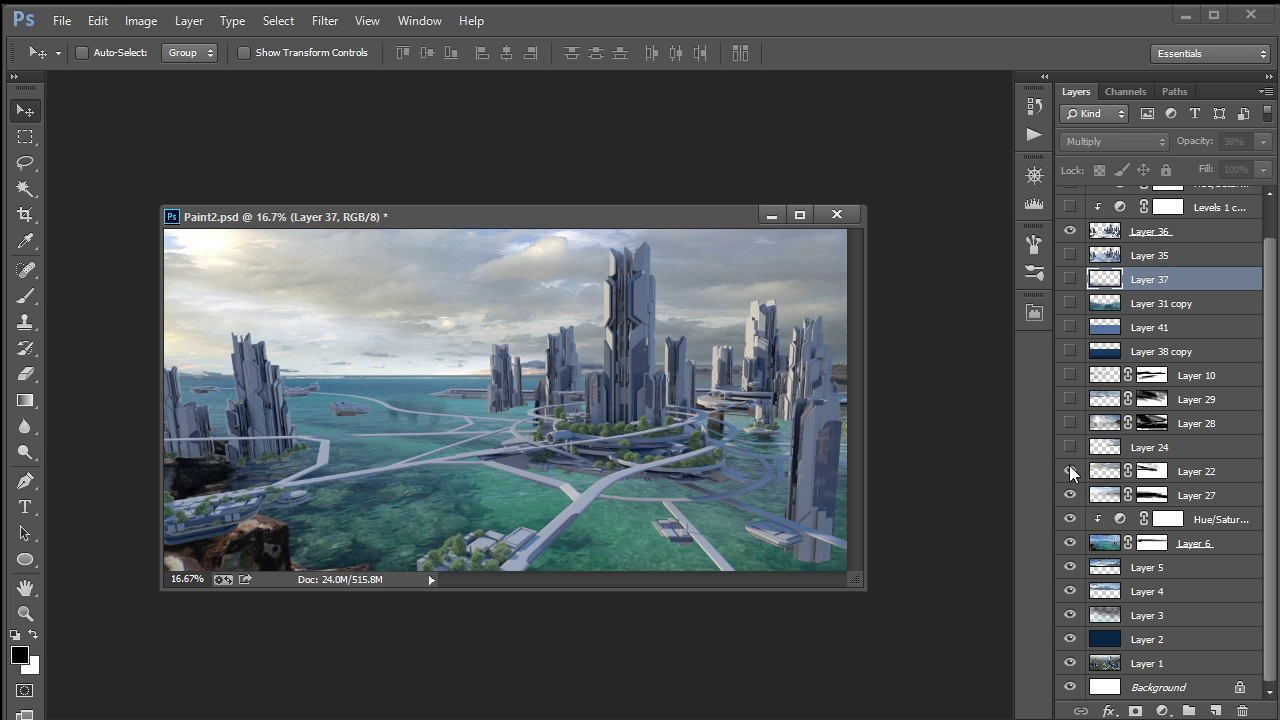
left_click(1070, 447)
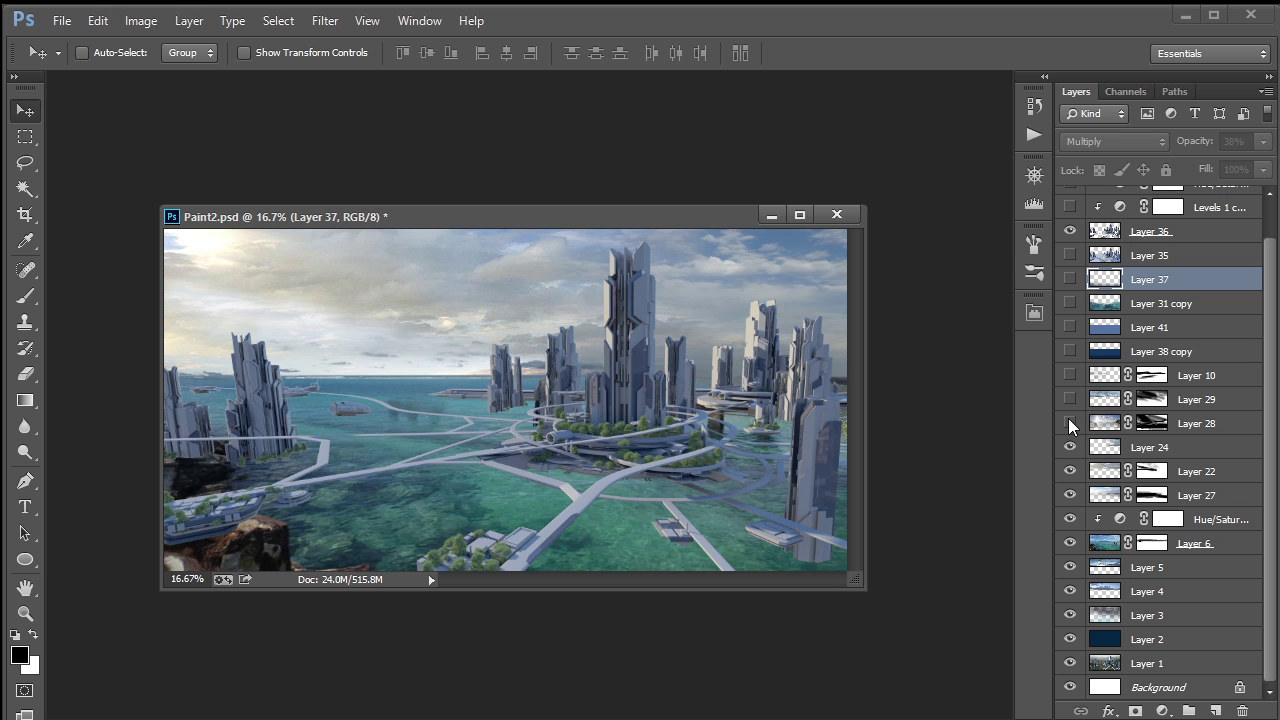
left_click(1071, 424)
left_click(1071, 400)
left_click(1071, 377)
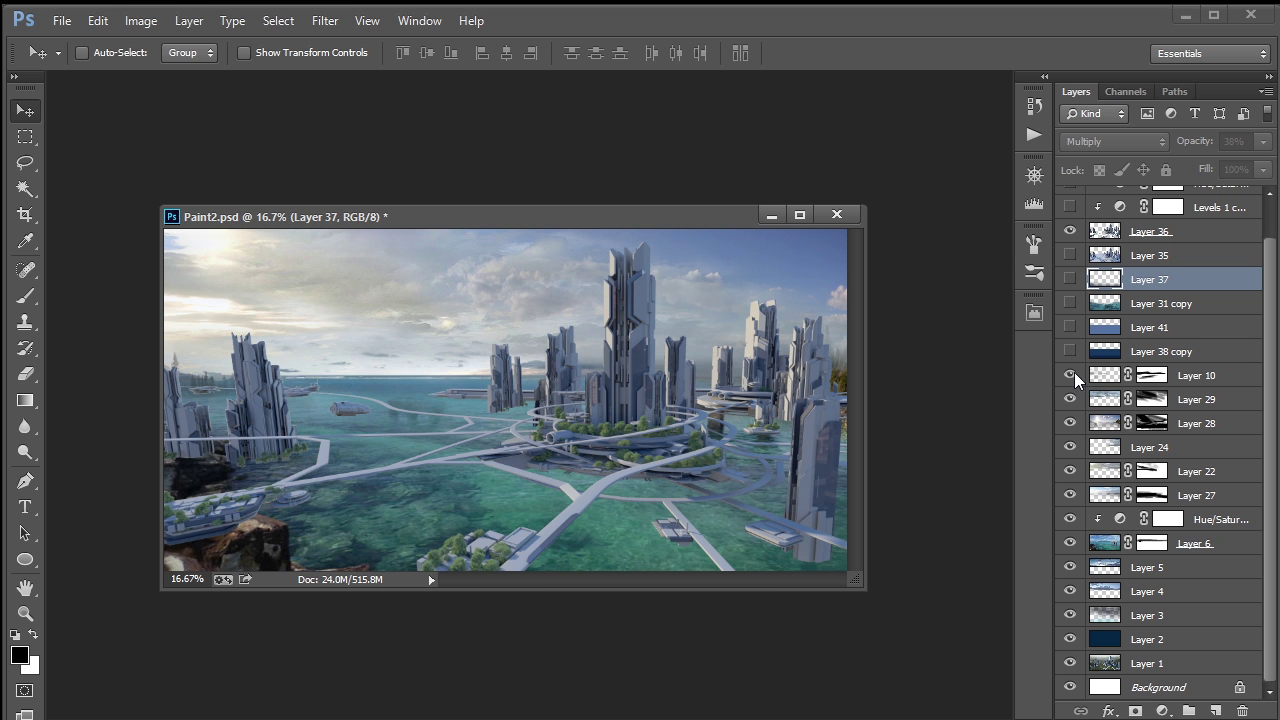
Step: Show Layer 38 copy, Layer 41, Layer 31 copy, Layer 37 and Layer 35
left_click(1071, 351)
left_click(1071, 327)
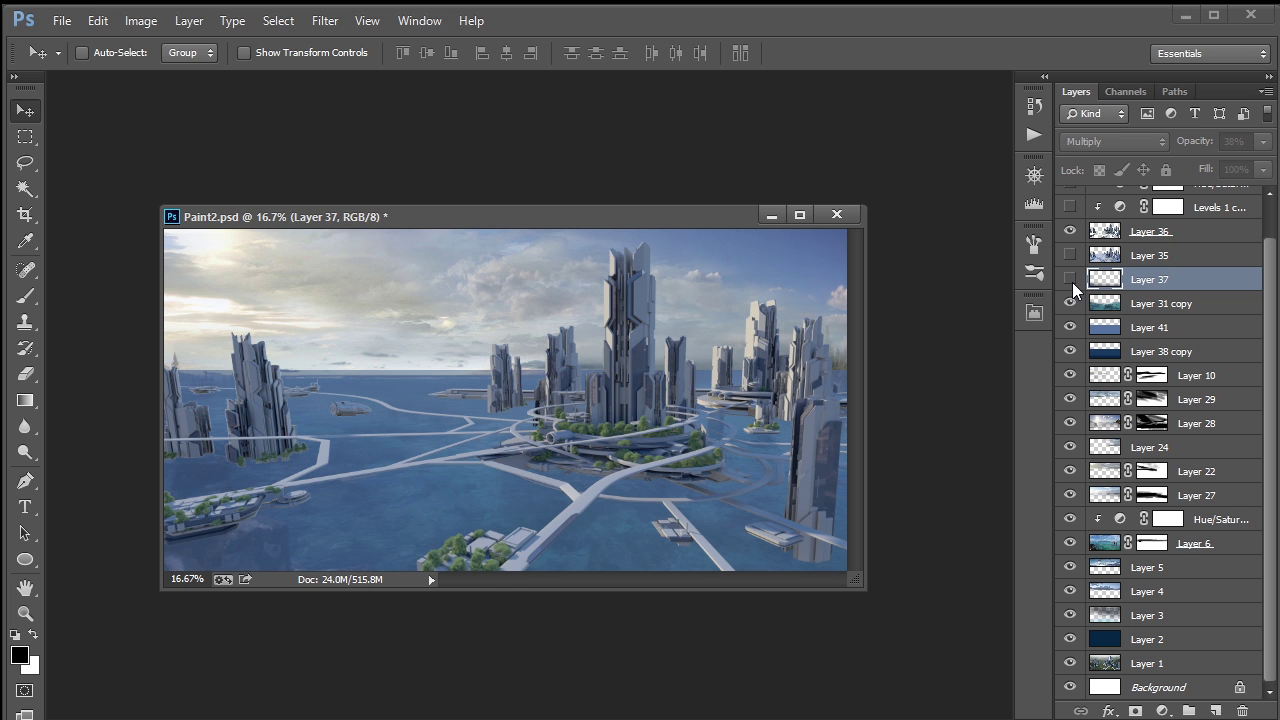
left_click(1071, 279)
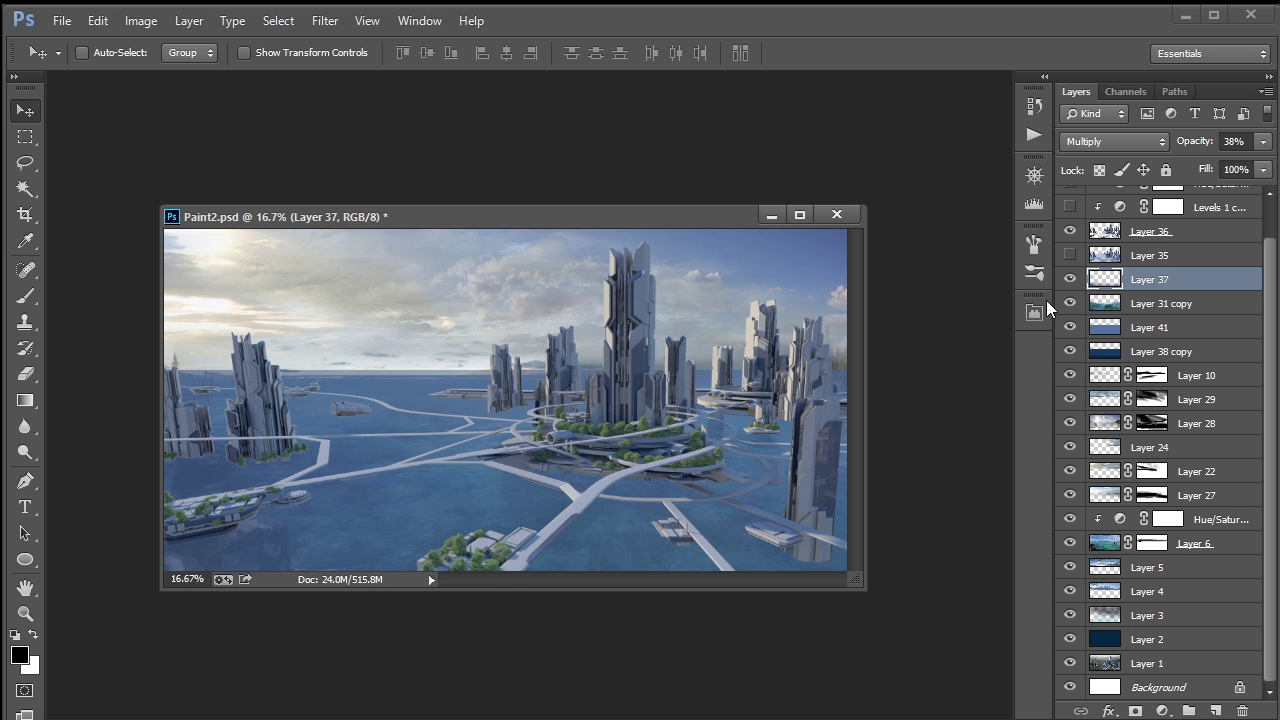
left_click(1071, 255)
scroll(1085, 262, "up", 1)
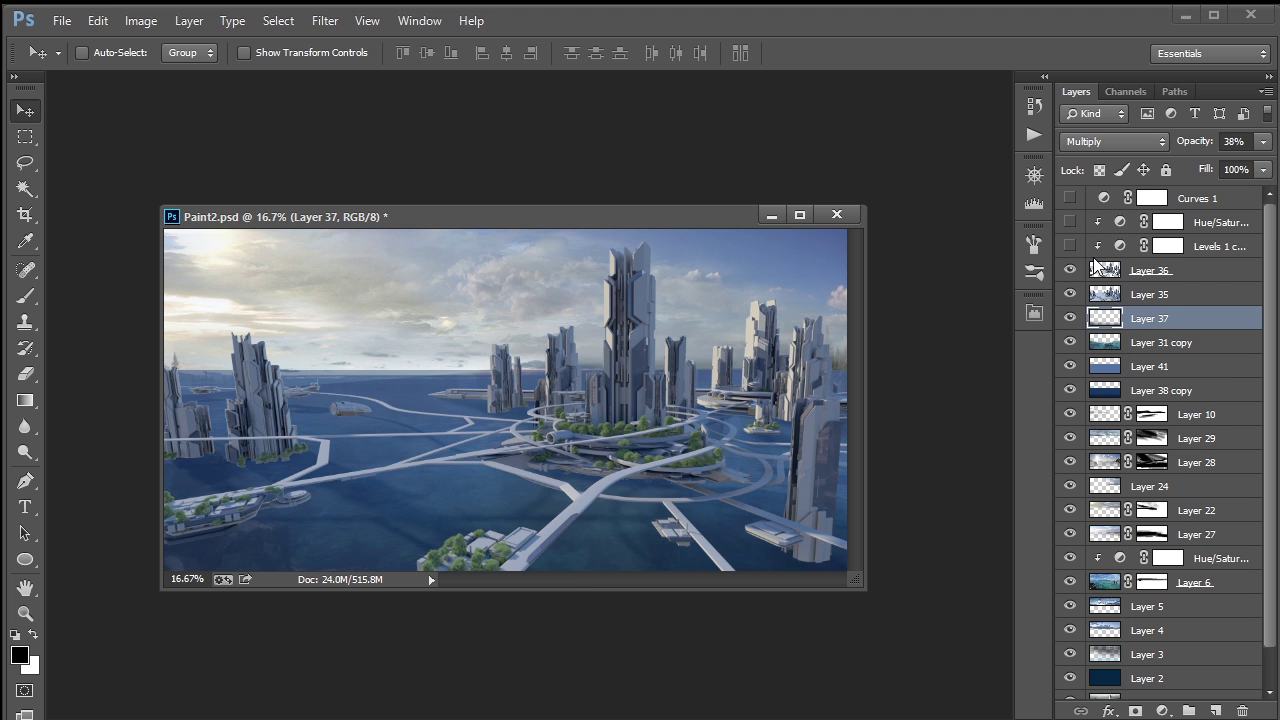
Step: Try Layer 35 with Normal blending mode at 100% opacity
left_click(1138, 296)
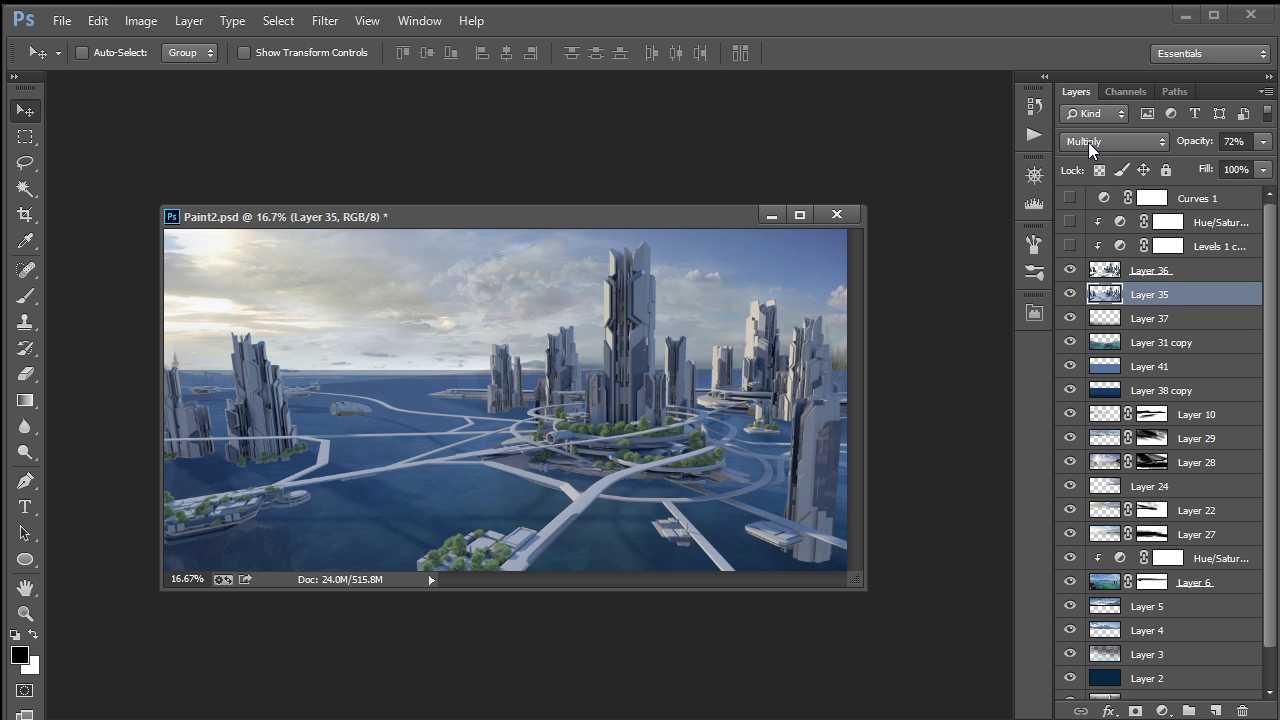
left_click(1092, 144)
left_click(1090, 164)
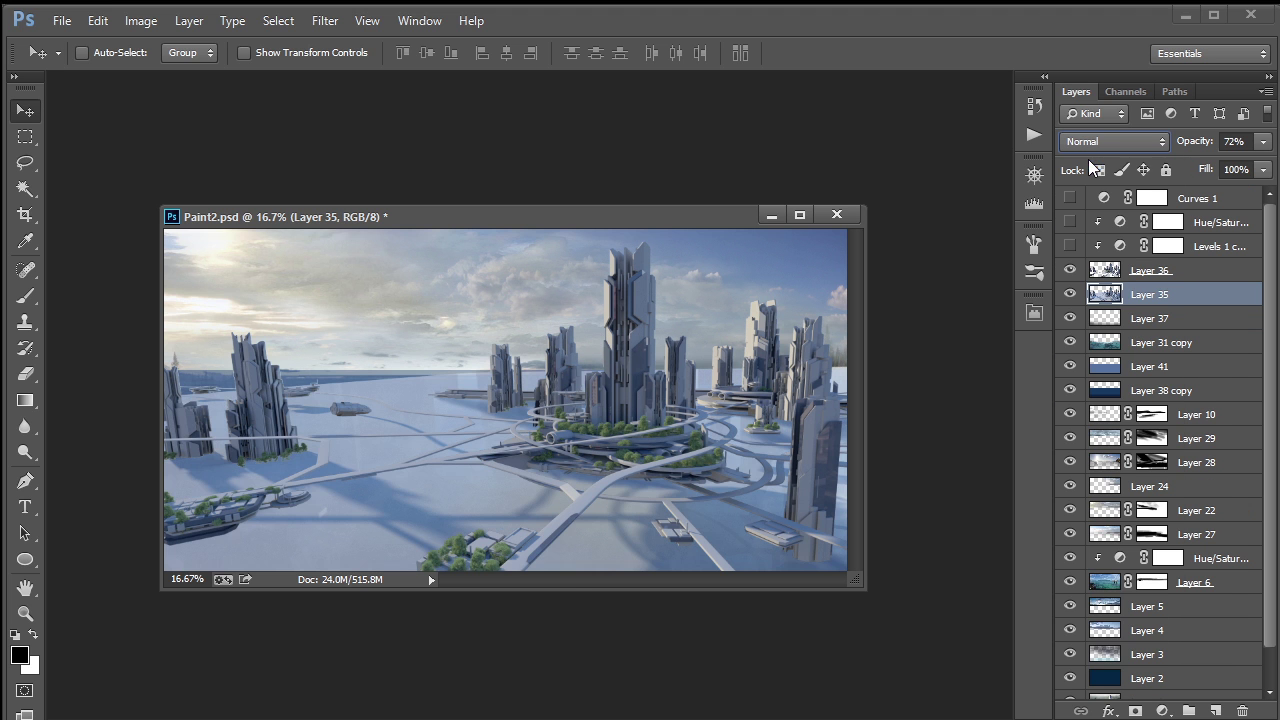
left_click(1263, 142)
left_click_drag(1240, 167, 1270, 165)
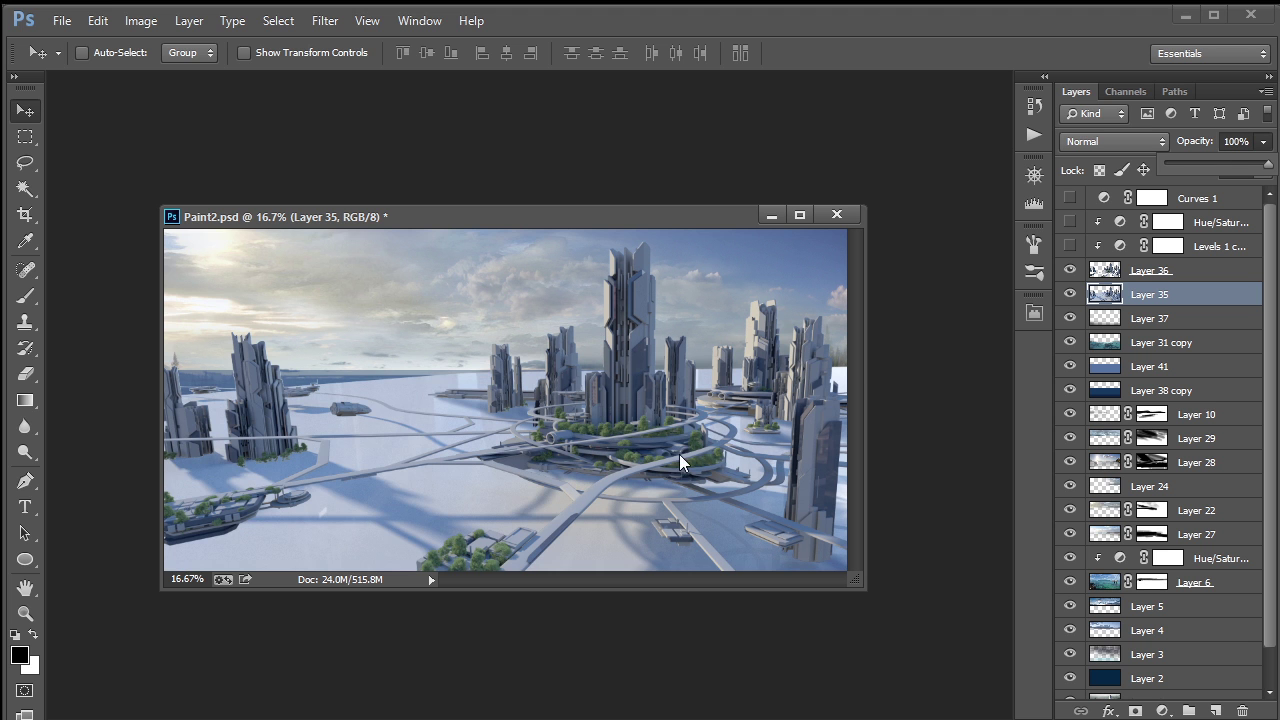
Step: Undo the opacity change on Layer 35 and set its blending mode back to Multiply
left_click(1118, 298)
key("ctrl+z")
key("ctrl+z")
key("ctrl+z")
left_click(1141, 146)
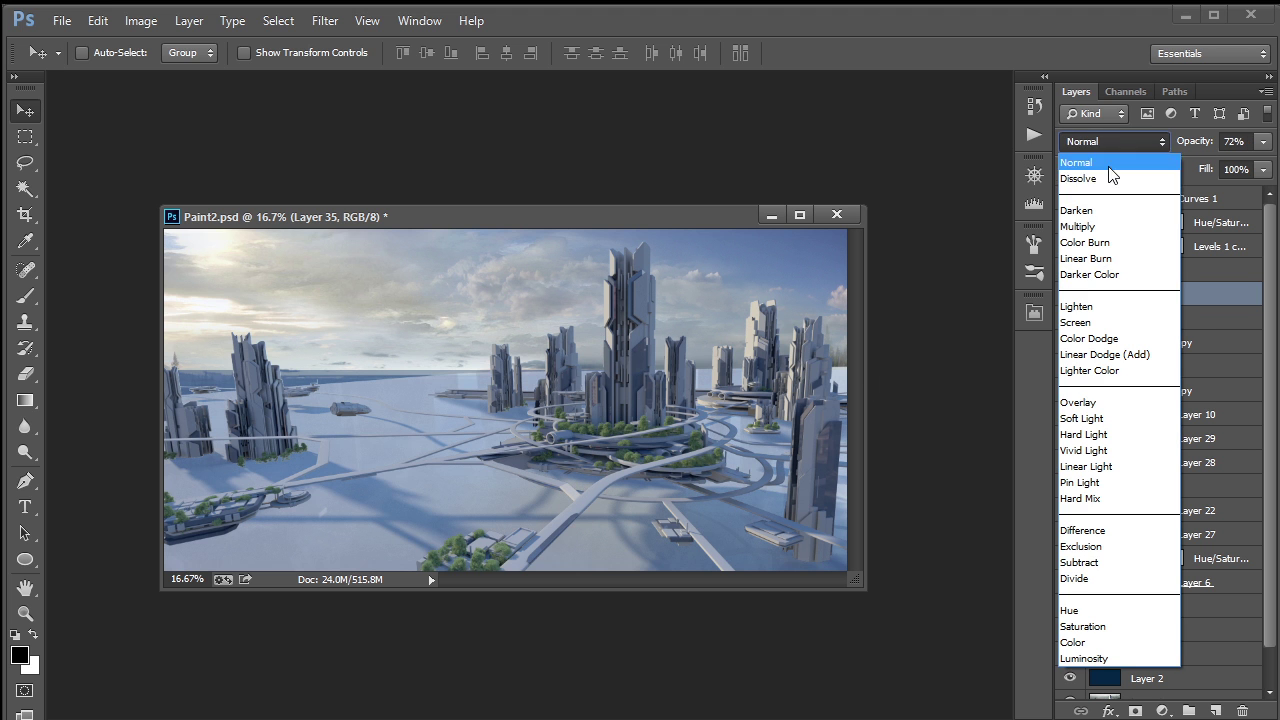
left_click(1085, 224)
Step: Compare the image with Layer 35 hidden and shown, and check Layer 36 above it
left_click(1071, 294)
left_click(1071, 294)
left_click(1070, 271)
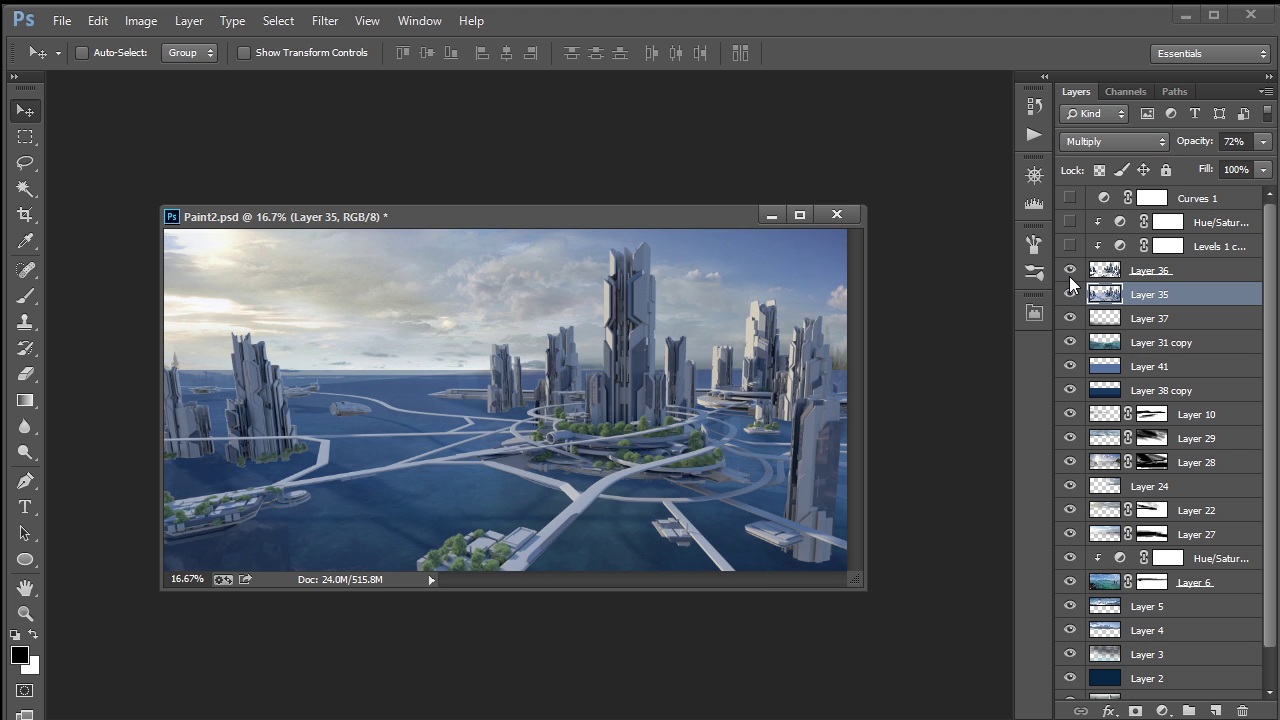
Step: Show the Levels 1 copy adjustment layer, open its settings and compare the image with it off and on
left_click(1072, 246)
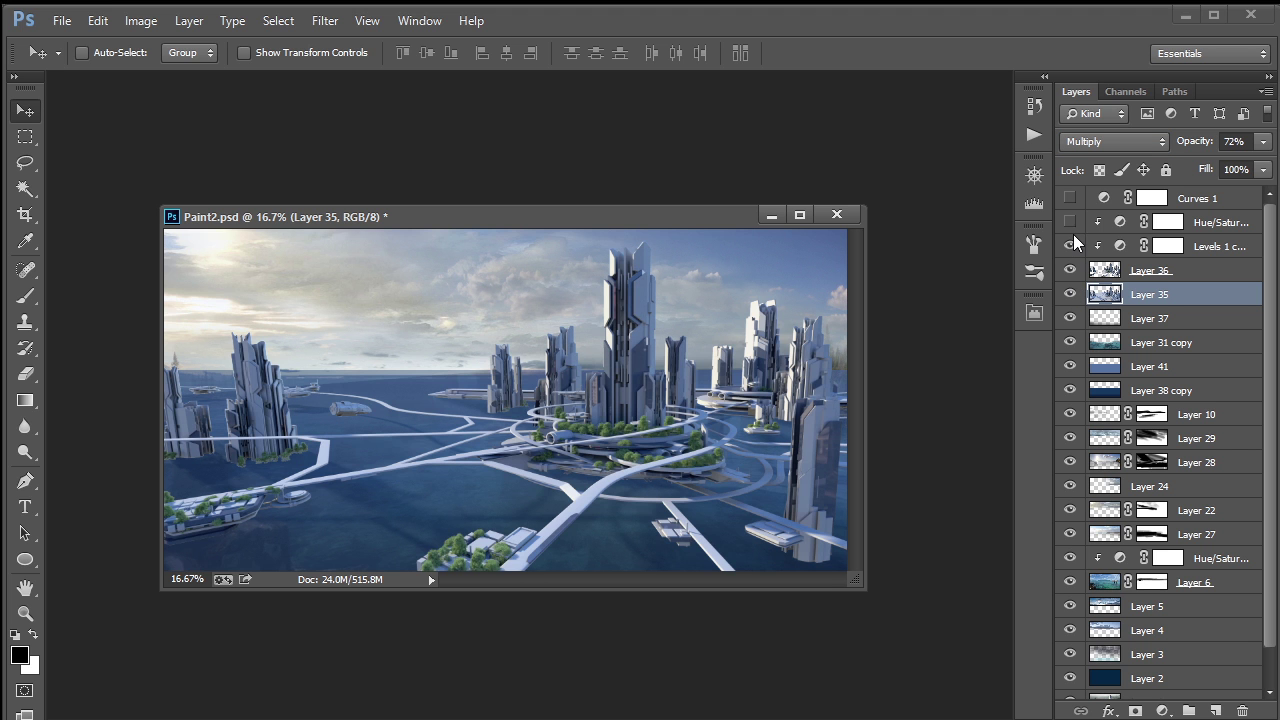
left_click(1117, 248)
left_click(1124, 250)
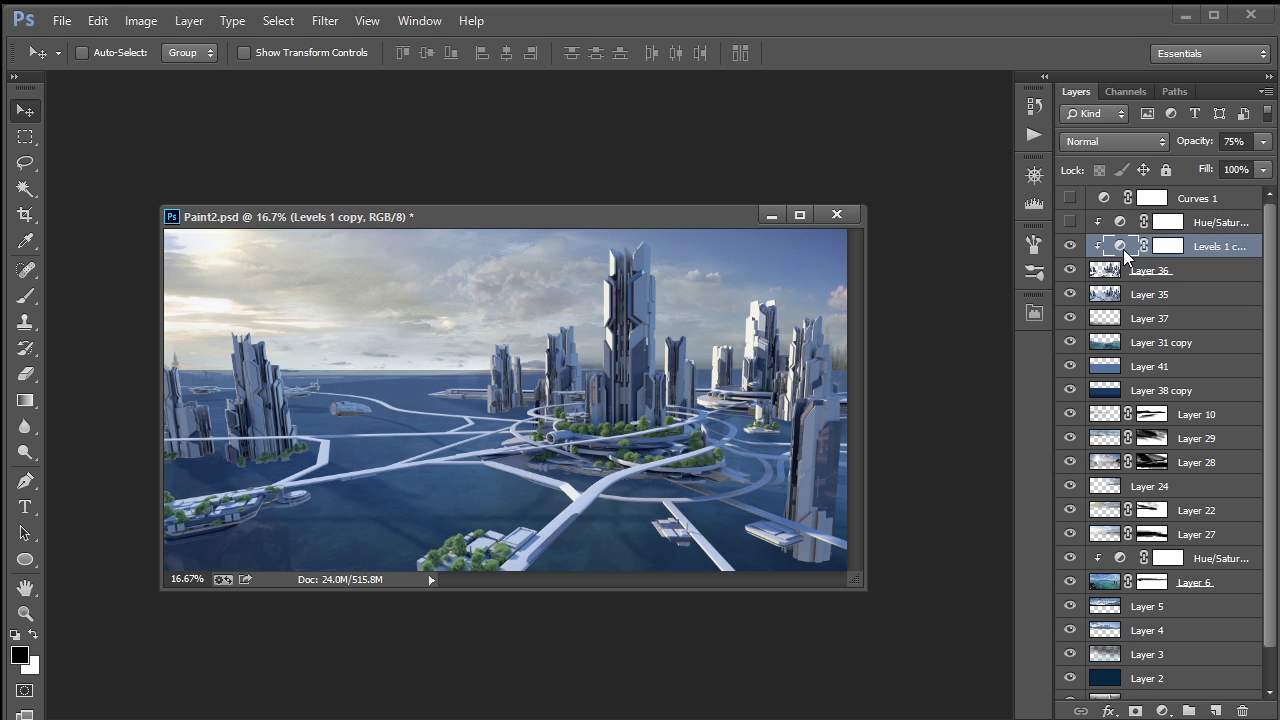
left_click_drag(1204, 222, 858, 307)
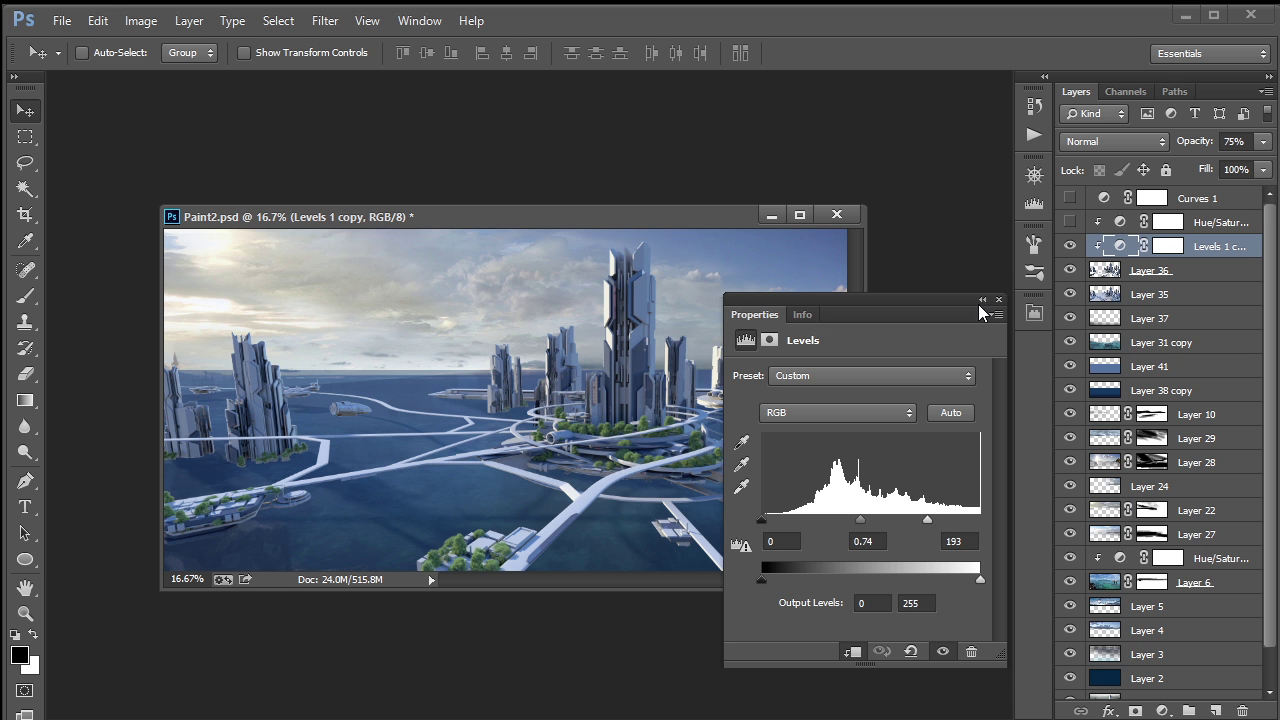
left_click(1071, 247)
left_click(1071, 247)
Step: Show the Hue/Saturation adjustment above Levels 1 copy with its settings open, and turn on the Curves 1 layer
left_click_drag(675, 218, 611, 198)
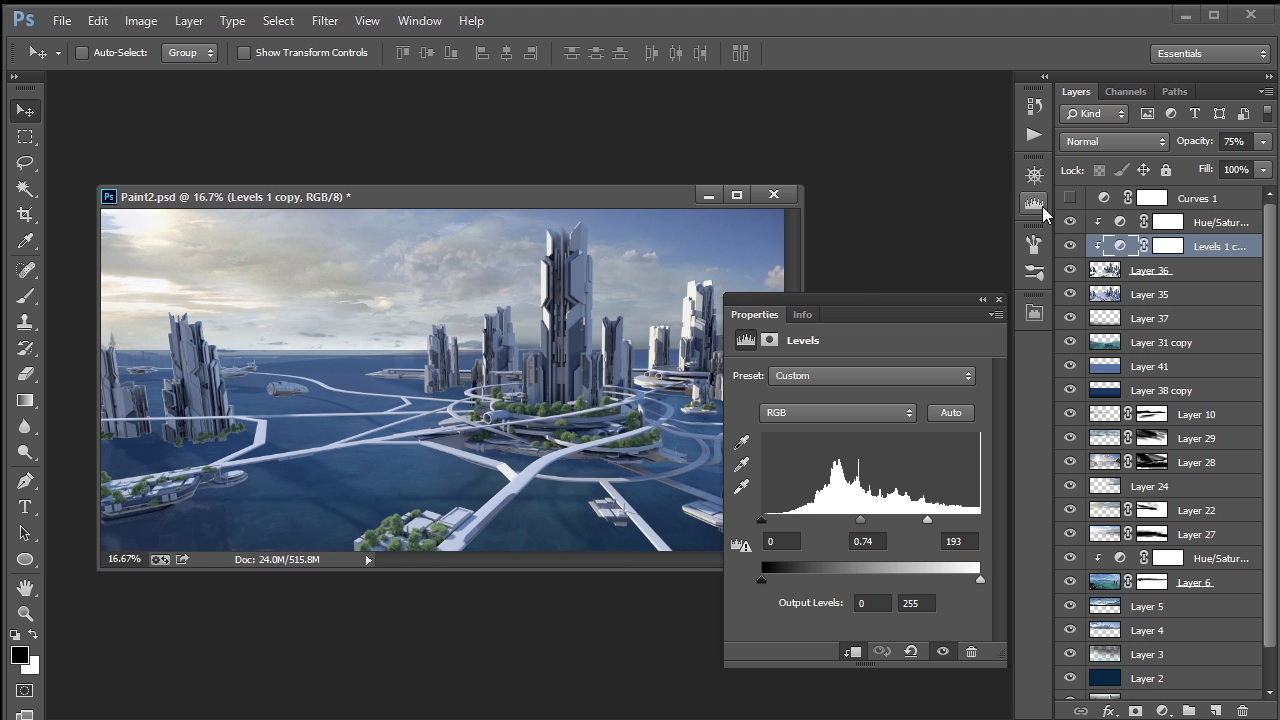
left_click(1122, 232)
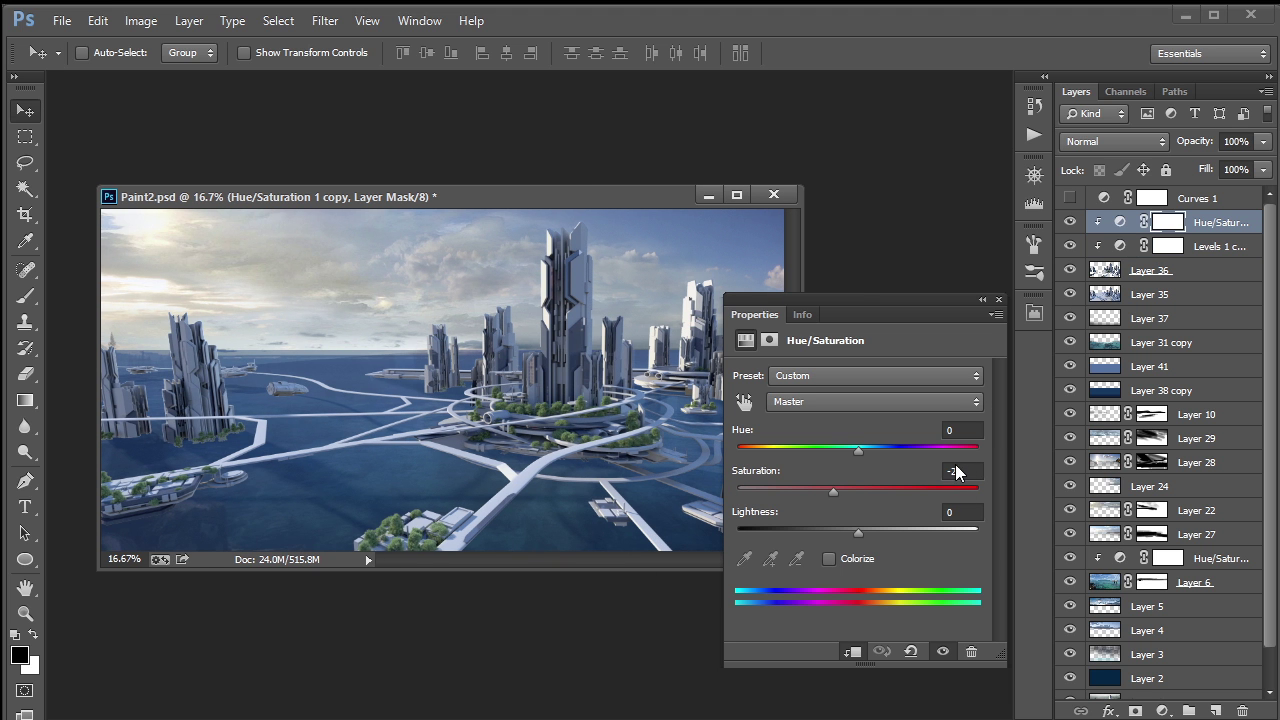
left_click(1070, 198)
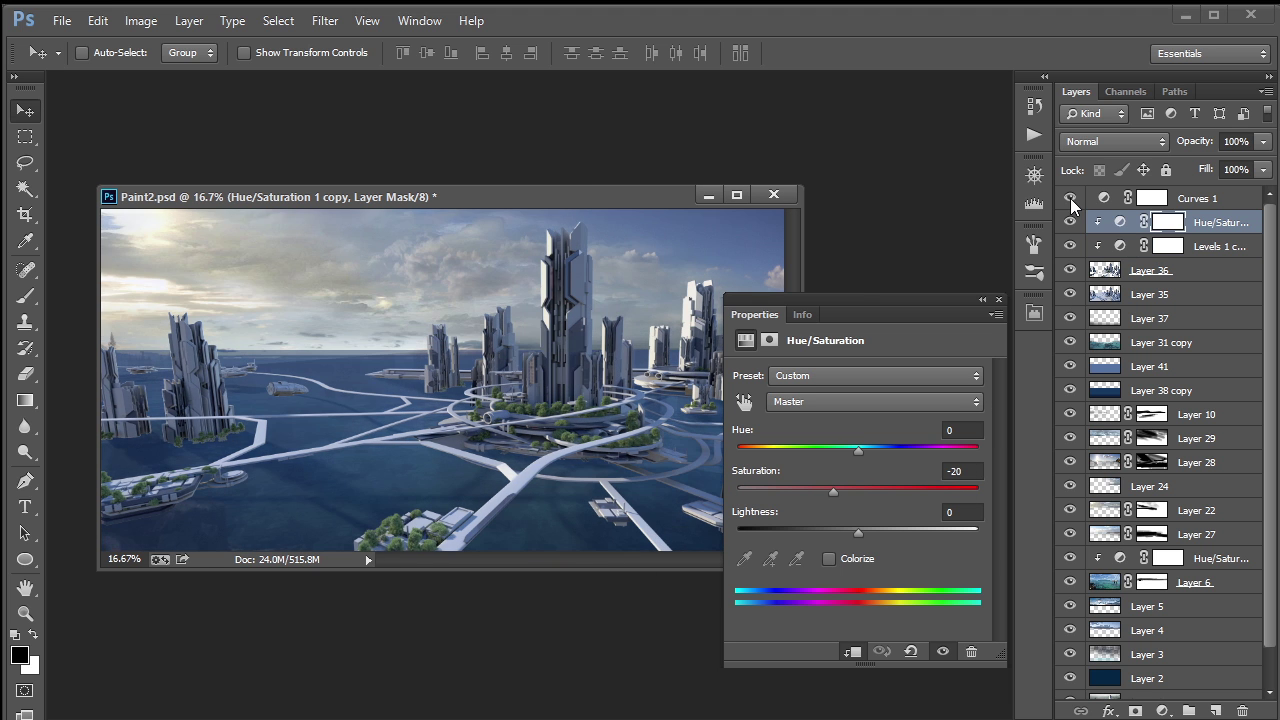
Step: Open the Curves 1 adjustment settings to examine its curve, close them, and reposition the document window
left_click(1179, 205)
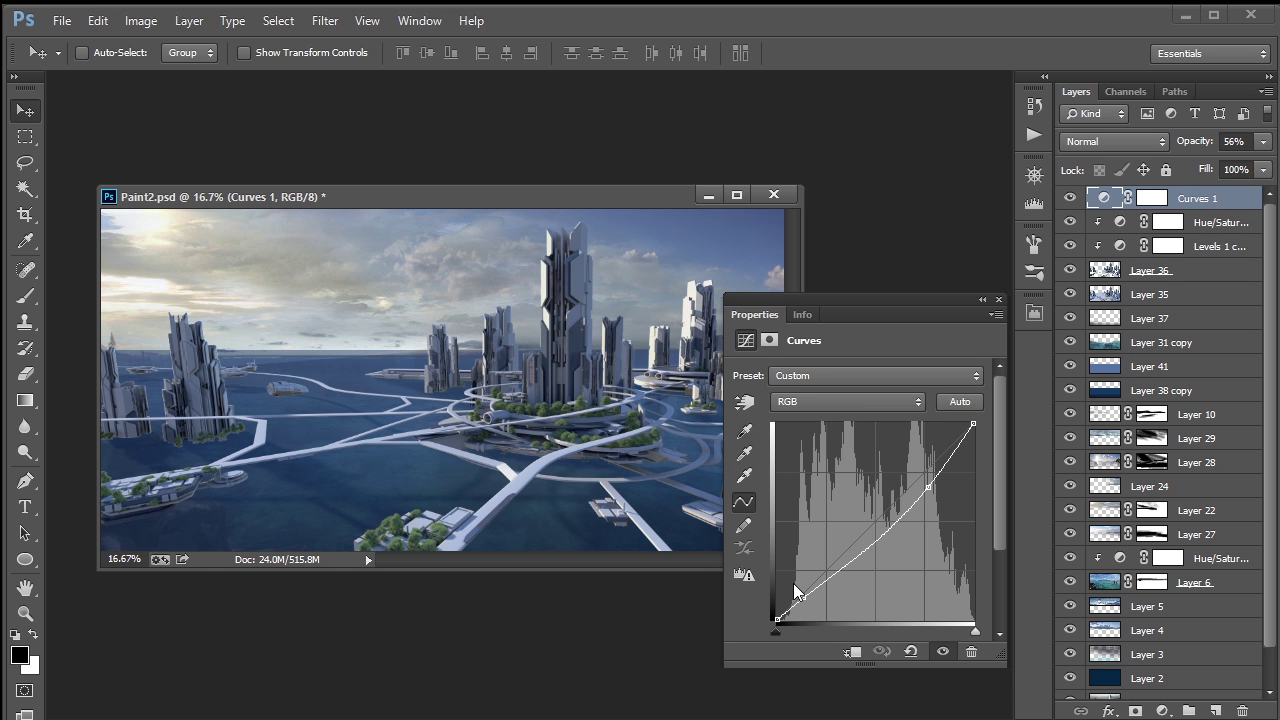
left_click_drag(630, 199, 668, 178)
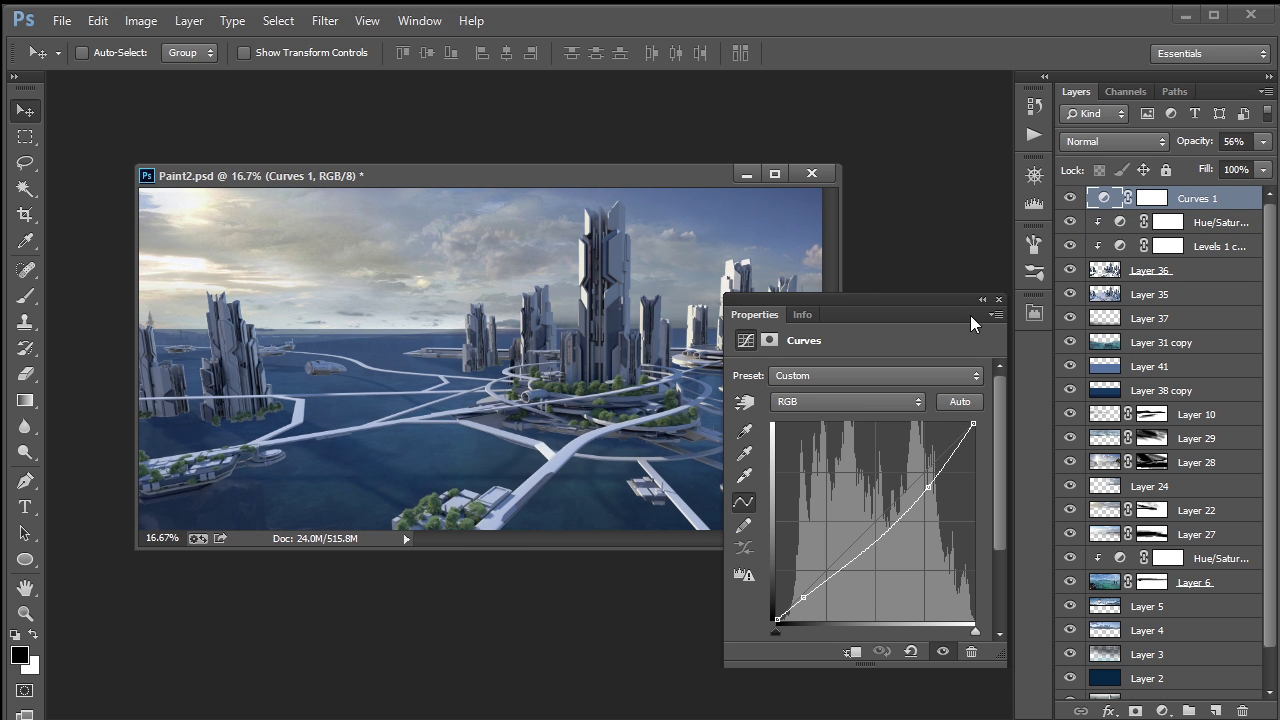
left_click(998, 299)
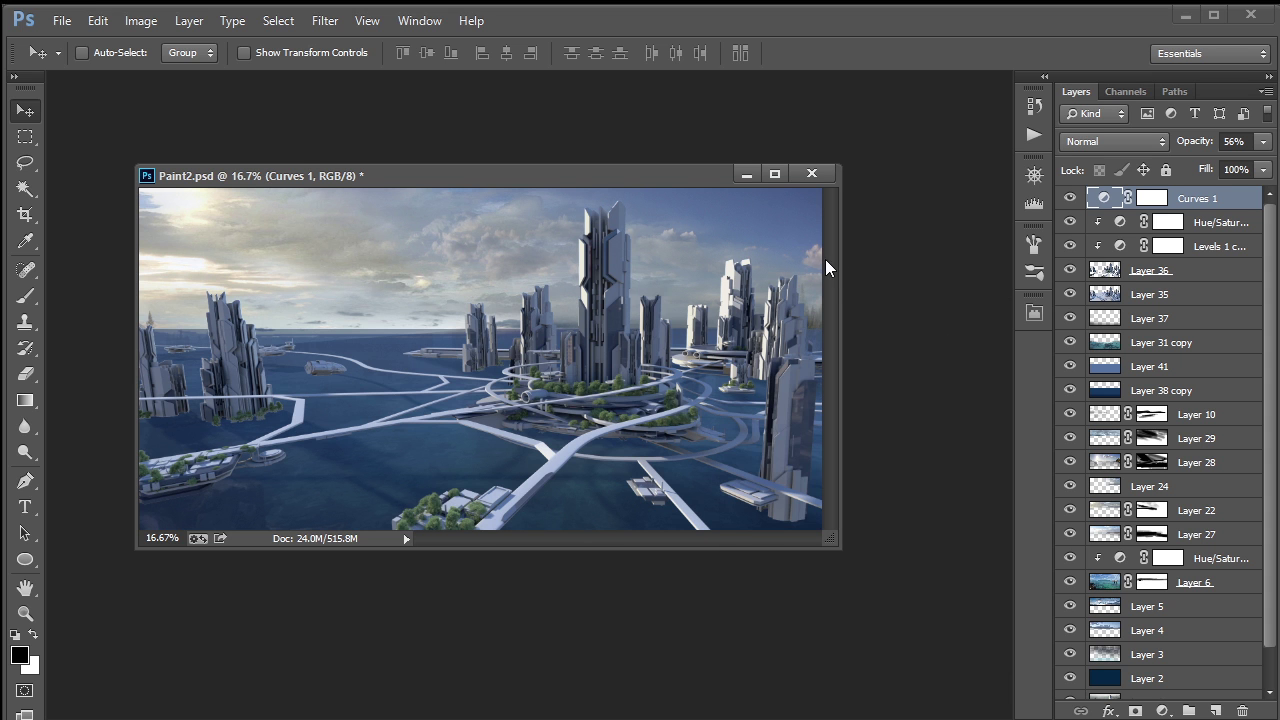
left_click_drag(700, 183, 839, 278)
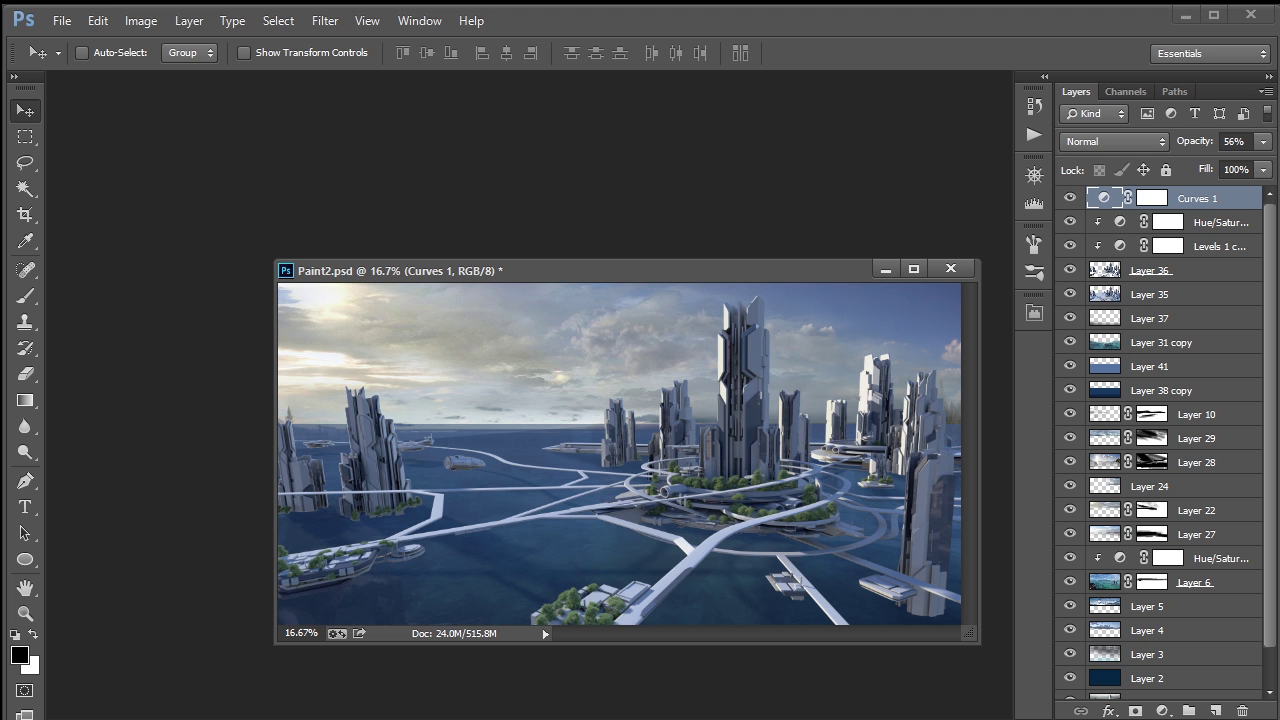
Step: Bring the mountain lake photo into Paint2.psd as a layer and scale it to about 55% so it spans the canvas width
key("ctrl+shift+e")
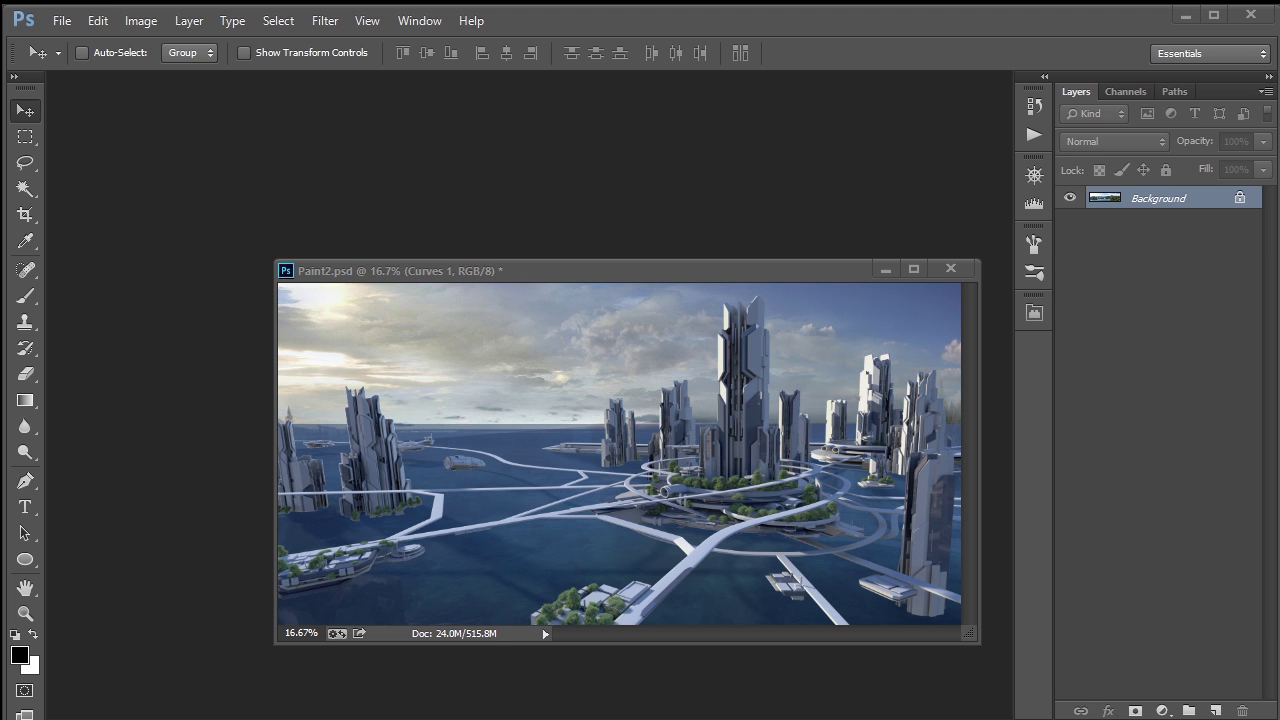
left_click_drag(662, 487, 695, 458)
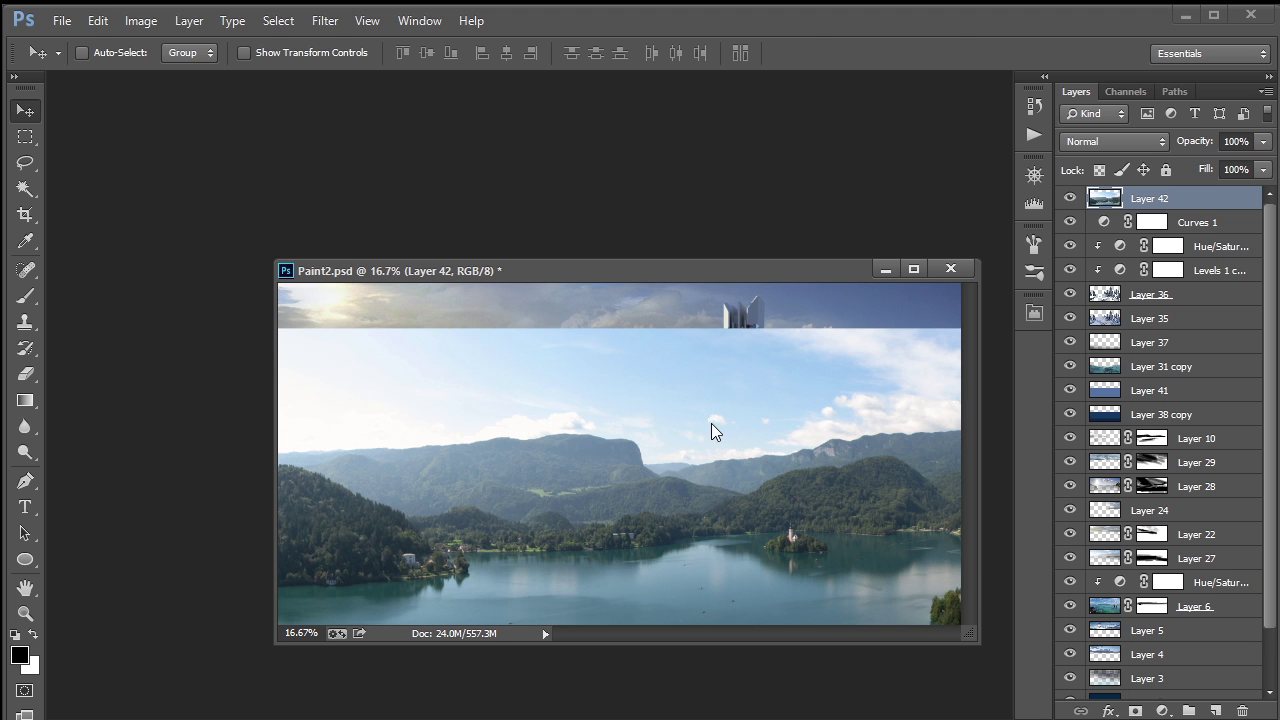
key("ctrl+t")
left_click_drag(335, 402, 483, 397)
left_click_drag(290, 321, 494, 444)
left_click_drag(770, 446, 645, 438)
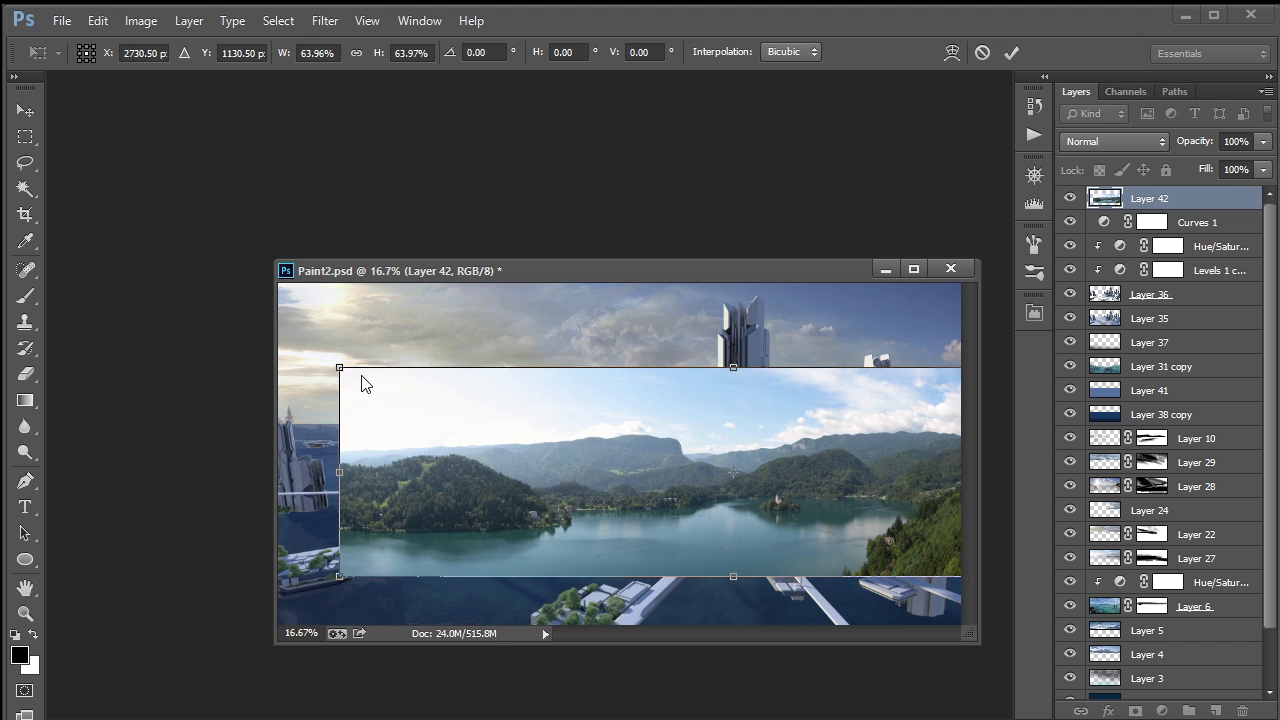
left_click_drag(343, 371, 432, 392)
left_click_drag(585, 474, 435, 398)
left_click_drag(886, 328, 965, 299)
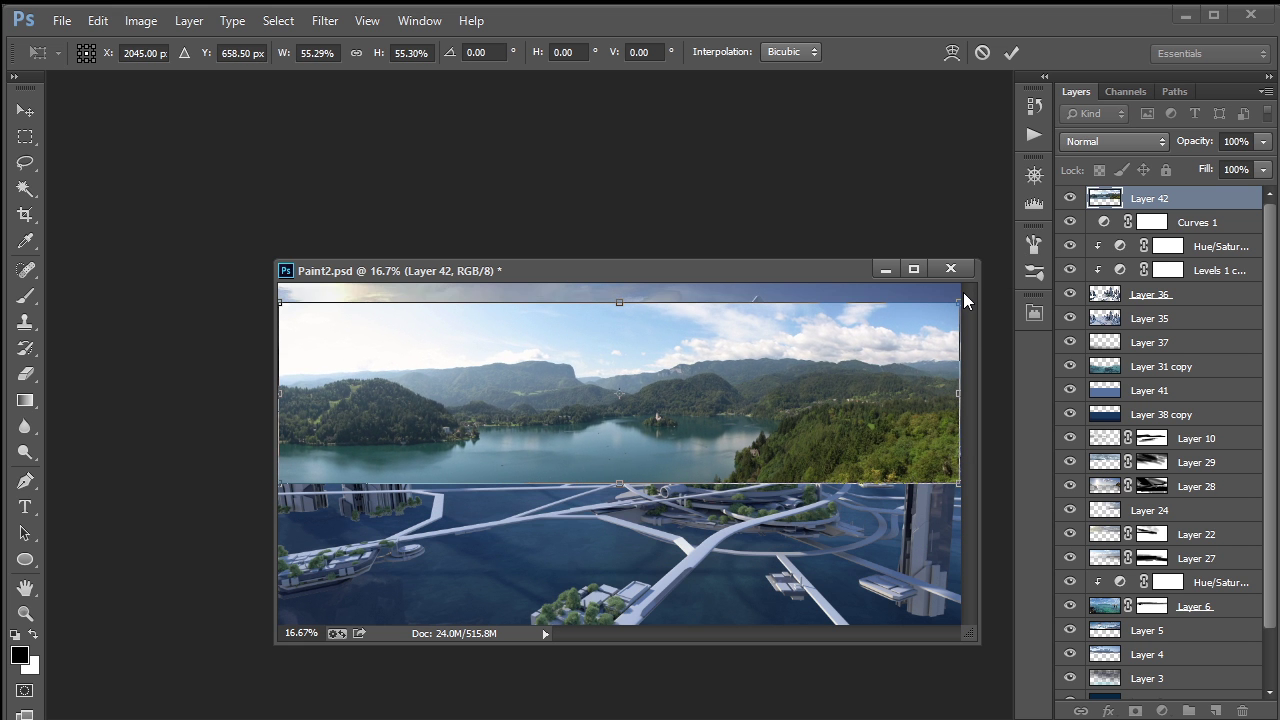
key("Return")
Step: Move Layer 42 below Layer 36 and enlarge it by about 1% so it reaches the canvas's right edge
left_click_drag(1109, 200, 1110, 303)
key("ctrl+t")
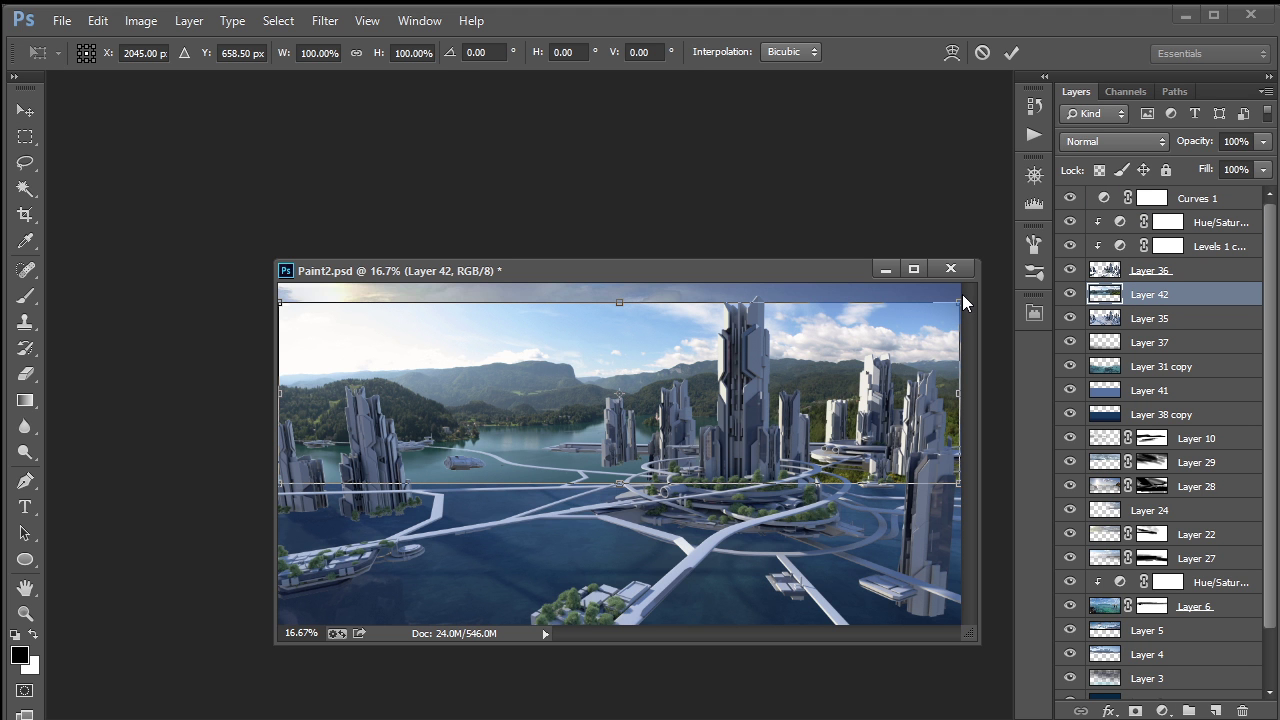
left_click_drag(958, 308, 966, 299)
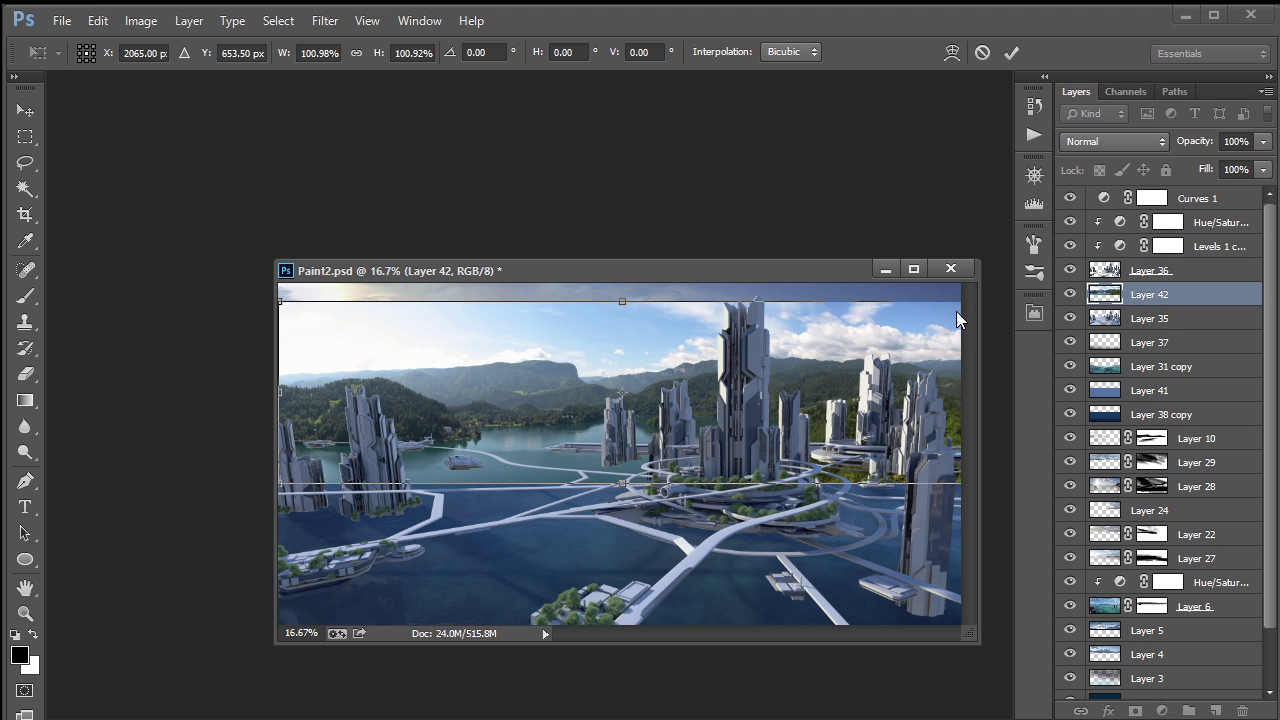
key("Return")
Step: Select the whole sky of the lake photo on Layer 42 with the Magic Wand, delete it and deselect
key("w")
left_click(368, 352)
left_click(588, 358, "shift")
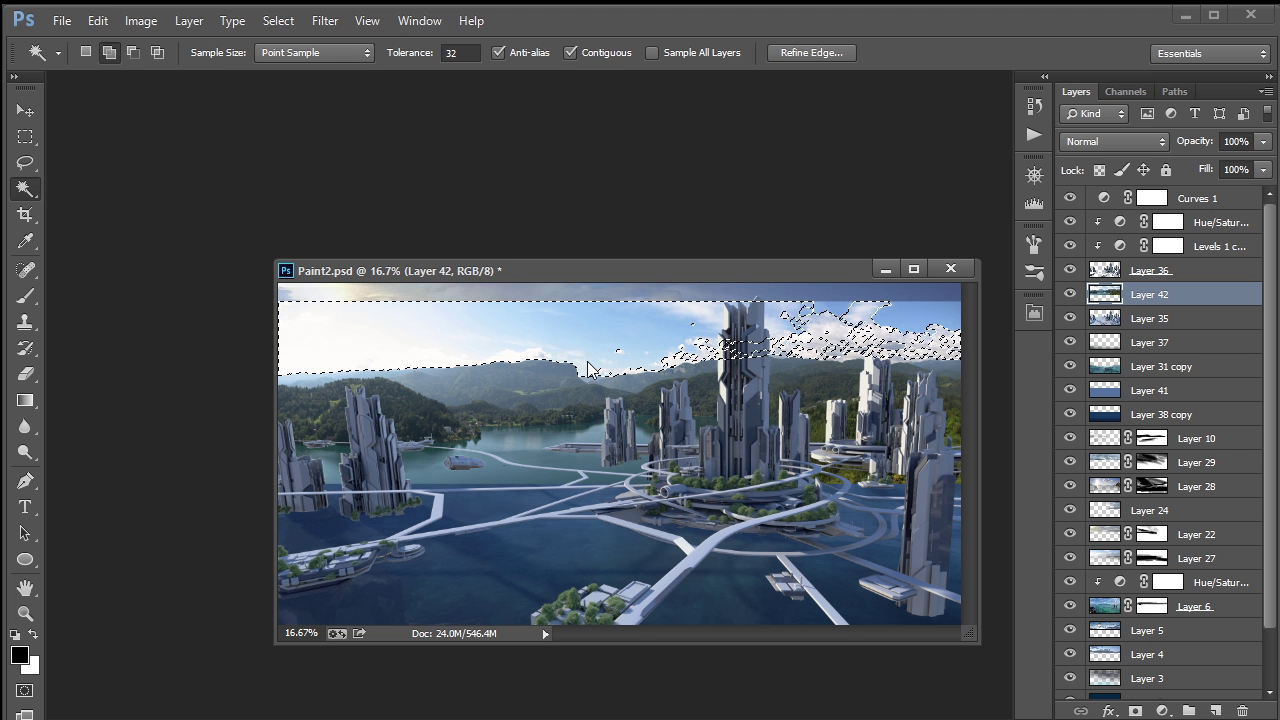
left_click(625, 355, "shift")
left_click(800, 320, "shift")
left_click(885, 343, "shift")
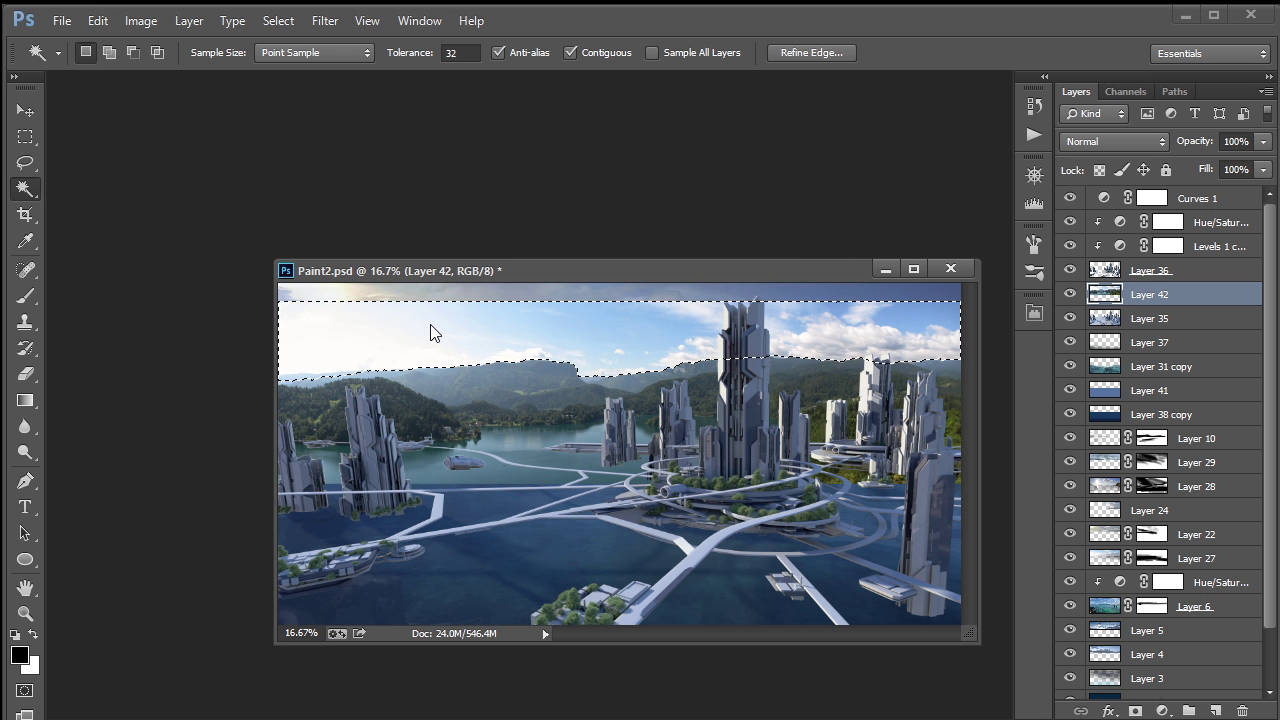
key("Delete")
key("m")
key("ctrl+d")
key("v")
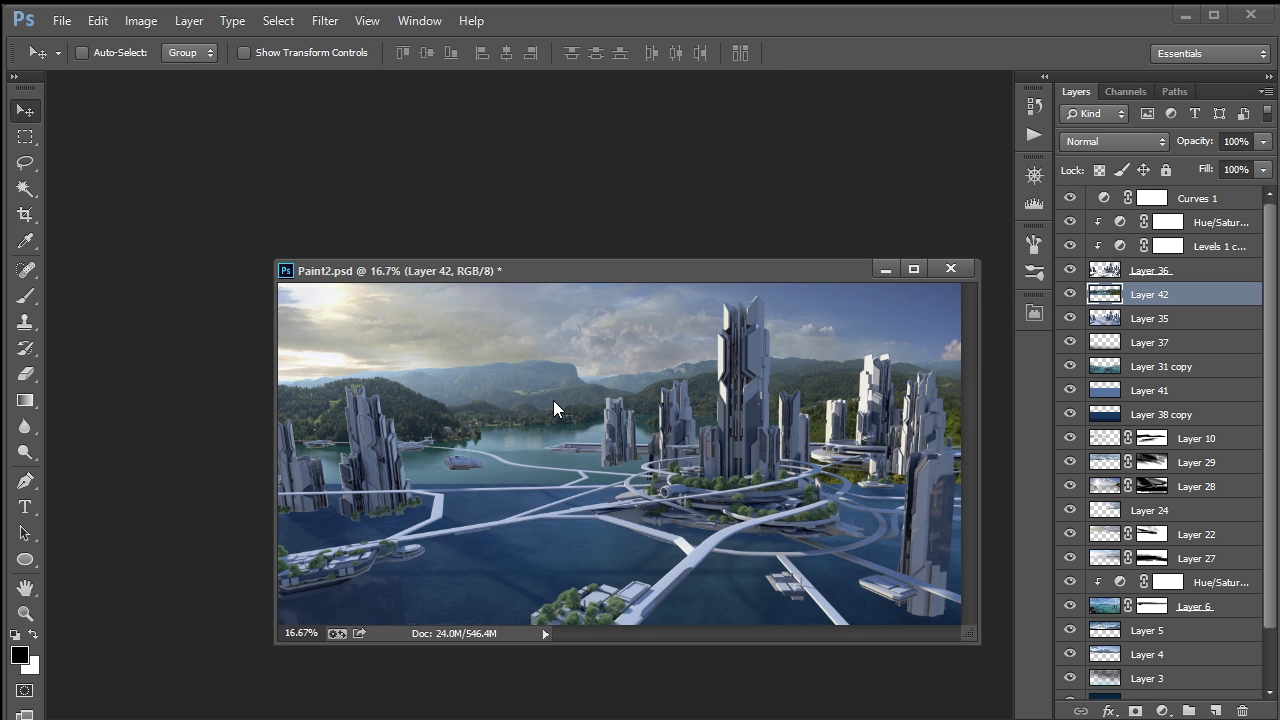
Step: Shift the mountains slightly down, place Layer 42 below Layer 31 copy, and compare the image with the layer hidden and shown
mouse_move(549, 406)
left_mouse_down()
mouse_move(548, 422)
mouse_move(549, 411)
left_mouse_up()
key("ctrl+z")
left_click_drag(1136, 296, 1136, 378)
left_click(1070, 366)
left_click(1070, 366)
left_click(1070, 366)
left_click(1070, 366)
Step: Compress Layer 42 vertically from its top edge to lower the mountains behind the city
key("ctrl+t")
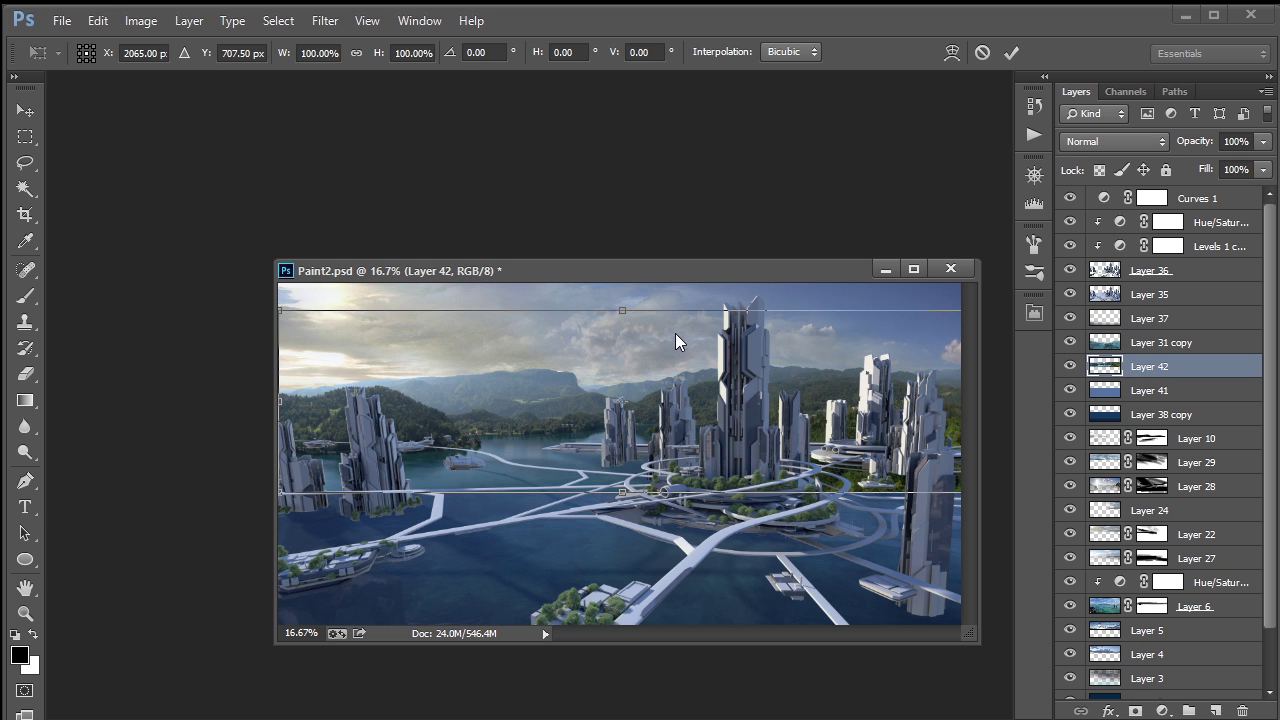
left_click_drag(634, 311, 653, 391)
key("Return")
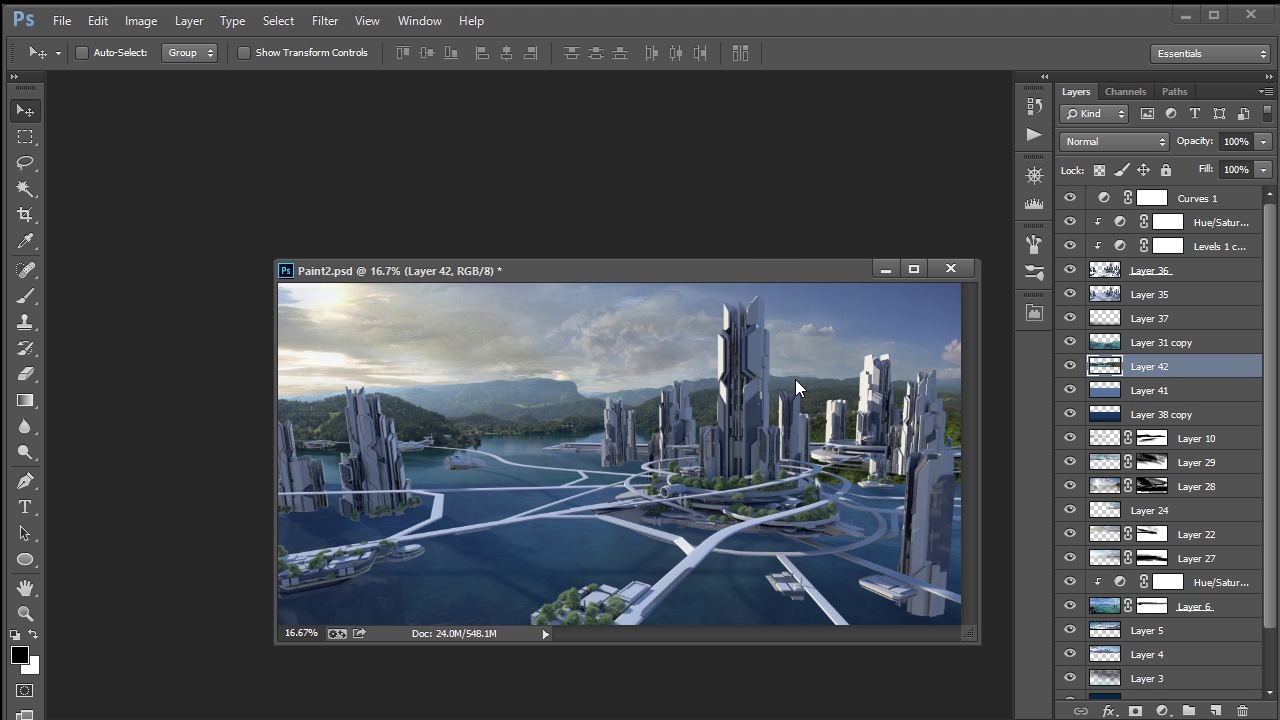
Step: Enlarge the document window and add a new empty layer above Layer 42 for painting around the right-hand towers
left_click_drag(766, 277, 677, 246)
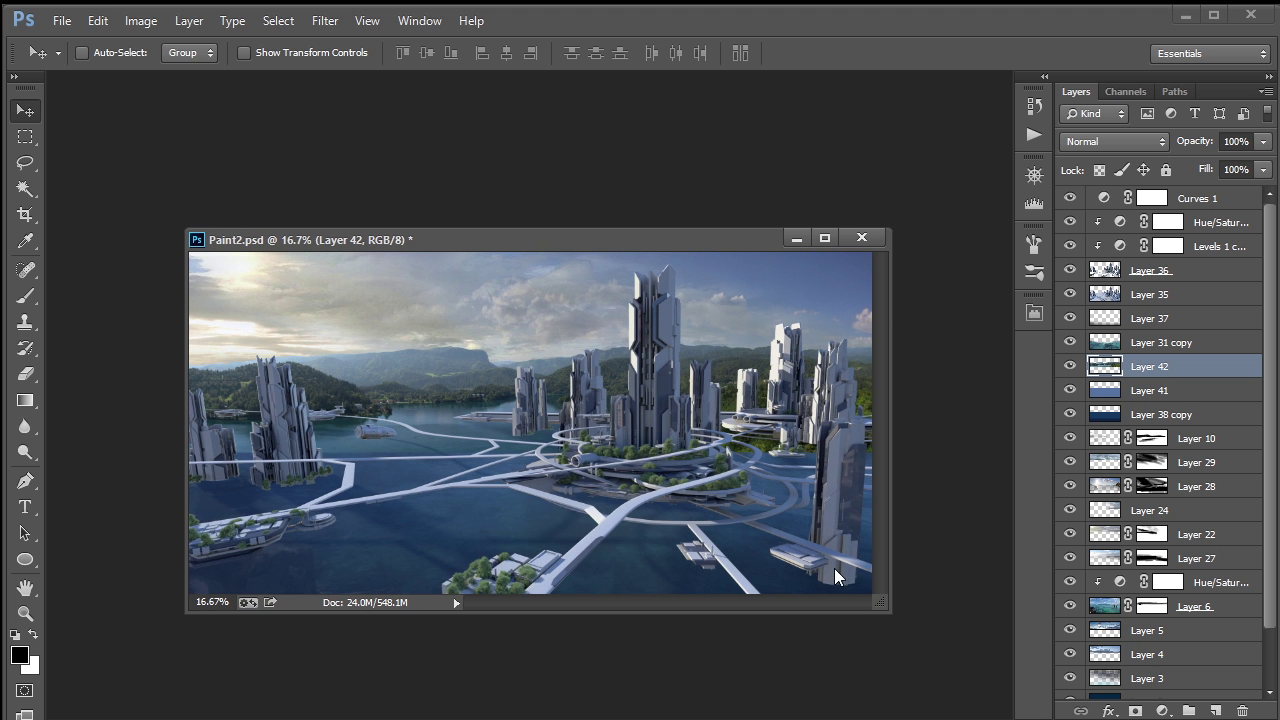
left_click_drag(887, 612, 950, 686)
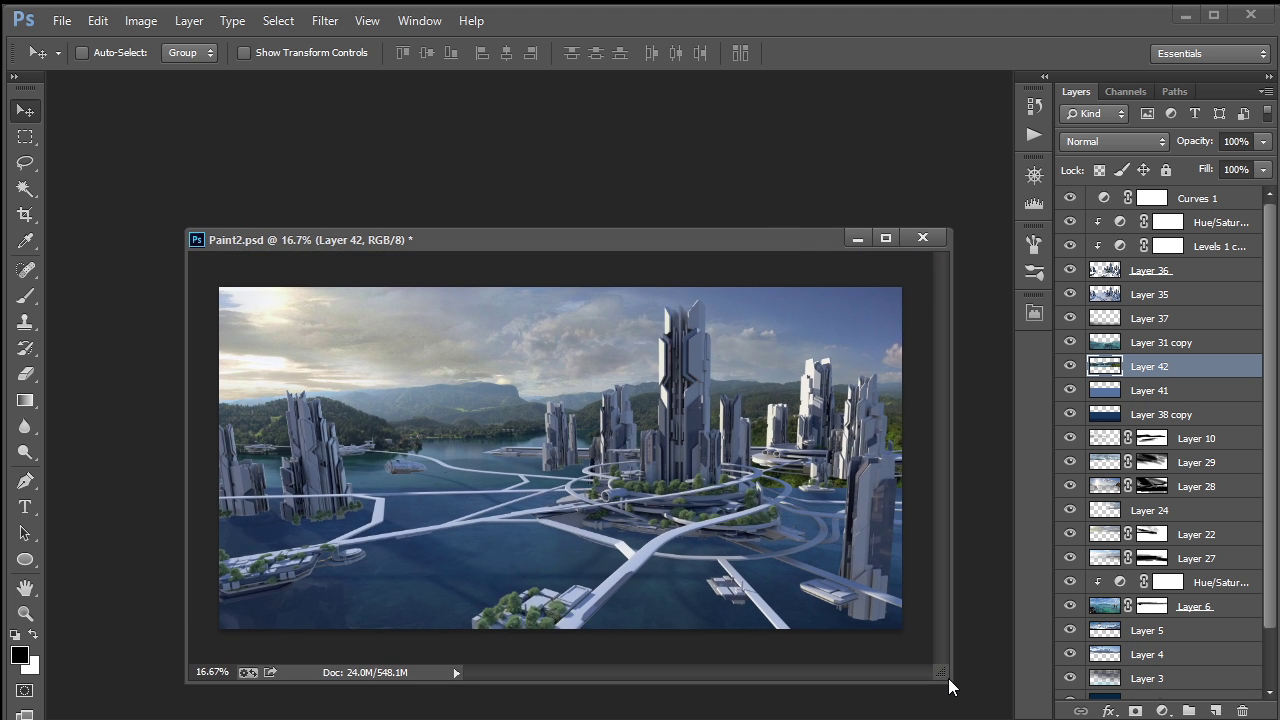
key("ctrl+shift+n")
key("Return")
key("ctrl+plus")
key("ctrl+plus")
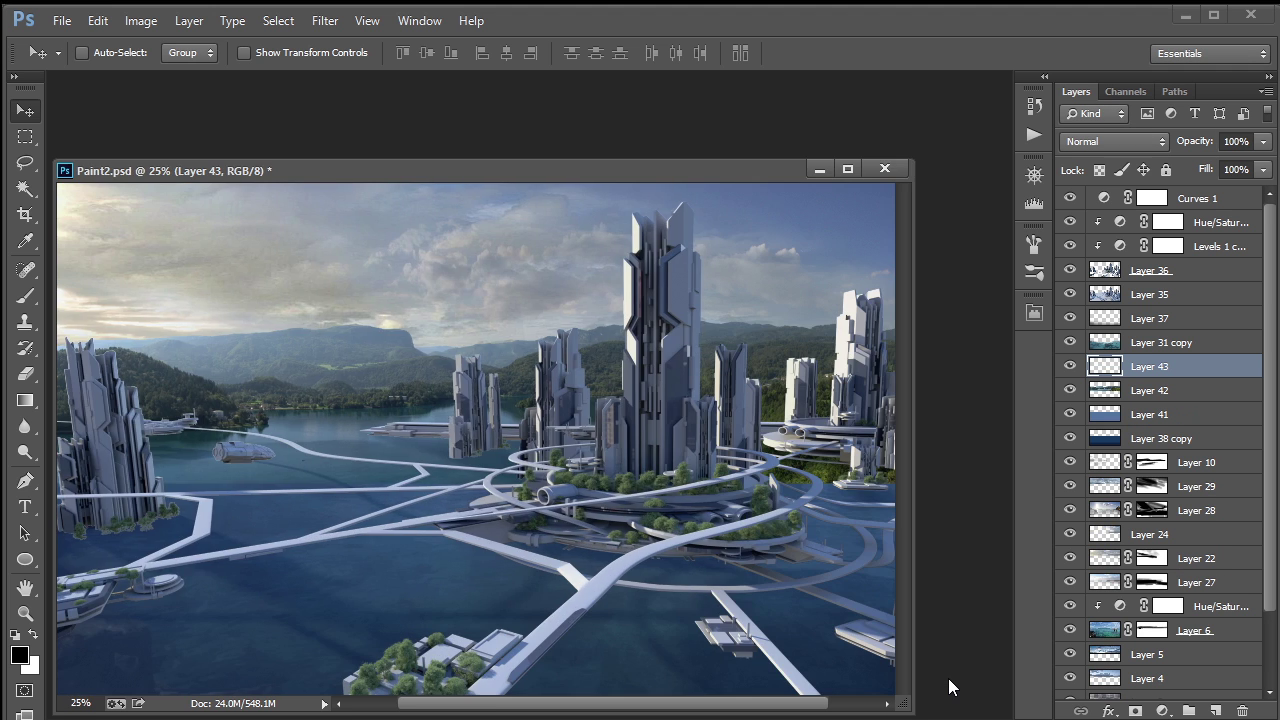
key("h")
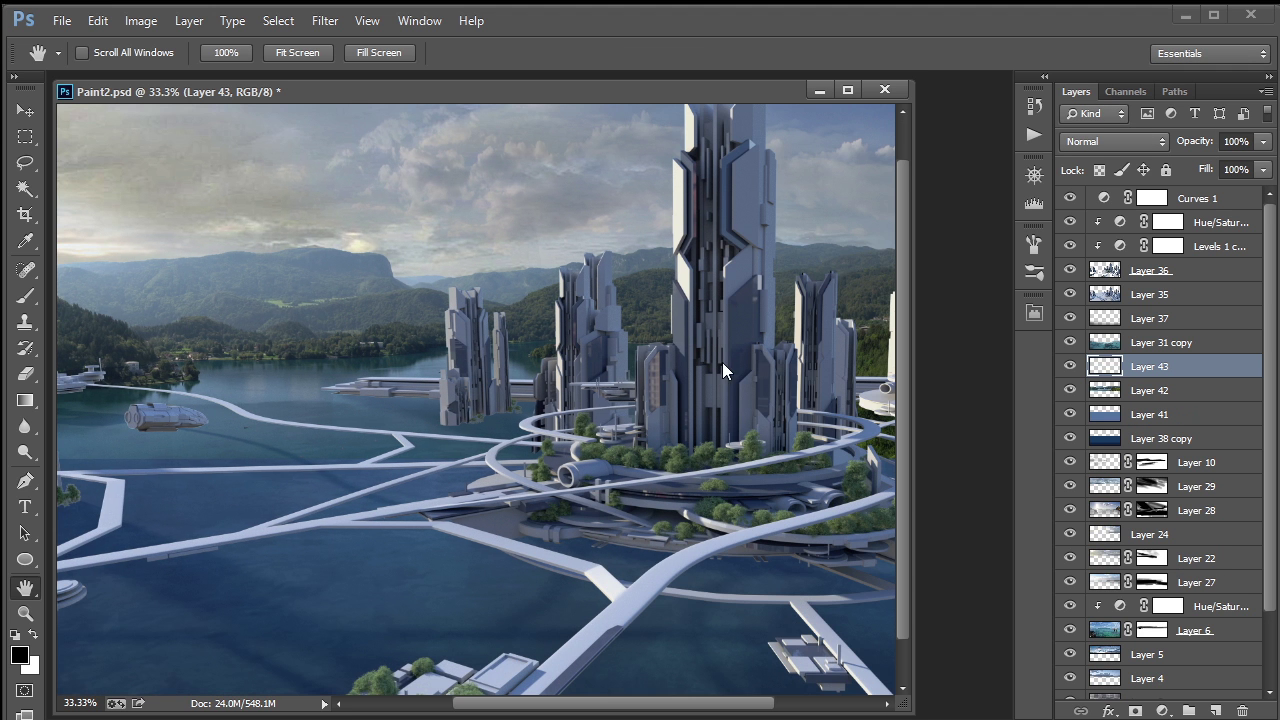
left_click_drag(890, 400, 632, 450)
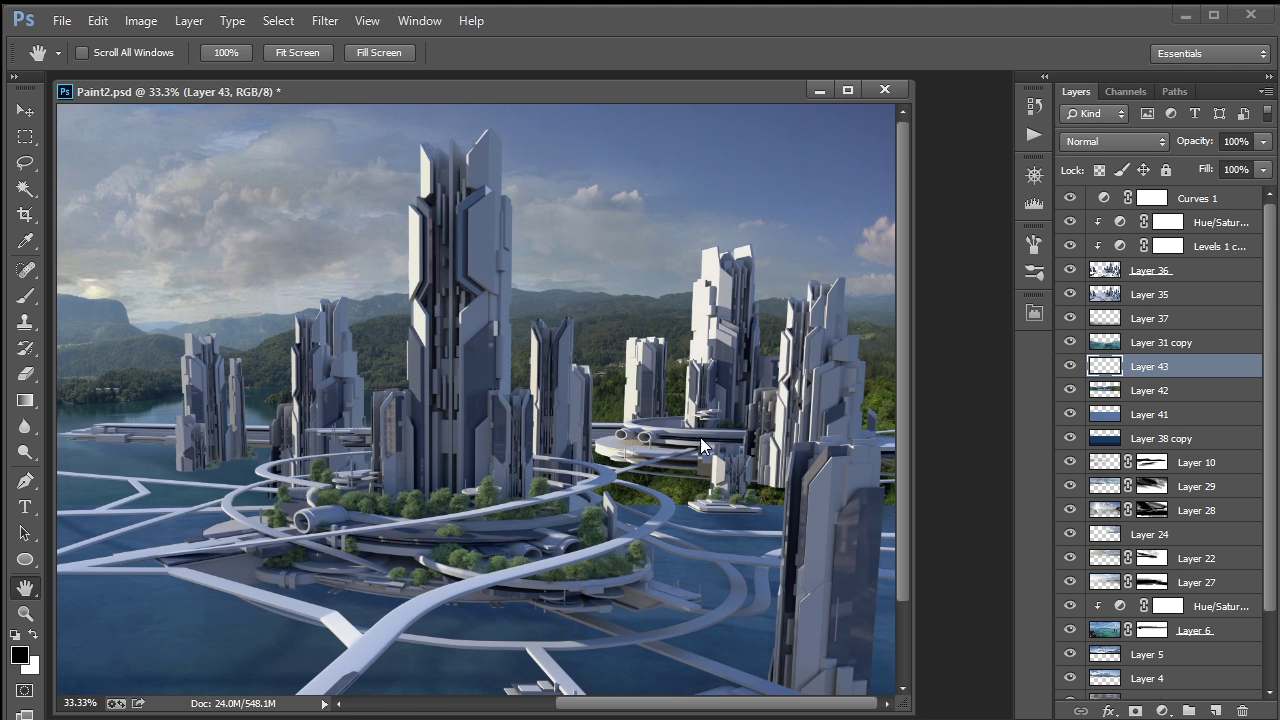
Step: Sample a colour from the right-hand hills and set up the 317 preset brush at 43 px and 100% opacity
key("i")
left_click(877, 339)
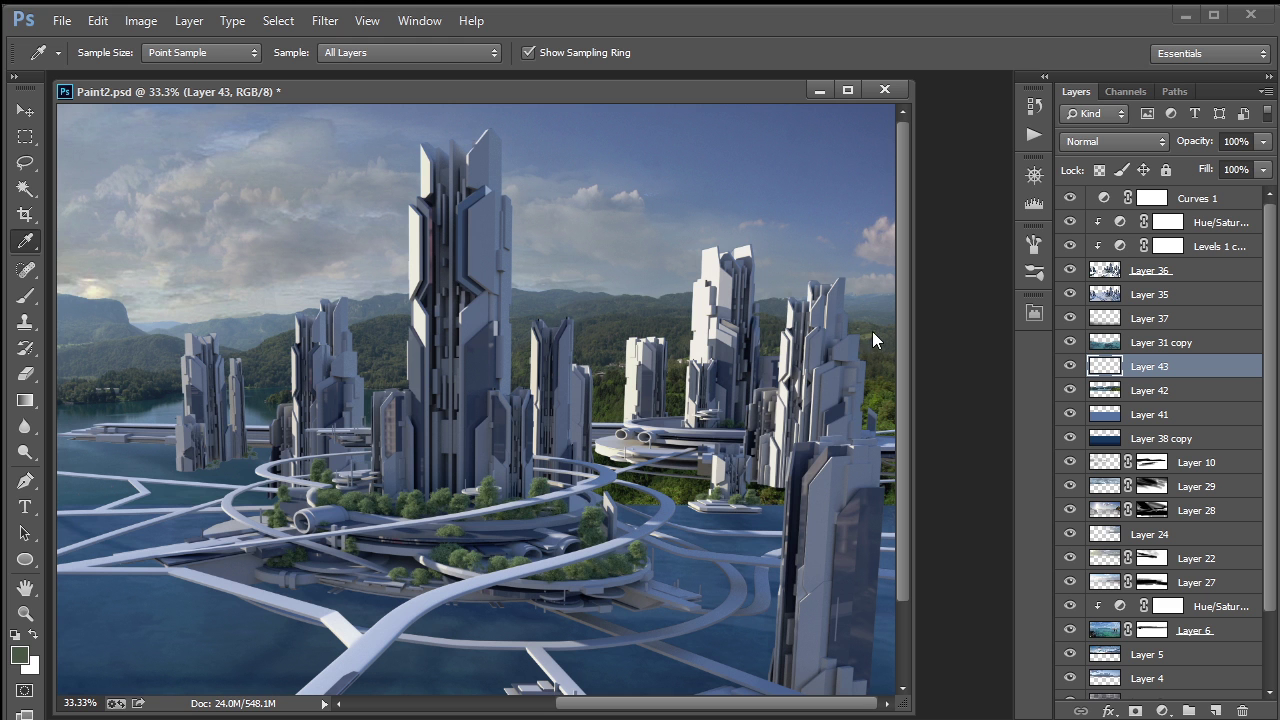
key("b")
right_click(785, 312)
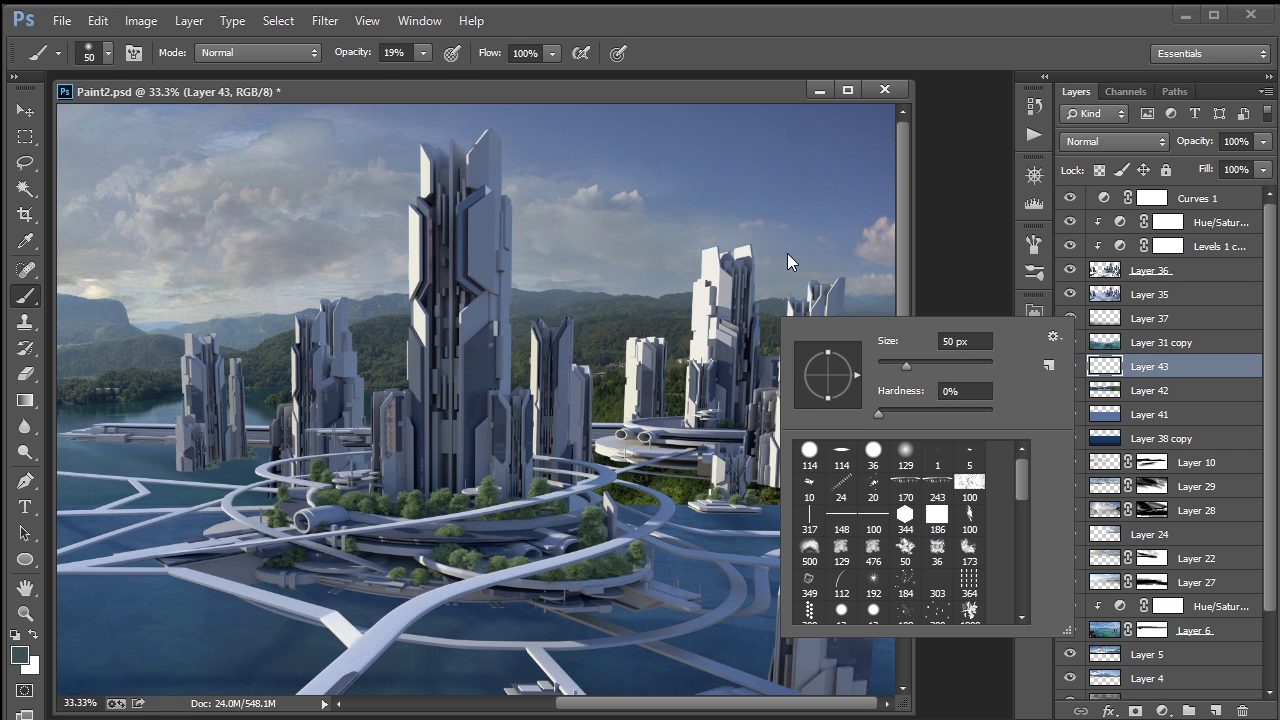
left_click(810, 516)
left_click(901, 364)
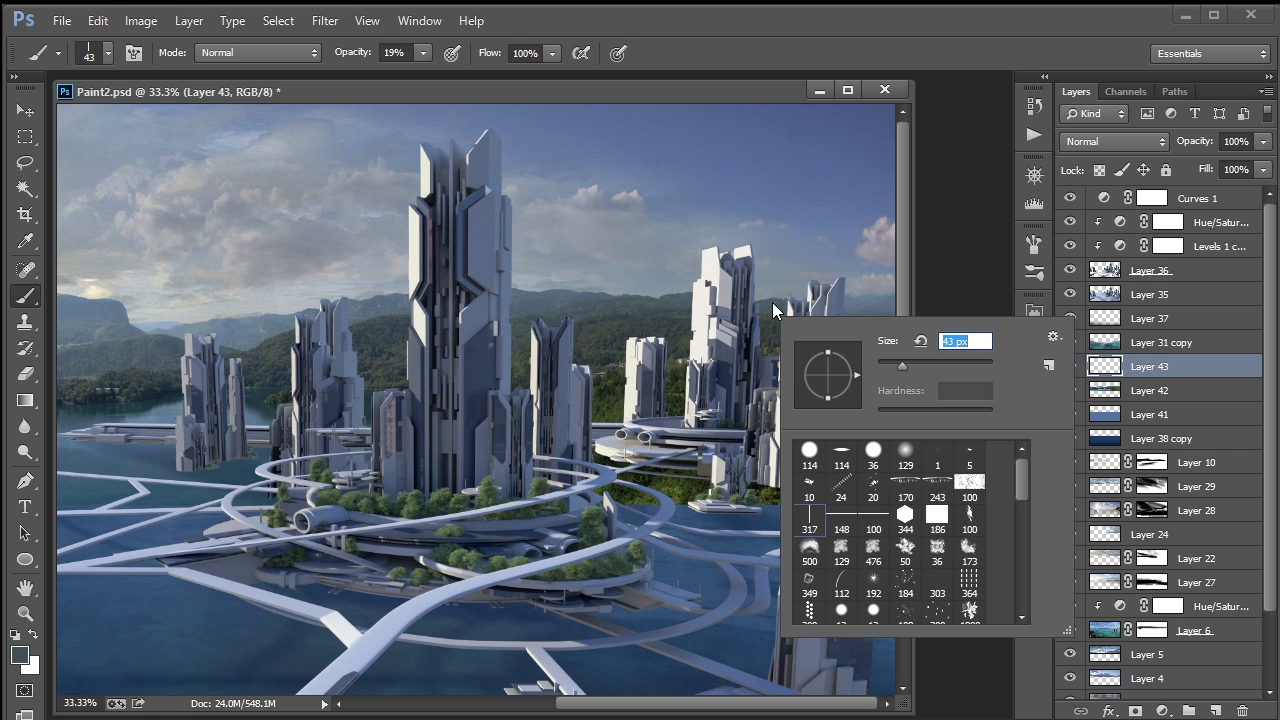
key("Return")
left_click(424, 54)
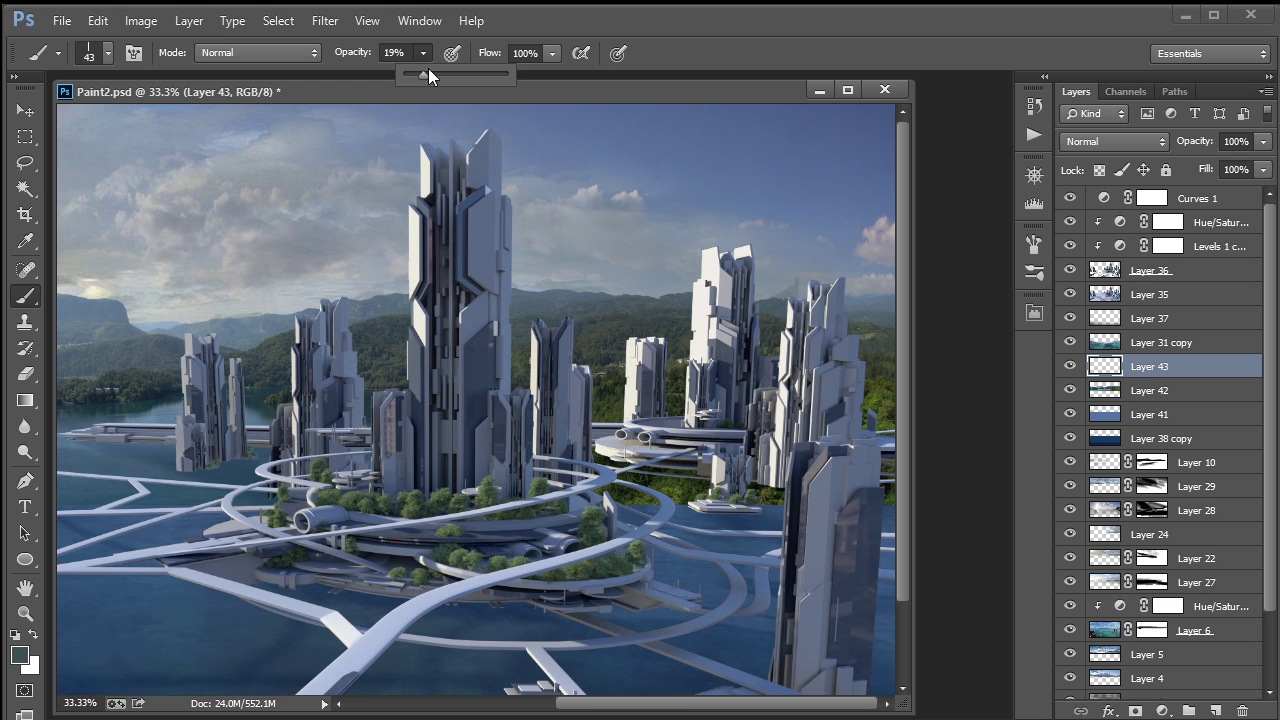
Step: Paint a higher hill behind the right-hand towers on Layer 43, using colour sampled from the hills, and enlarge the document window
left_click(803, 298)
mouse_move(793, 308)
left_mouse_down()
mouse_move(809, 298)
mouse_move(780, 302)
left_mouse_up()
left_click(770, 320, "alt")
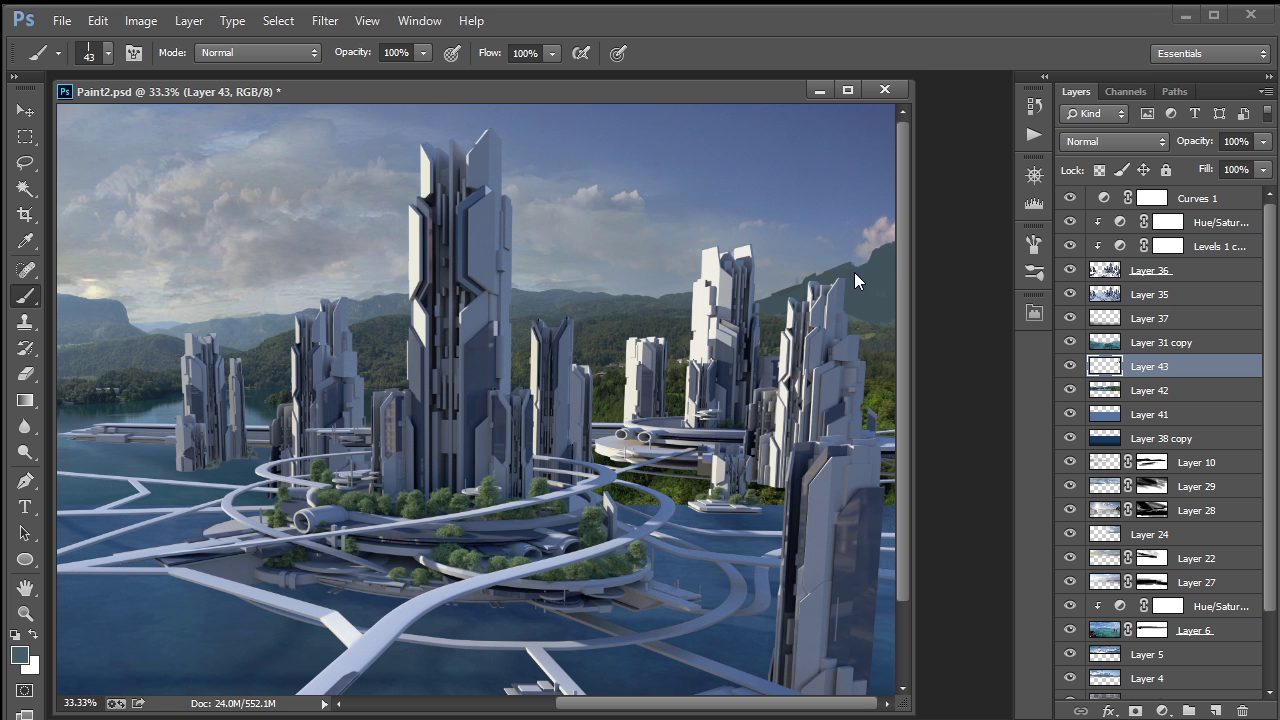
key("ctrl+minus")
key("ctrl+minus")
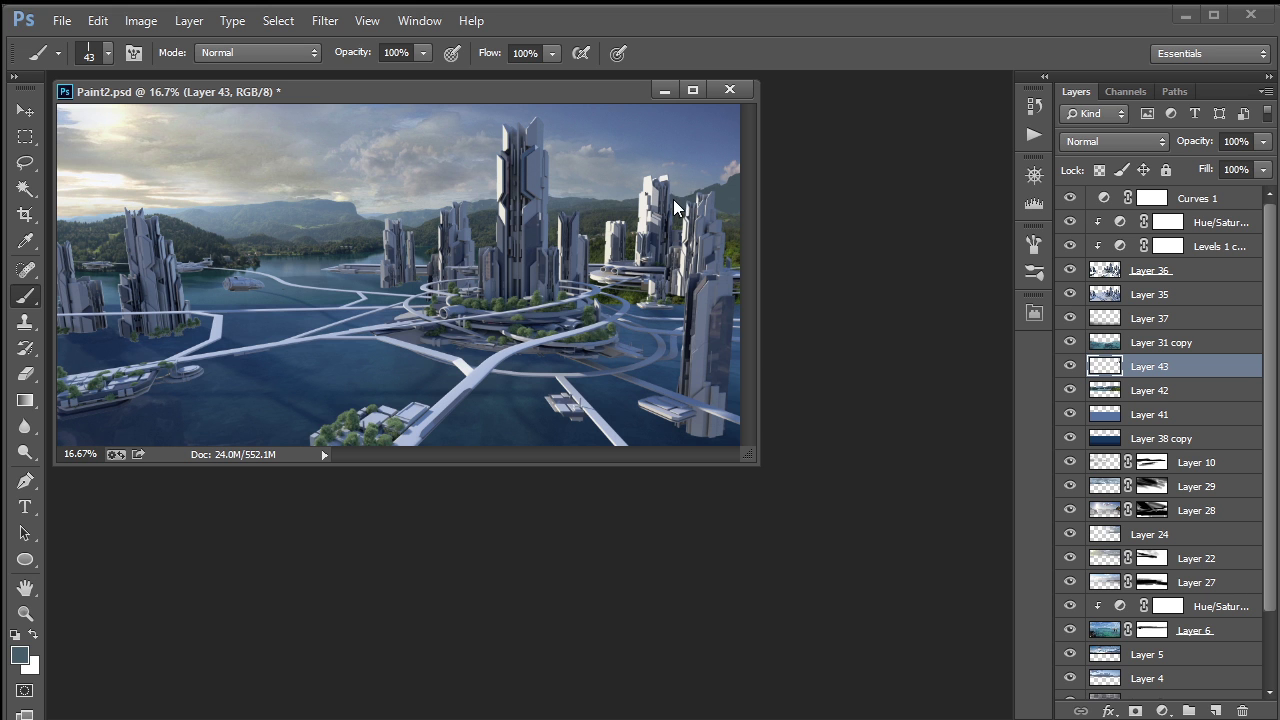
left_click_drag(756, 462, 904, 593)
Step: Copy the far-left hill from Layer 42 to a new layer and skew it so the hill rises toward the image's left edge
key("i")
left_click(146, 293)
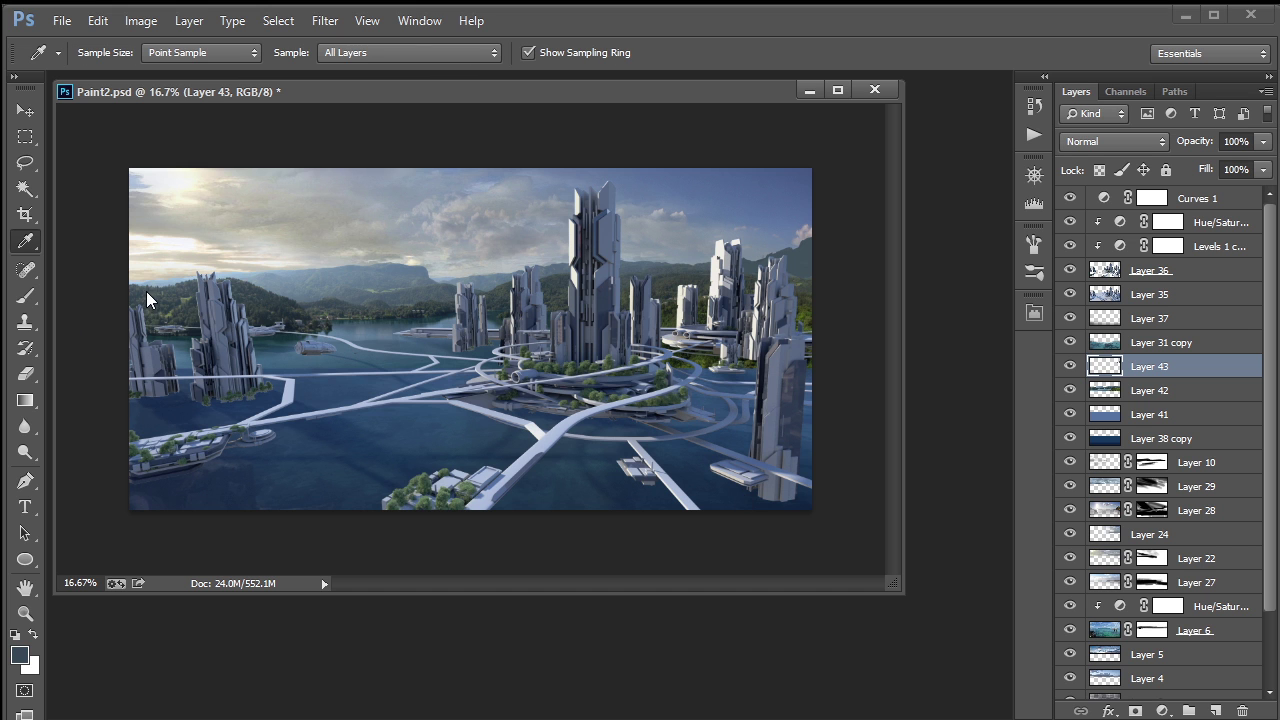
left_click(1120, 390)
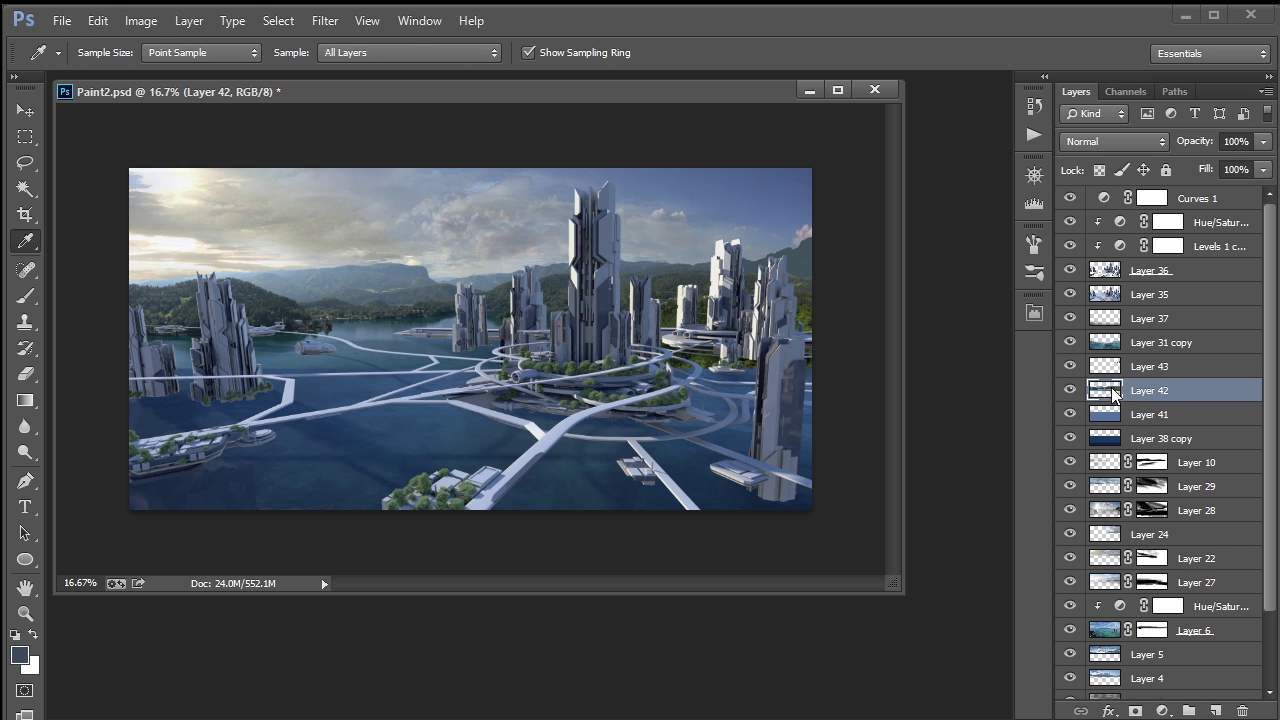
key("l")
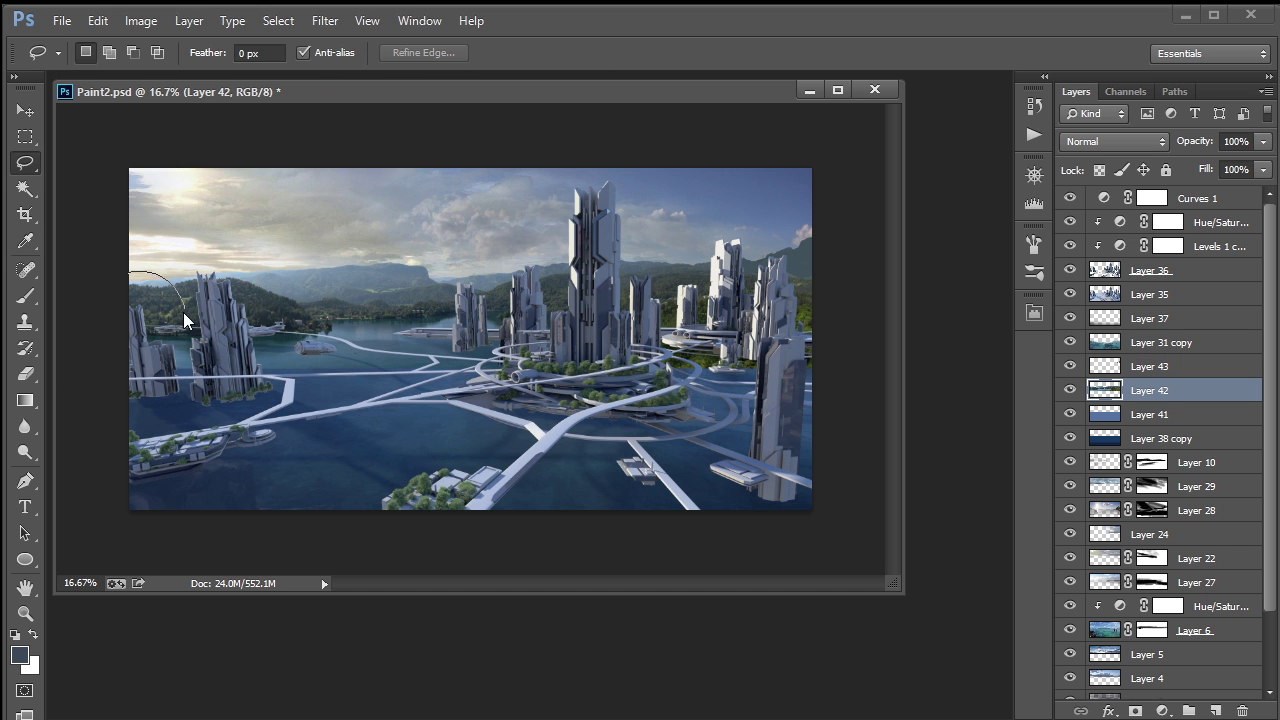
key("ctrl+j")
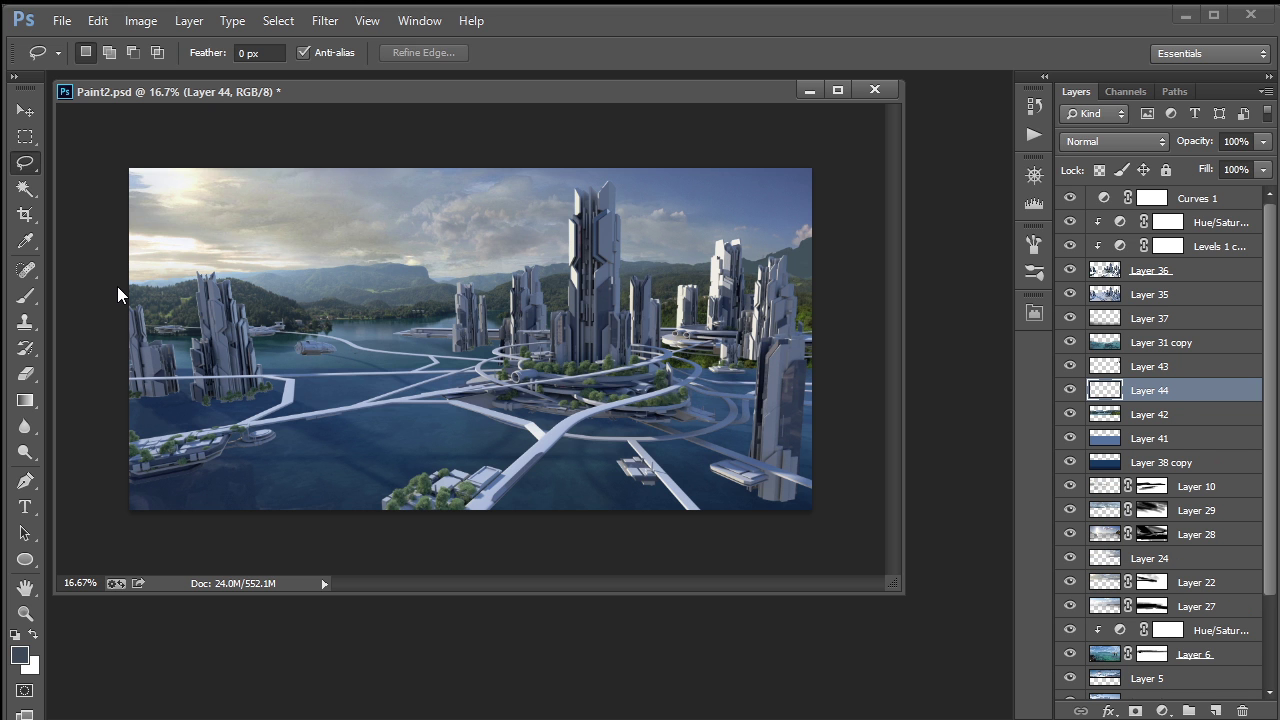
key("v")
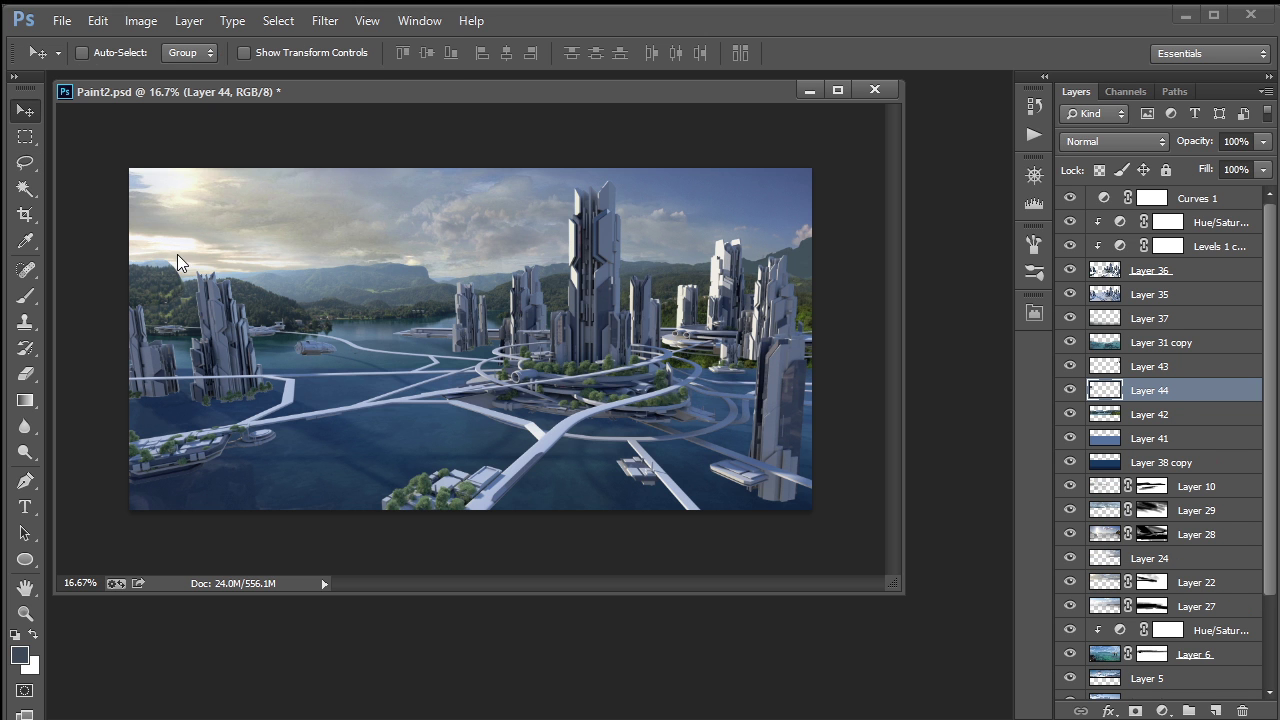
key("ctrl+t")
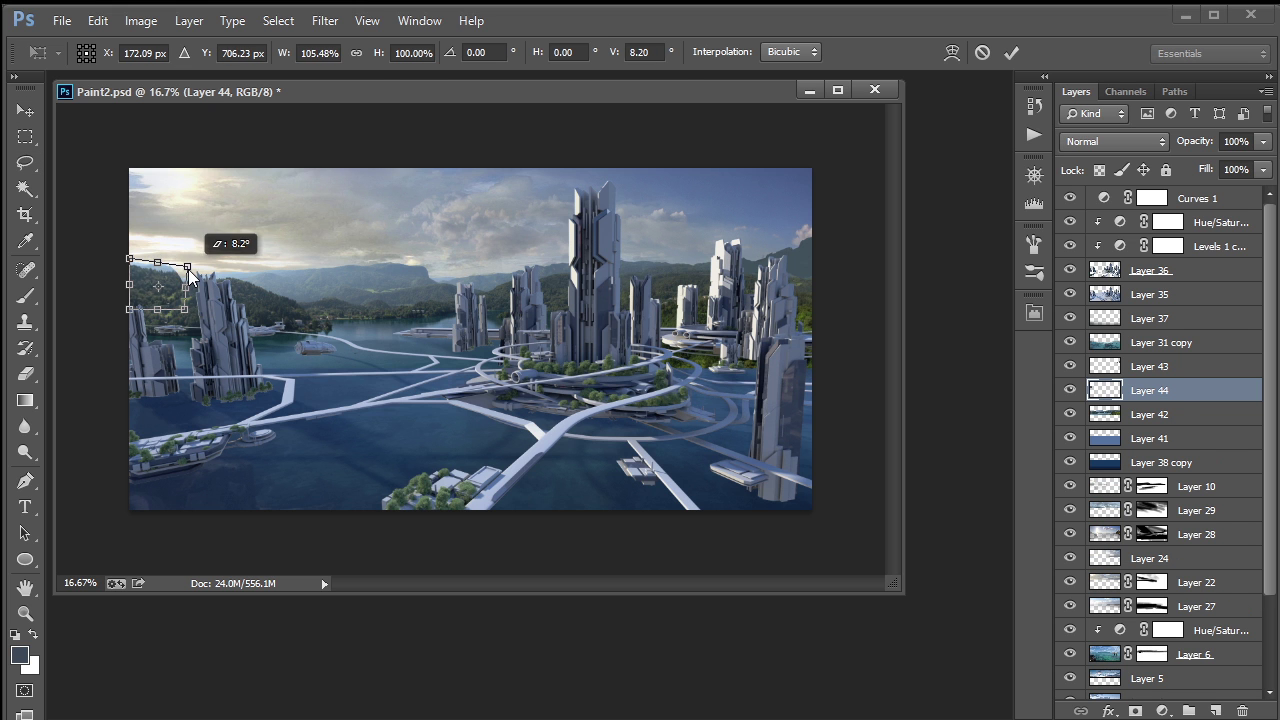
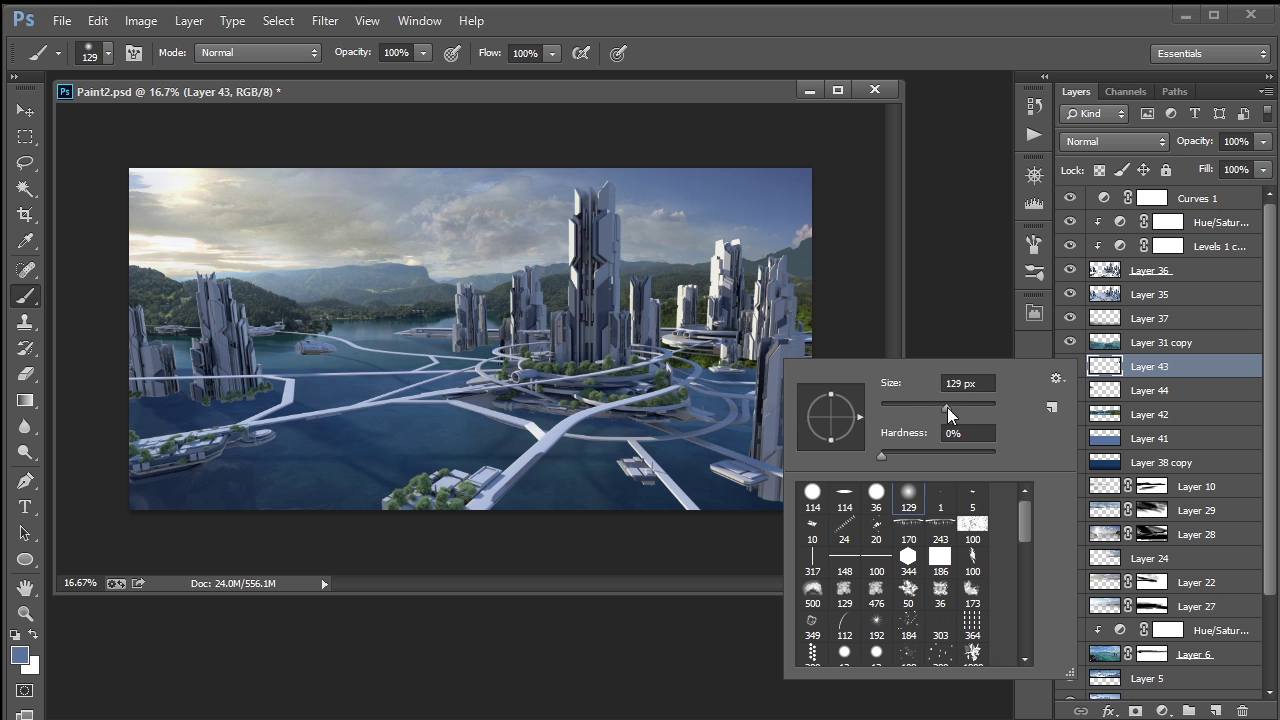
Step: Add a new layer clipped to Layer 43 and set the brush opacity to 22% for the right-hand hill
key("ctrl+shift+n")
key("Return")
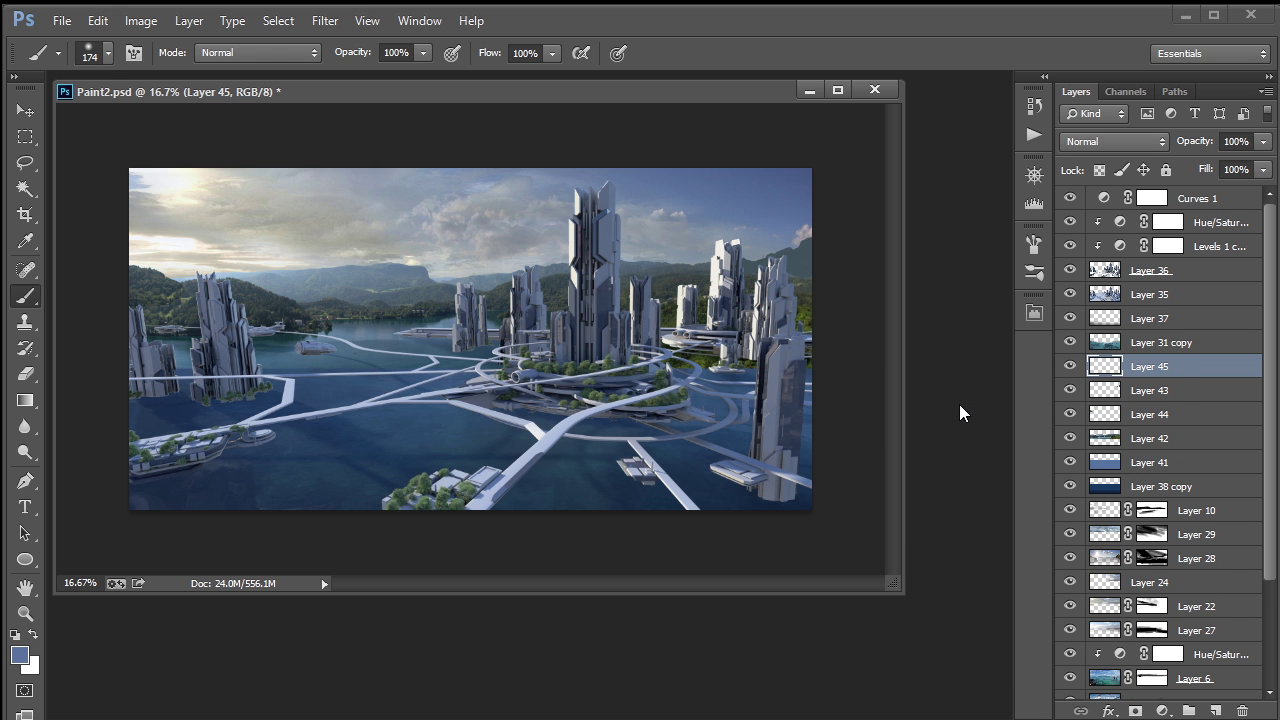
key("ctrl+alt+g")
left_click(423, 53)
left_click_drag(424, 75, 342, 75)
left_click(757, 253)
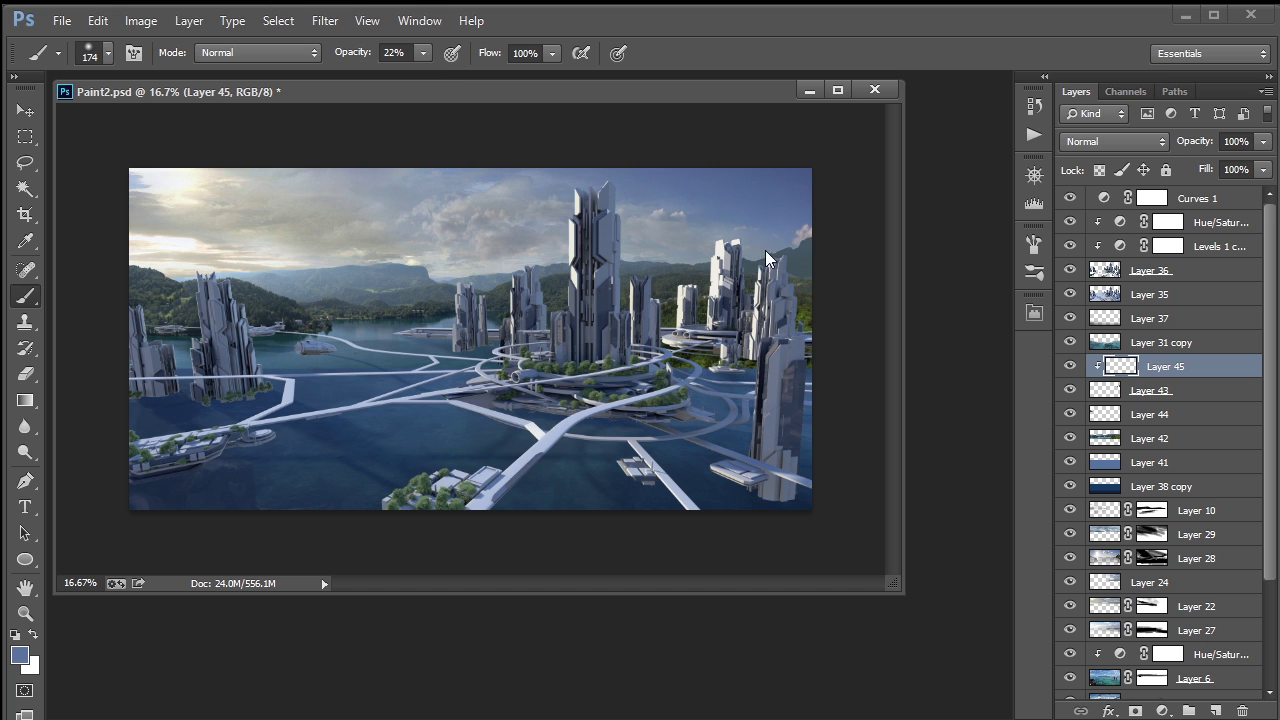
Step: Brush a faint blue haze over the right-hand hill on Layer 45 and add a new unclipped layer above it
left_click_drag(771, 257, 807, 249)
key("ctrl+shift+n")
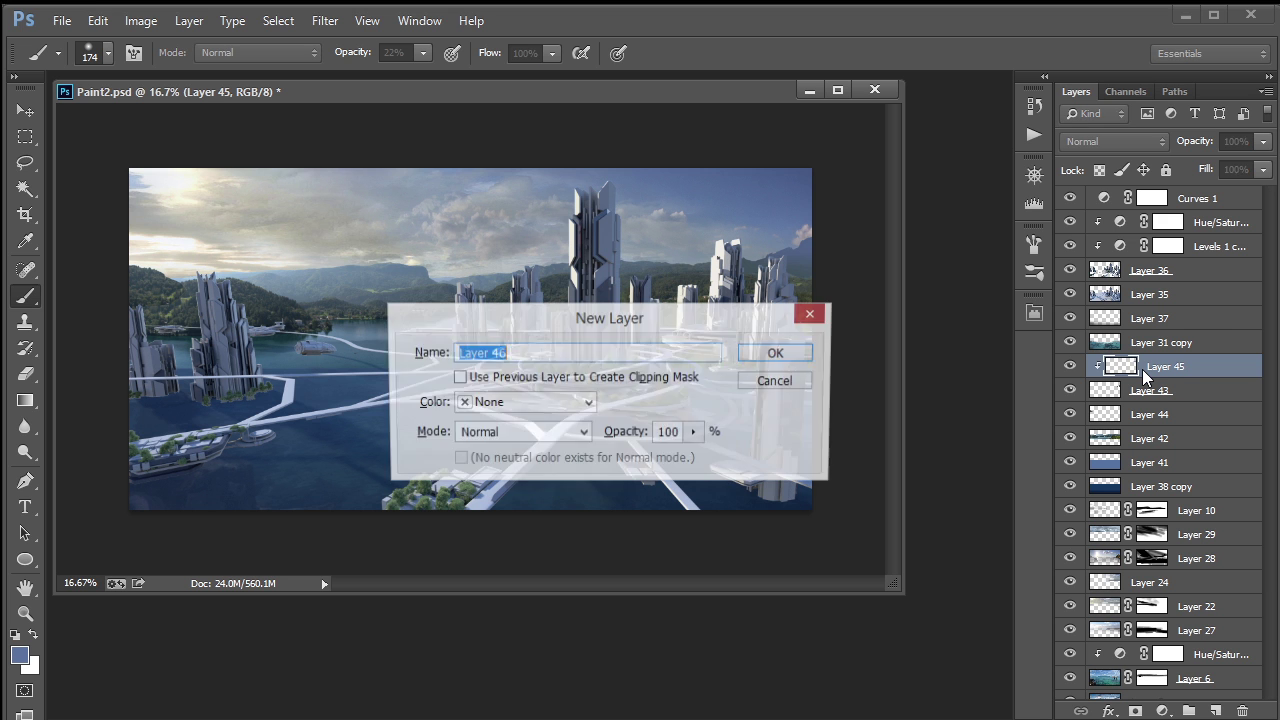
key("Return")
Step: Sample a dark colour from the image and set up the flat 114 preset brush at 50 px and 79% opacity
key("i")
key("b")
right_click(571, 331)
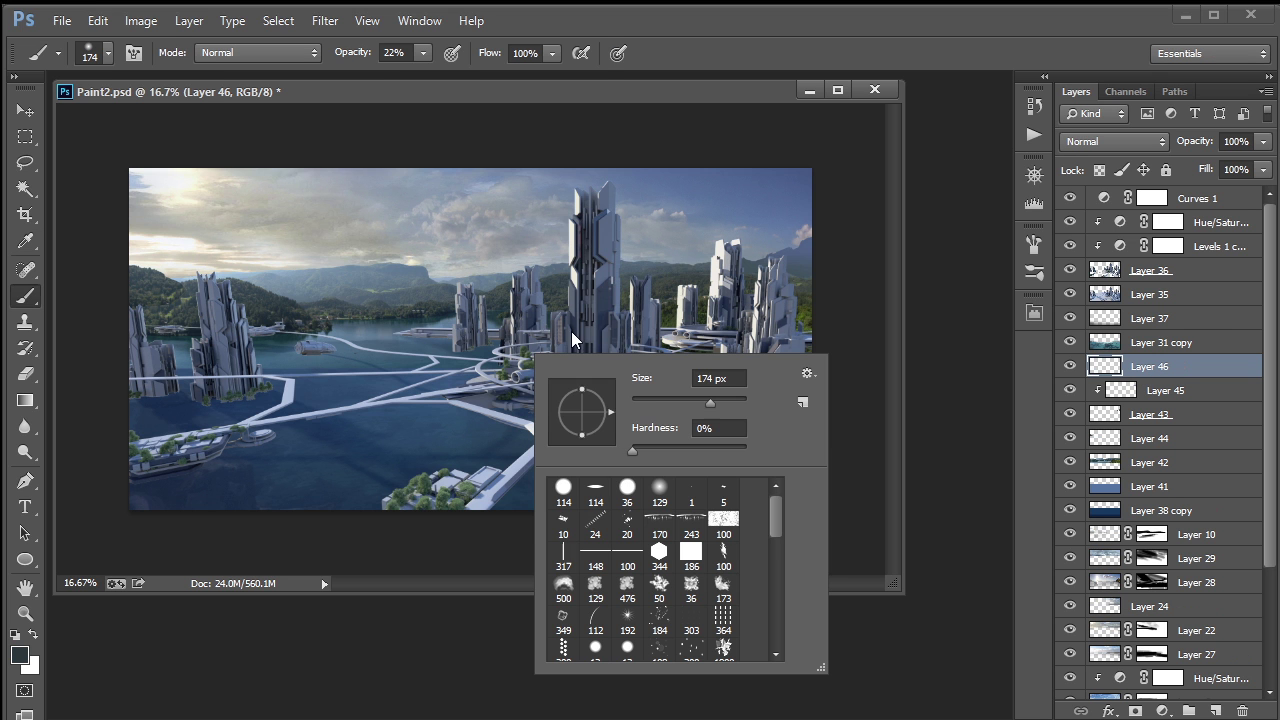
left_click(597, 487)
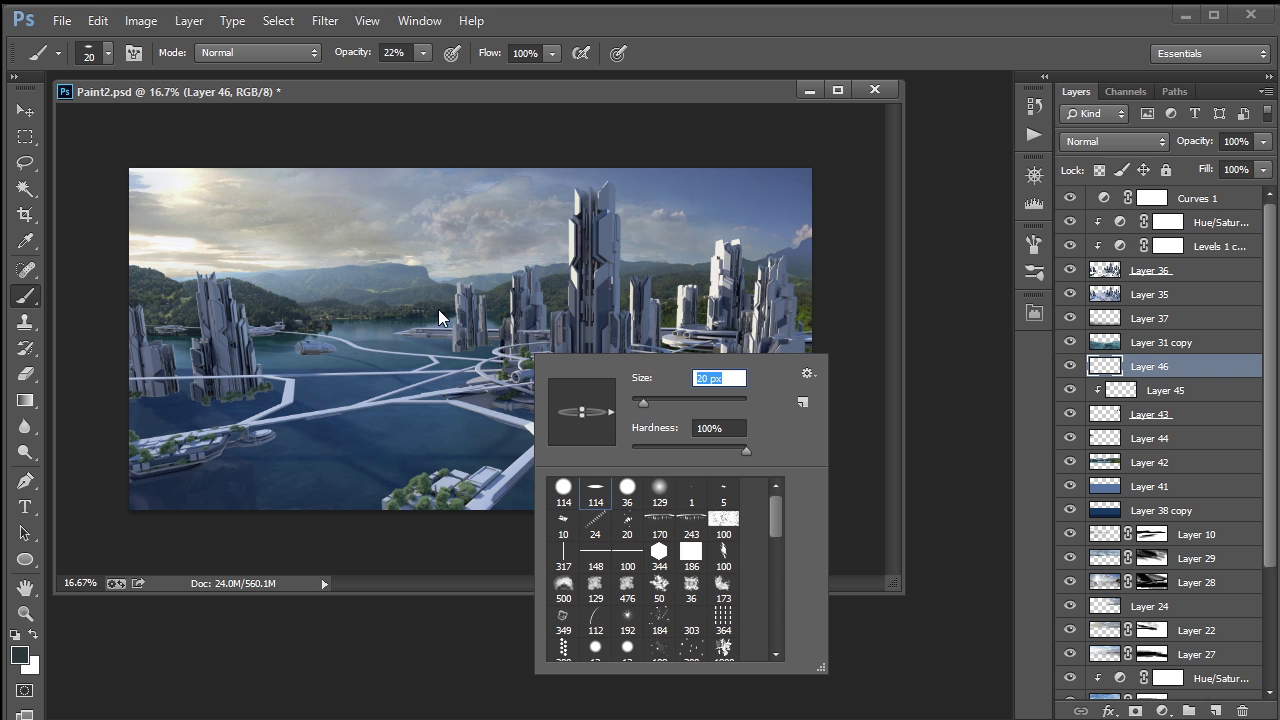
left_click(423, 52)
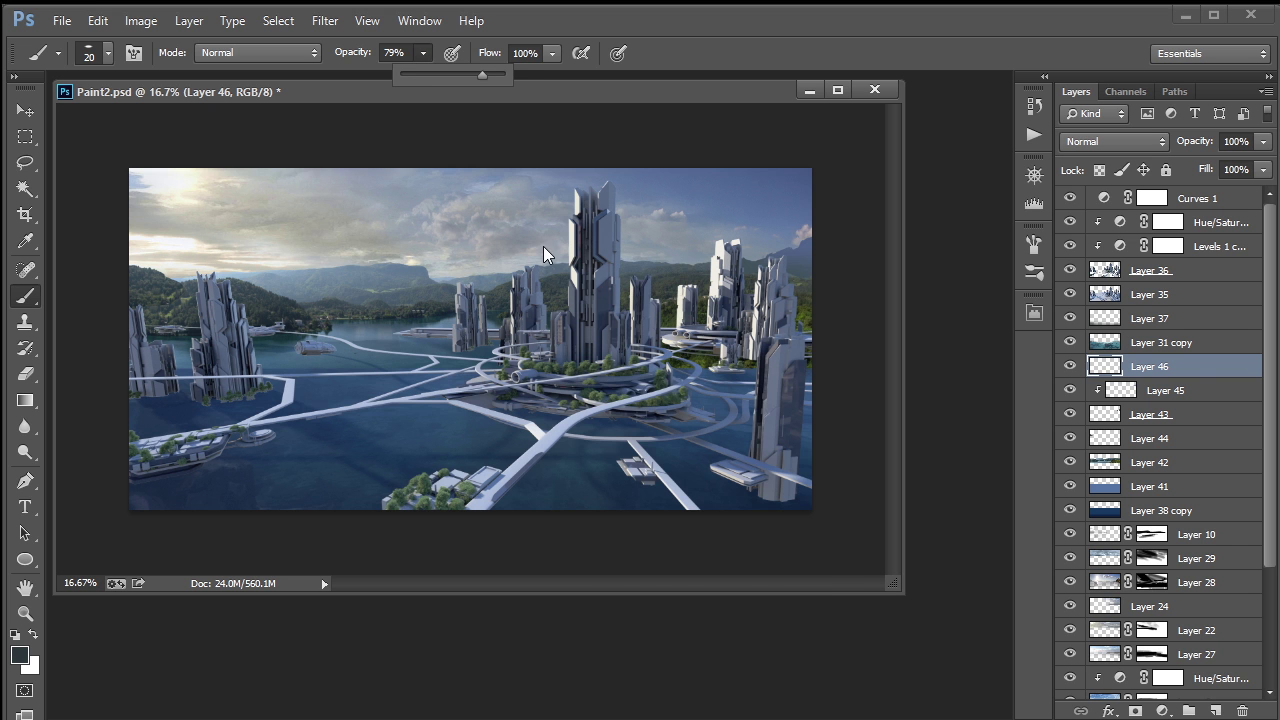
right_click(574, 268)
left_click(698, 315)
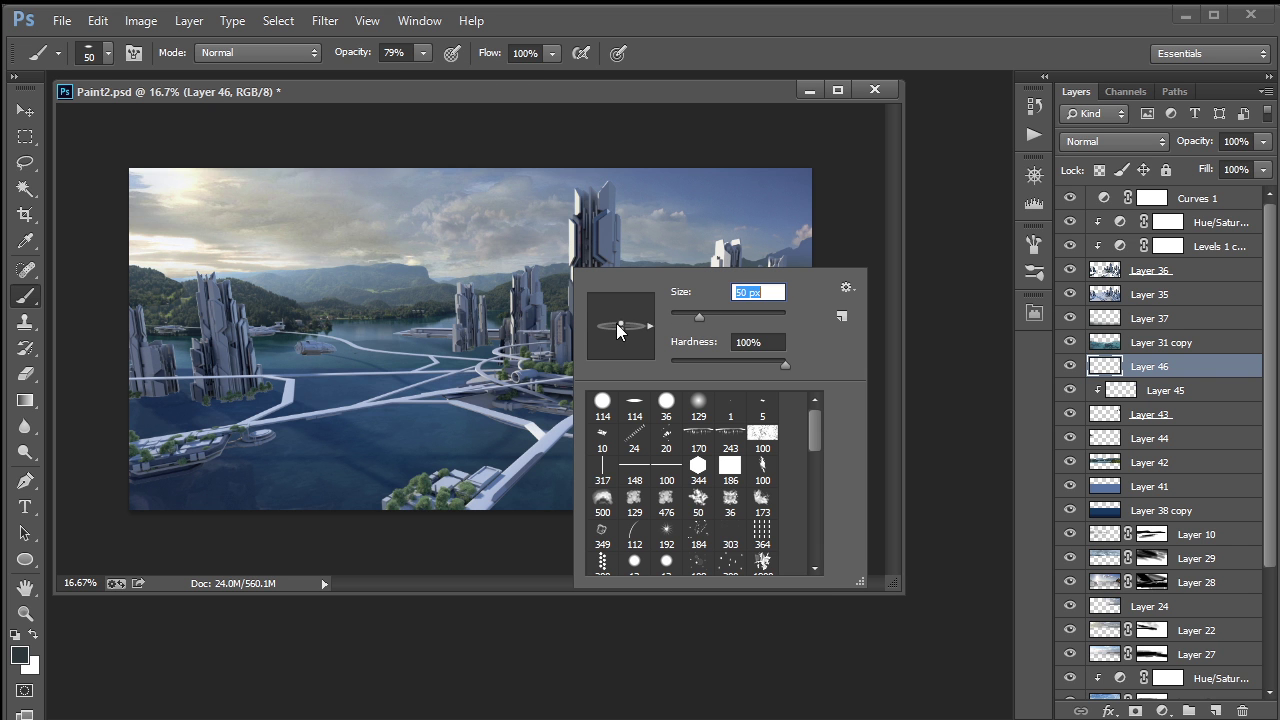
Step: Touch up the far shoreline between the left and central towers on Layer 46, using colours sampled from the shore and hills
left_click(444, 311)
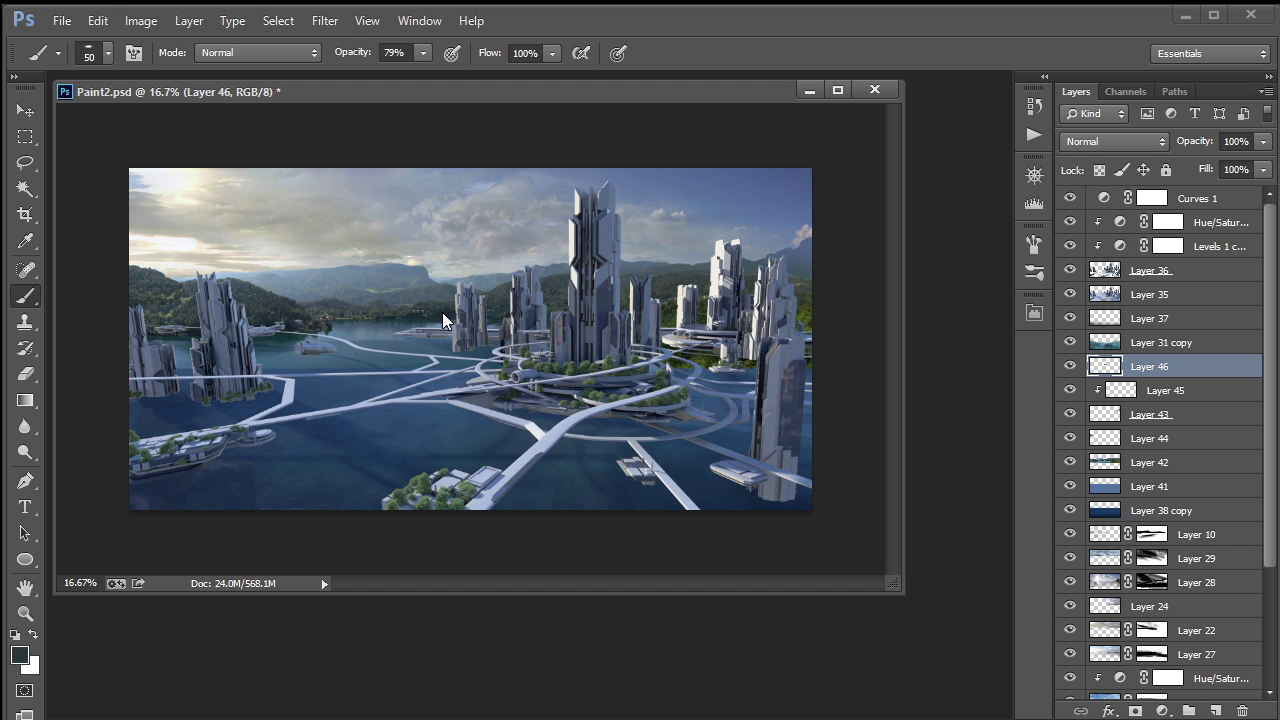
left_click(343, 317, "alt")
left_click(280, 324)
key("alt")
left_click(277, 308, "alt")
key("alt")
Step: Paint the distant ridge behind the central towers in sampled blue-grey tones and clean it up with the 36 px eraser
left_click(494, 283, "alt")
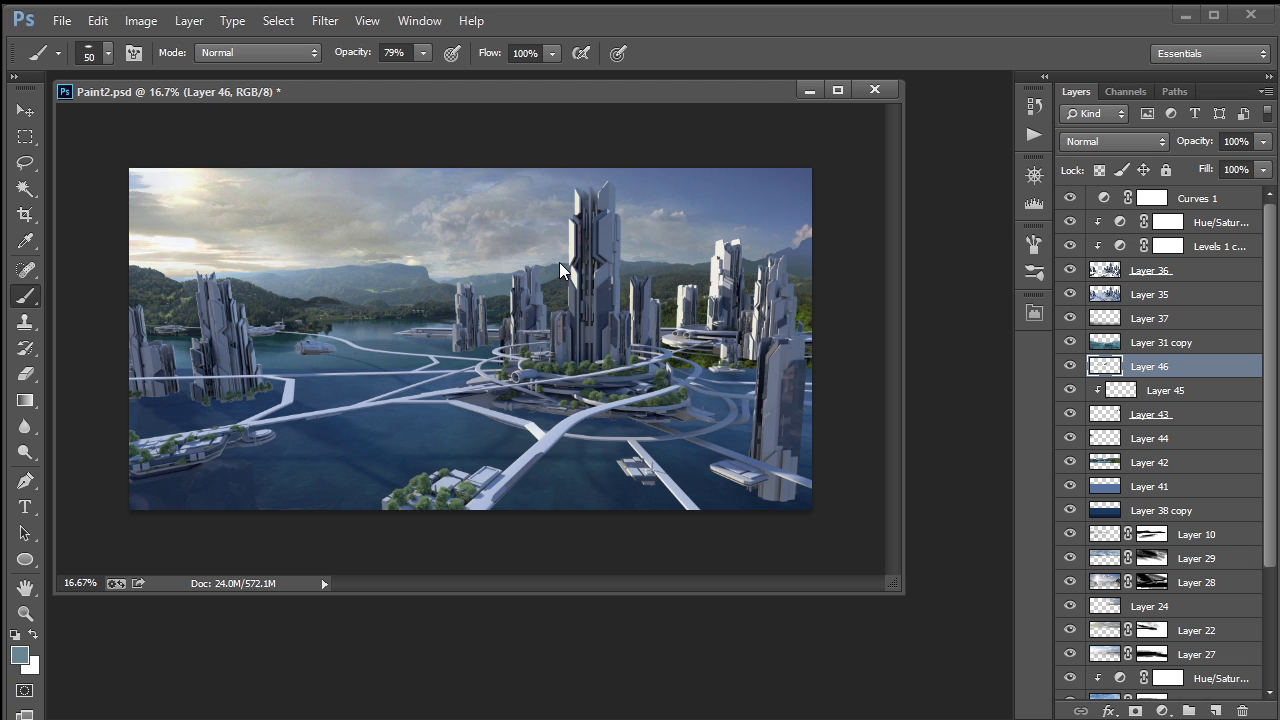
key("i")
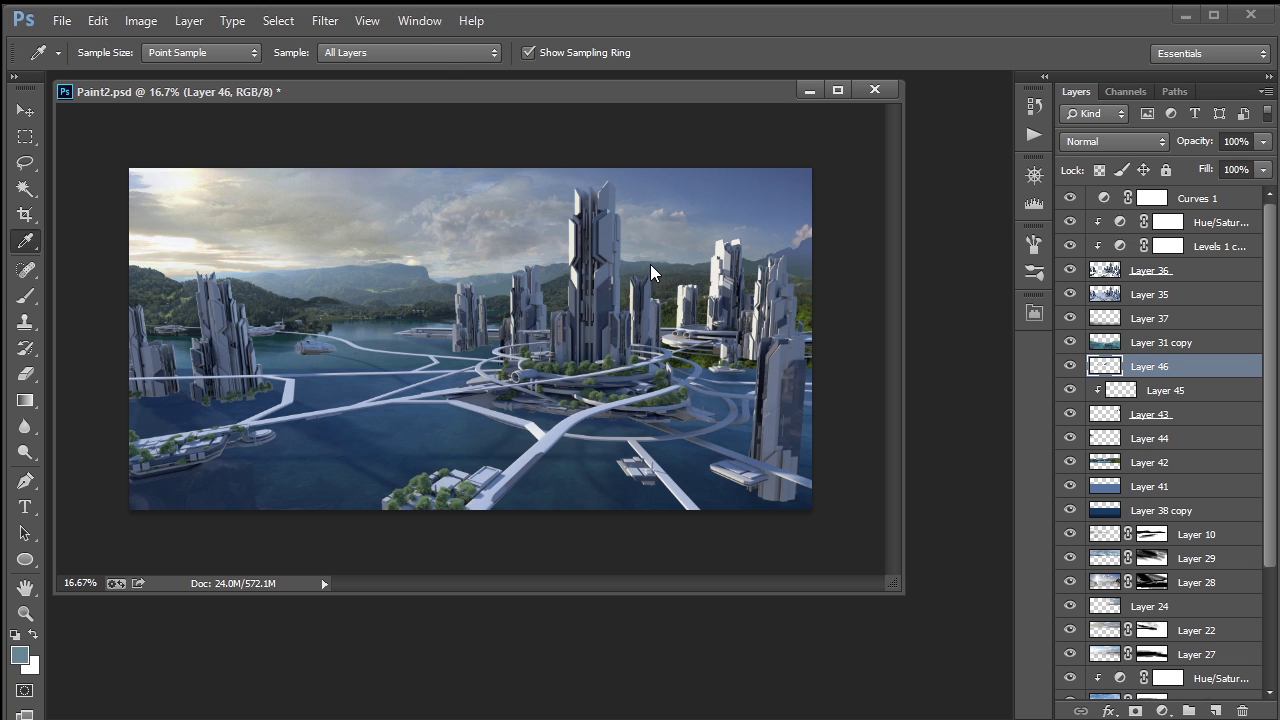
key("b")
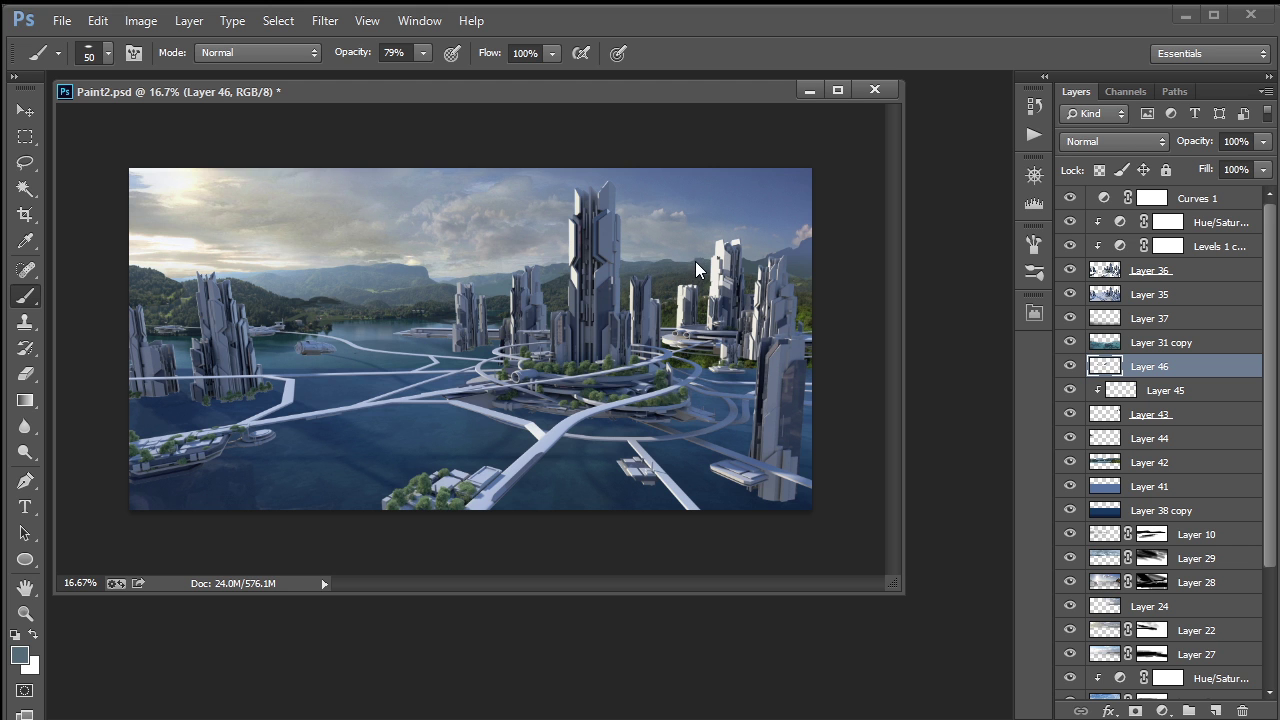
key("e")
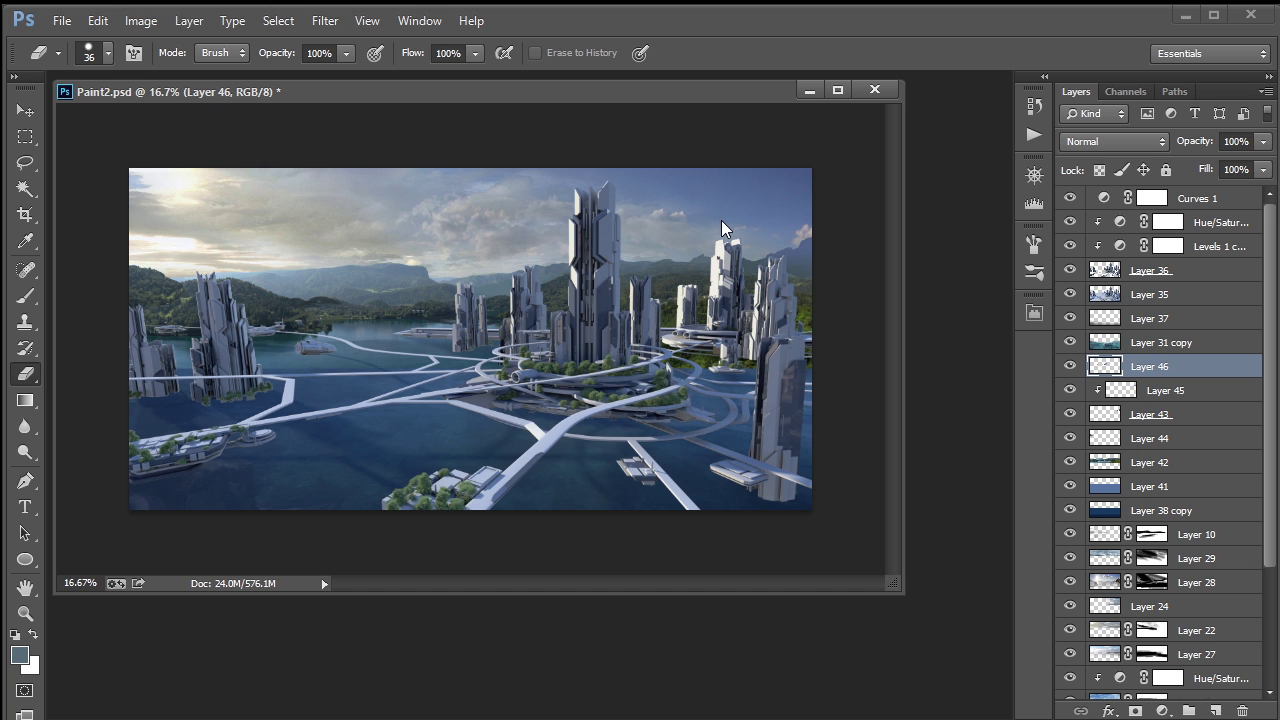
key("i")
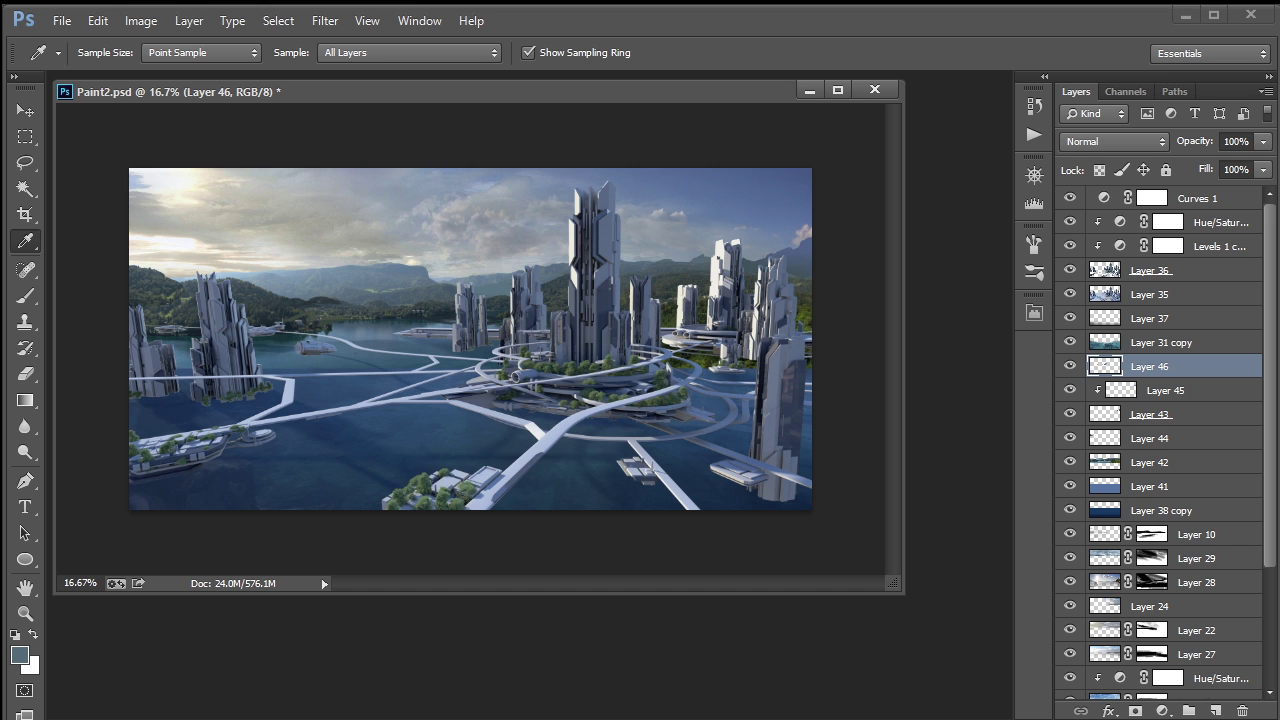
Step: Copy the whole forest reference photo and paste it as a new layer above Layer 46 in Paint2.psd
key("ctrl+shift+e")
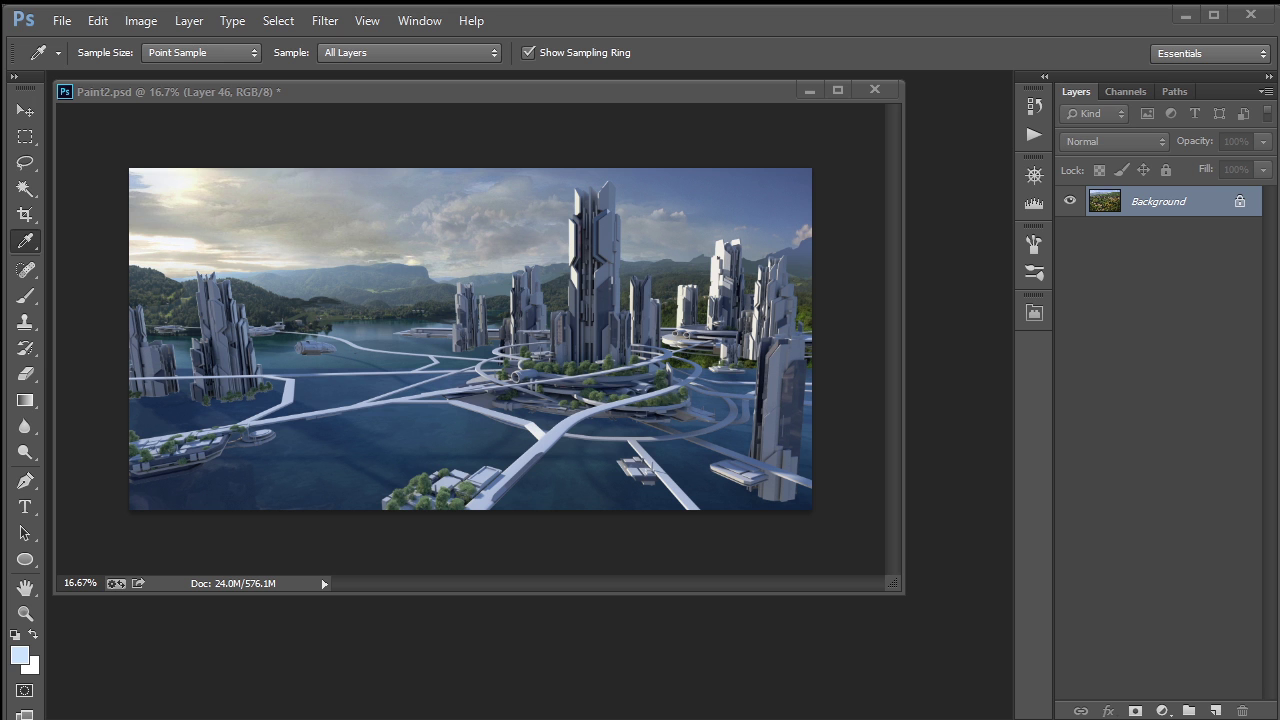
key("m")
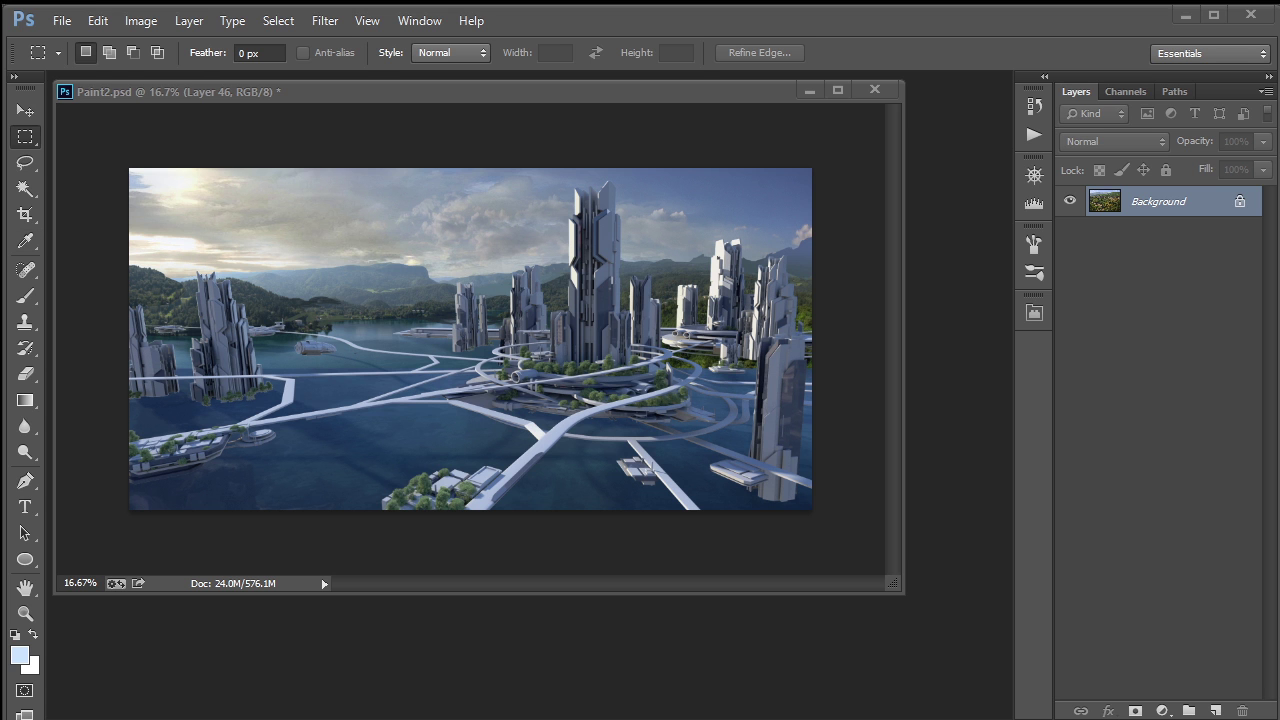
key("ctrl+a")
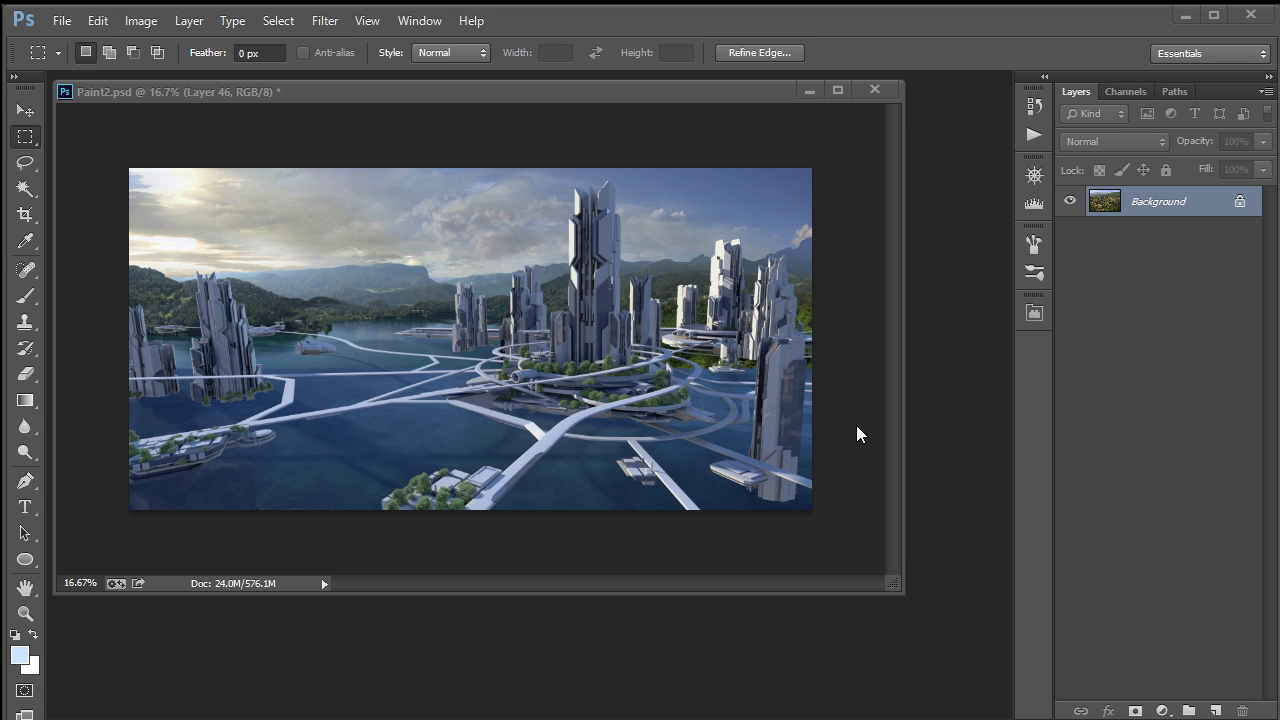
left_click(720, 436)
key("ctrl+v")
Step: Enlarge the pasted forest to about 195% and place it in the painting's lower-right corner beneath the tower and walkways
key("ctrl+t")
left_click_drag(503, 343, 820, 459)
left_click_drag(706, 463, 661, 411)
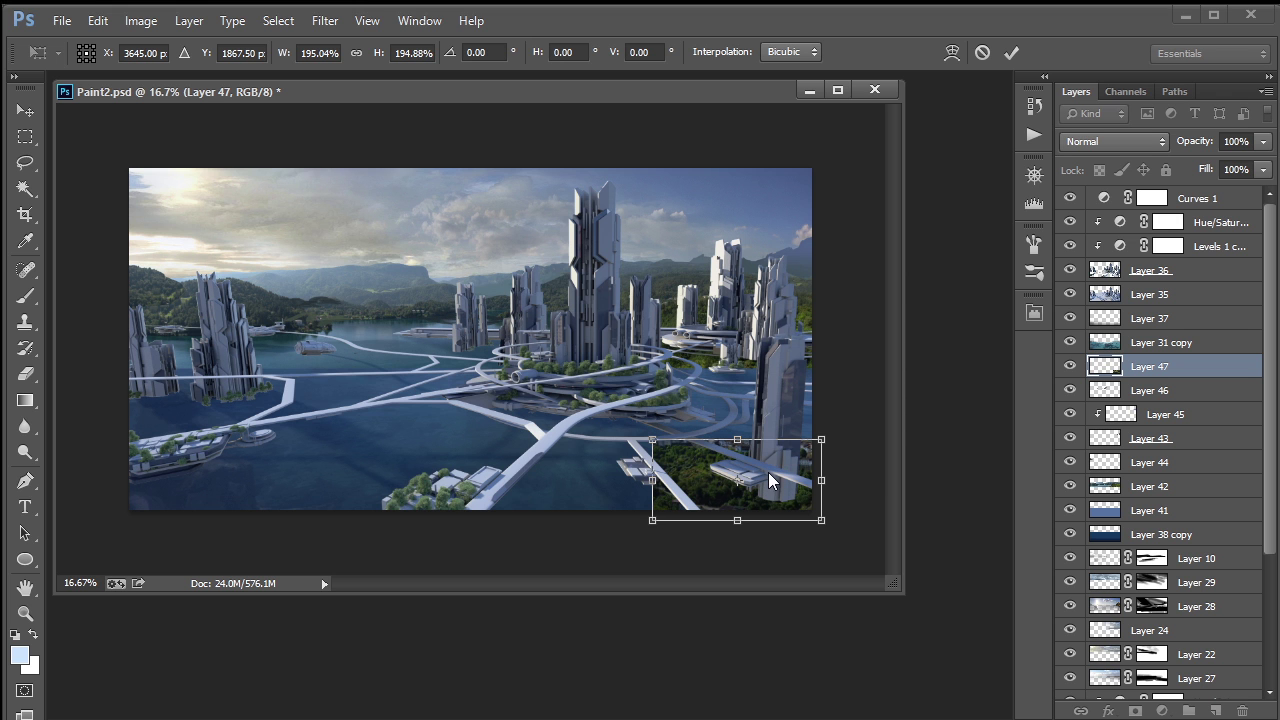
left_click_drag(769, 474, 770, 488)
left_click_drag(672, 457, 669, 440)
key("Return")
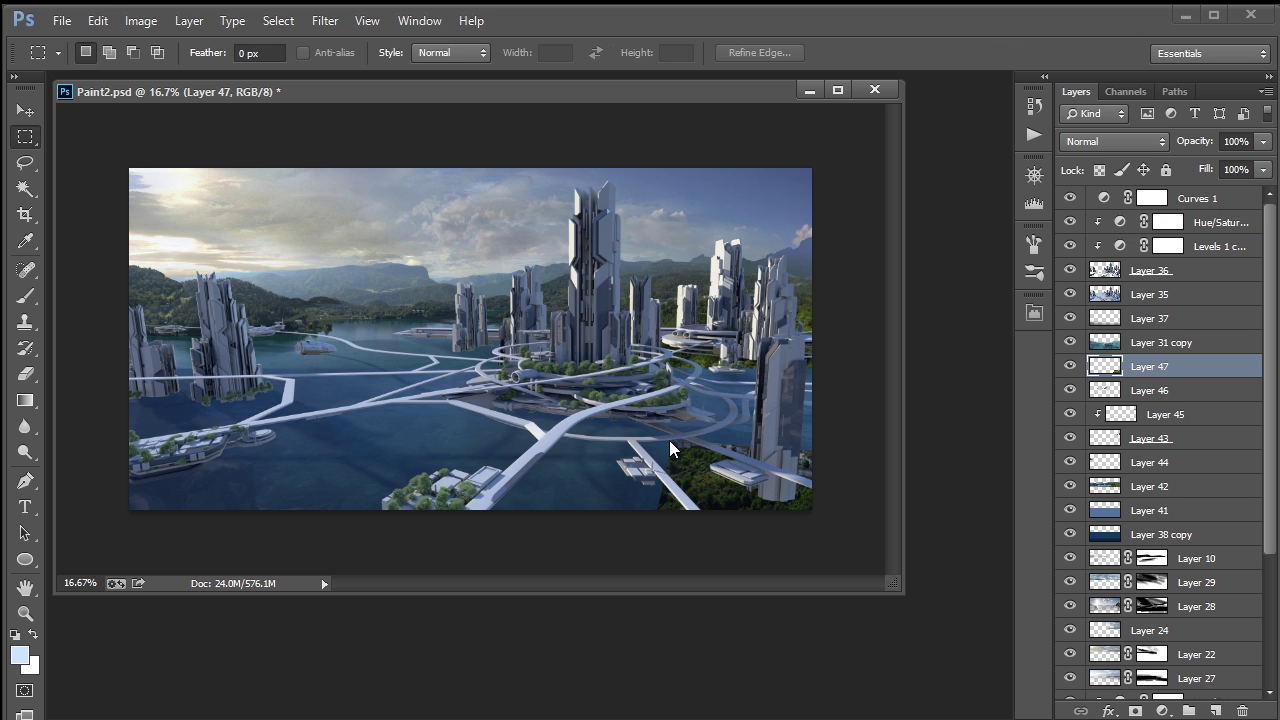
Step: Erase the hard edges of the Layer 47 forest with the 36 px eraser to give it an irregular shoreline
key("e")
key("w")
key("e")
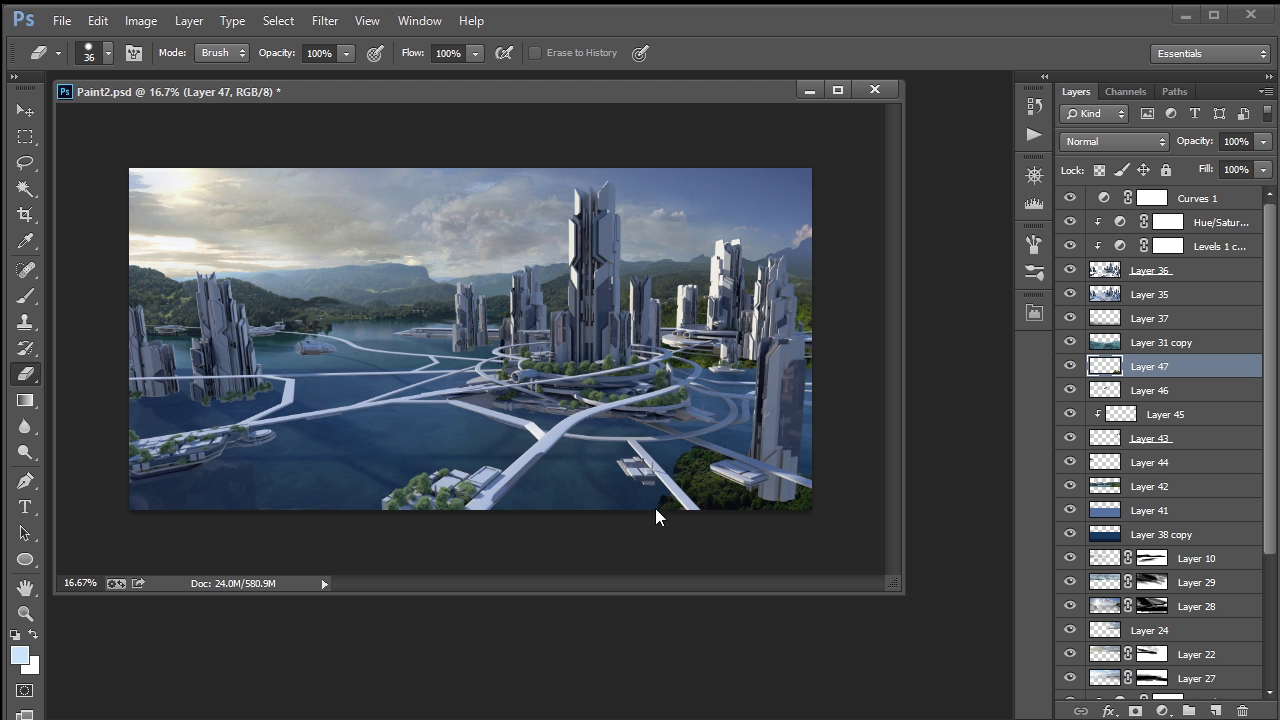
key("c")
mouse_move(723, 499)
left_mouse_down()
mouse_move(728, 509)
mouse_move(725, 498)
left_mouse_up()
key("Escape")
Step: Scale the Layer 47 forest down to about 85% and reposition it in the lower-right corner beside the walkway
key("v")
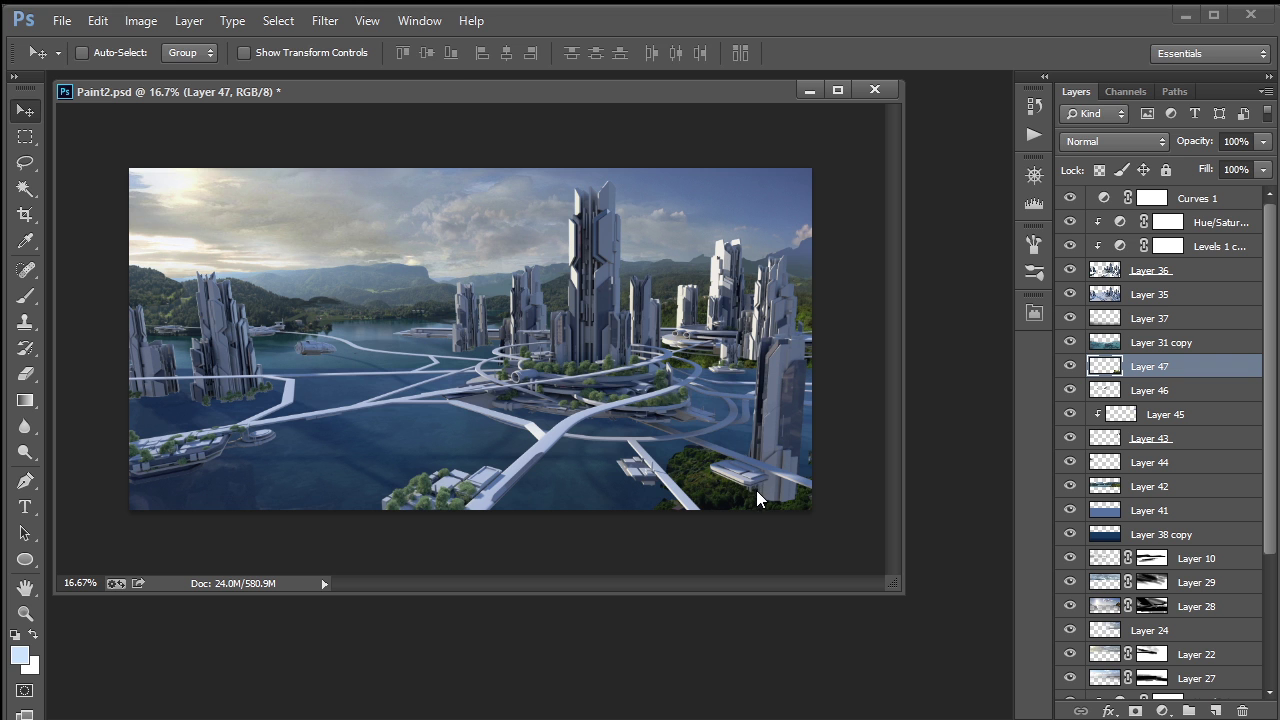
key("ctrl+t")
left_click_drag(645, 439, 667, 446)
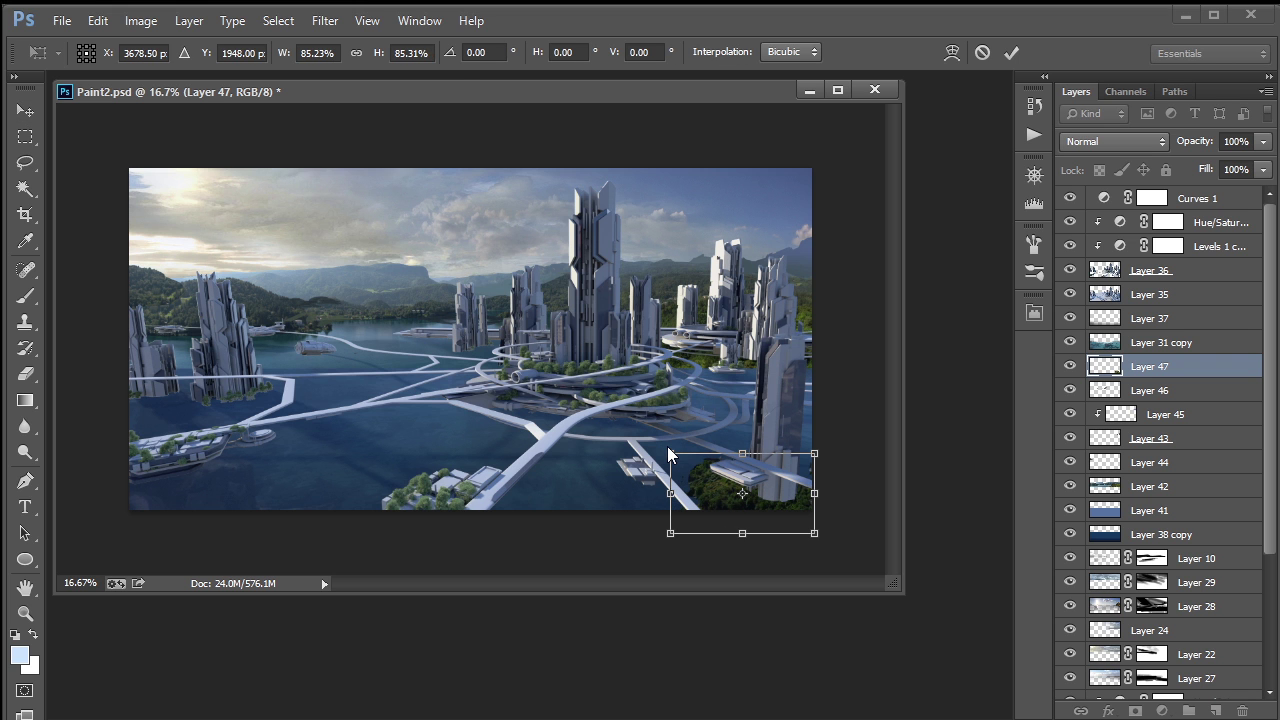
key("Return")
left_click_drag(707, 490, 699, 477)
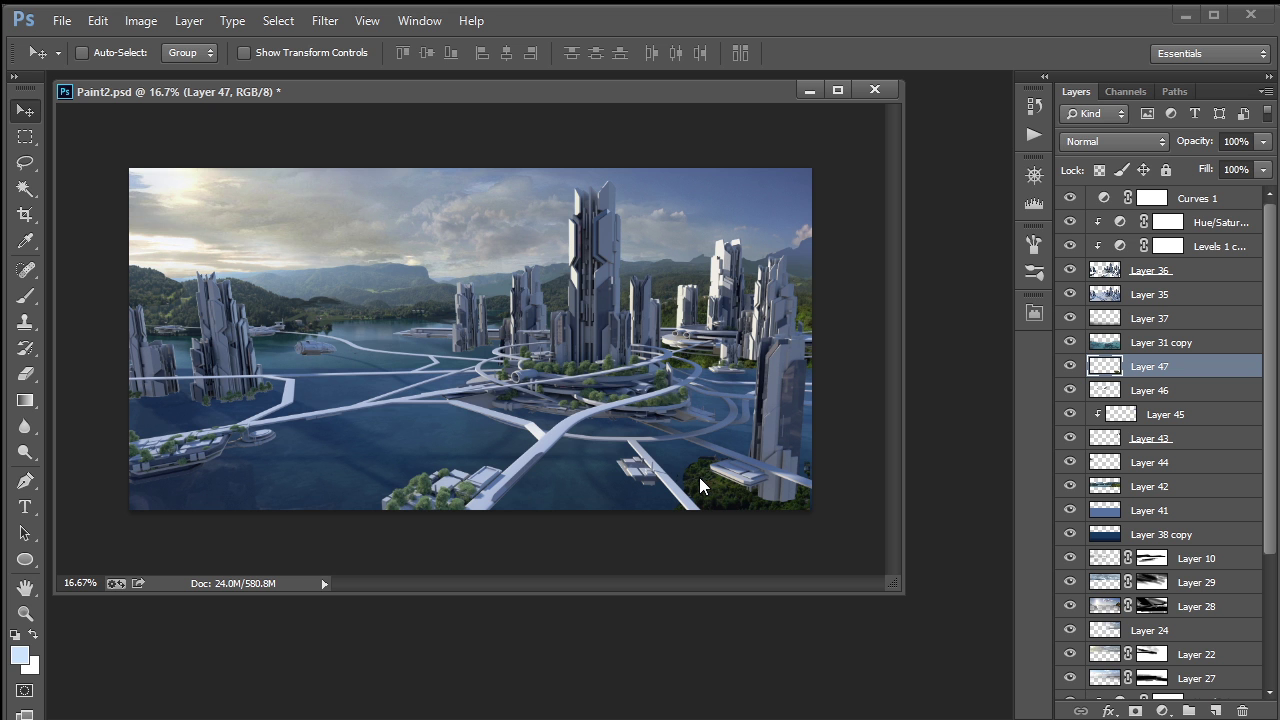
Step: Brighten the Layer 47 forest with Levels, setting the white input to 215 and the midtones to 1.12
key("ctrl+l")
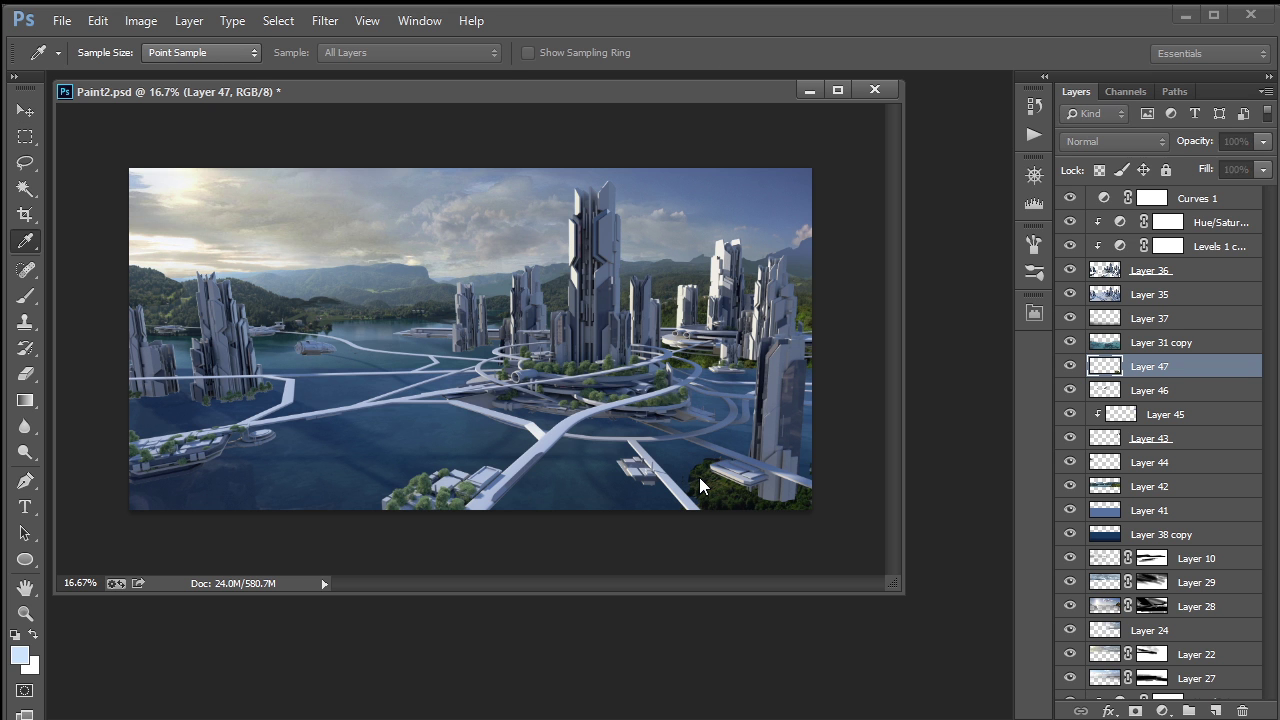
left_click_drag(1040, 116, 821, 339)
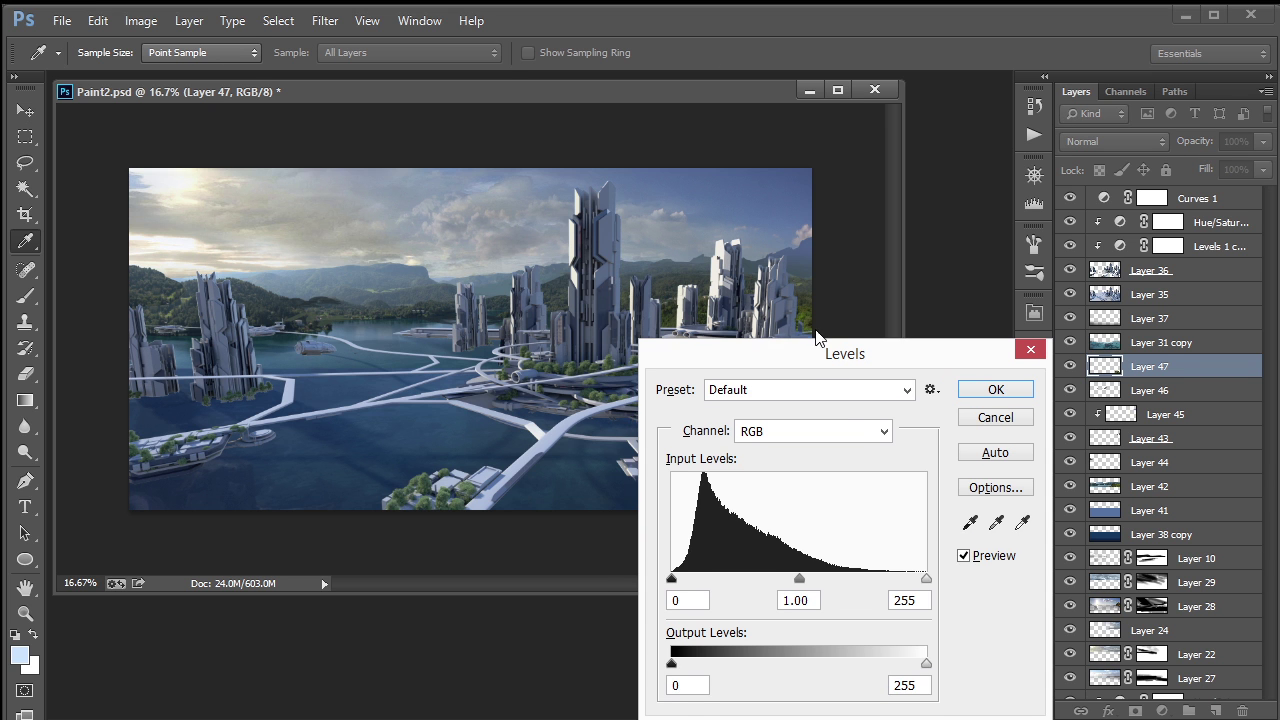
left_click_drag(900, 362, 441, 359)
left_click_drag(464, 569, 425, 570)
mouse_move(321, 571)
left_mouse_down()
mouse_move(283, 571)
mouse_move(310, 570)
left_mouse_up()
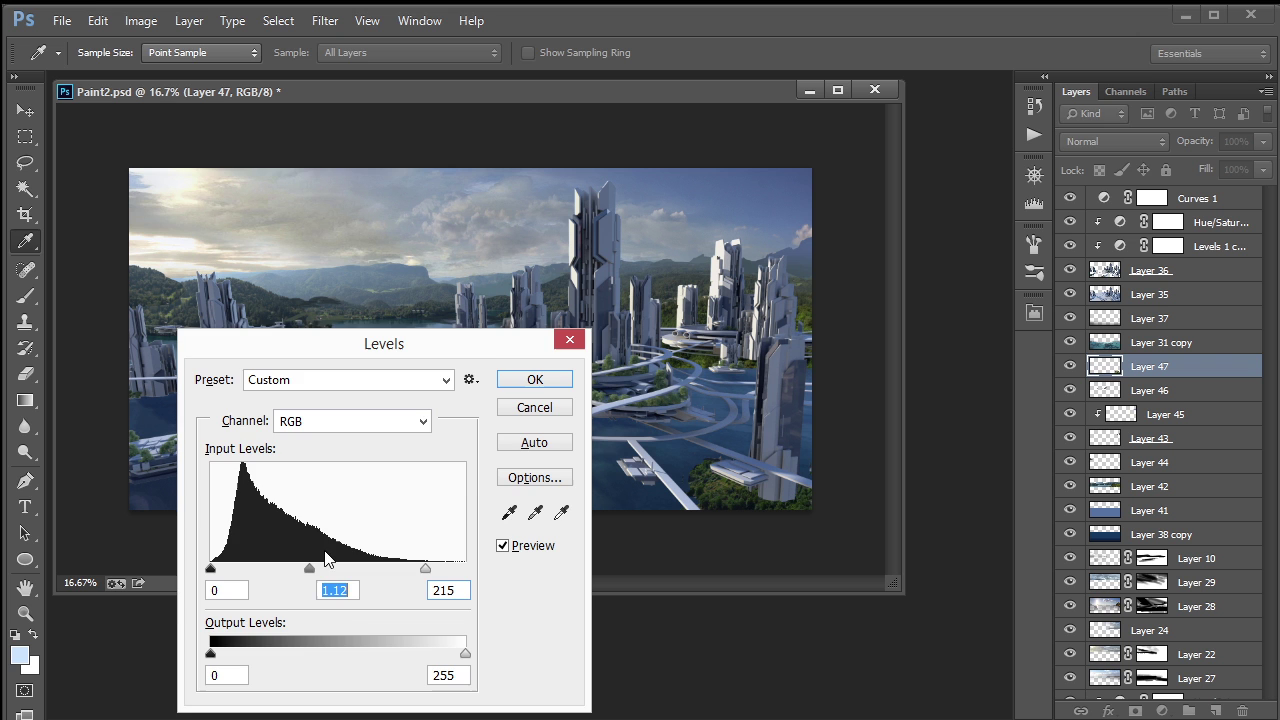
left_click(535, 379)
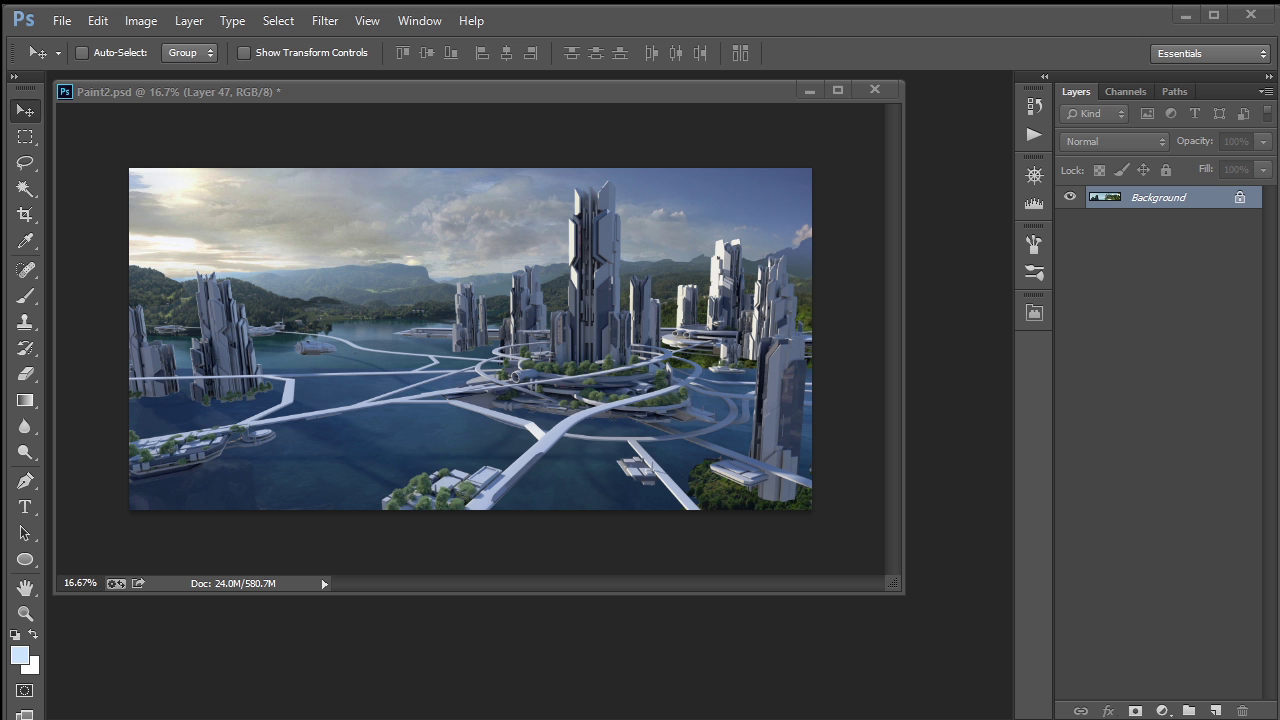
Step: Copy the second tree photo into the painting as a new layer and move it directly below Curves 1
key("m")
key("ctrl+a")
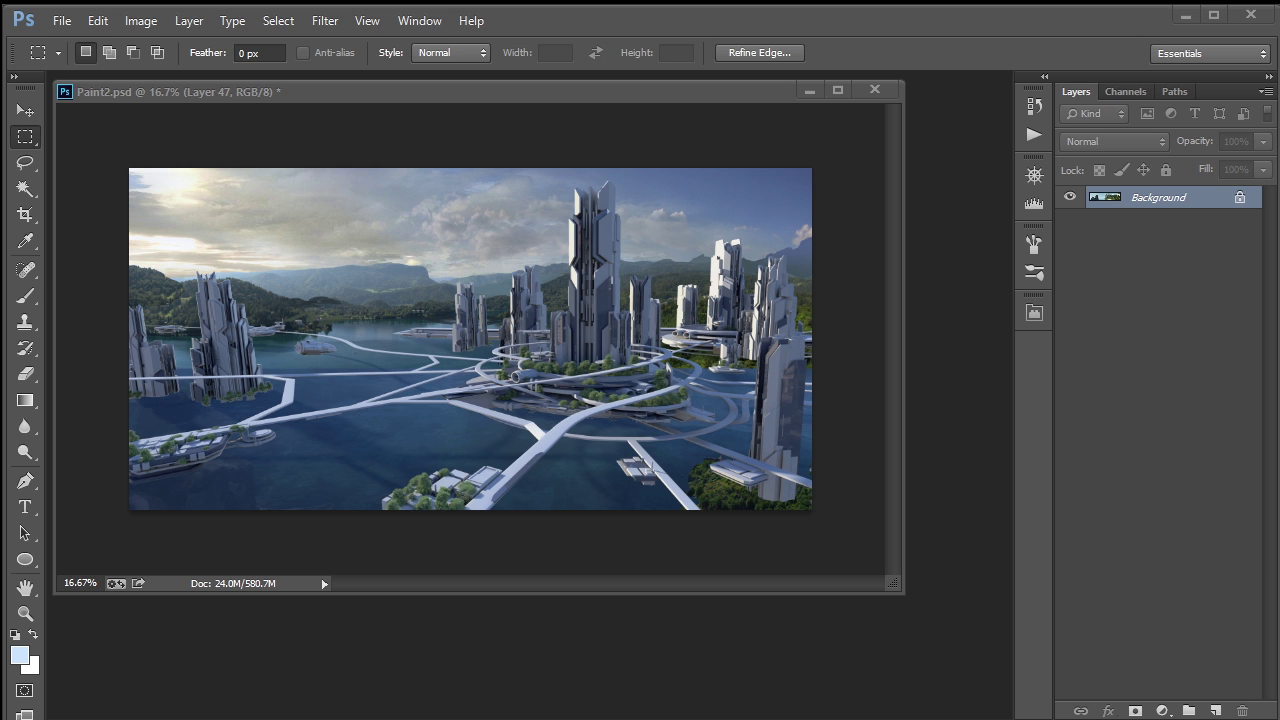
left_click(431, 370)
key("ctrl+v")
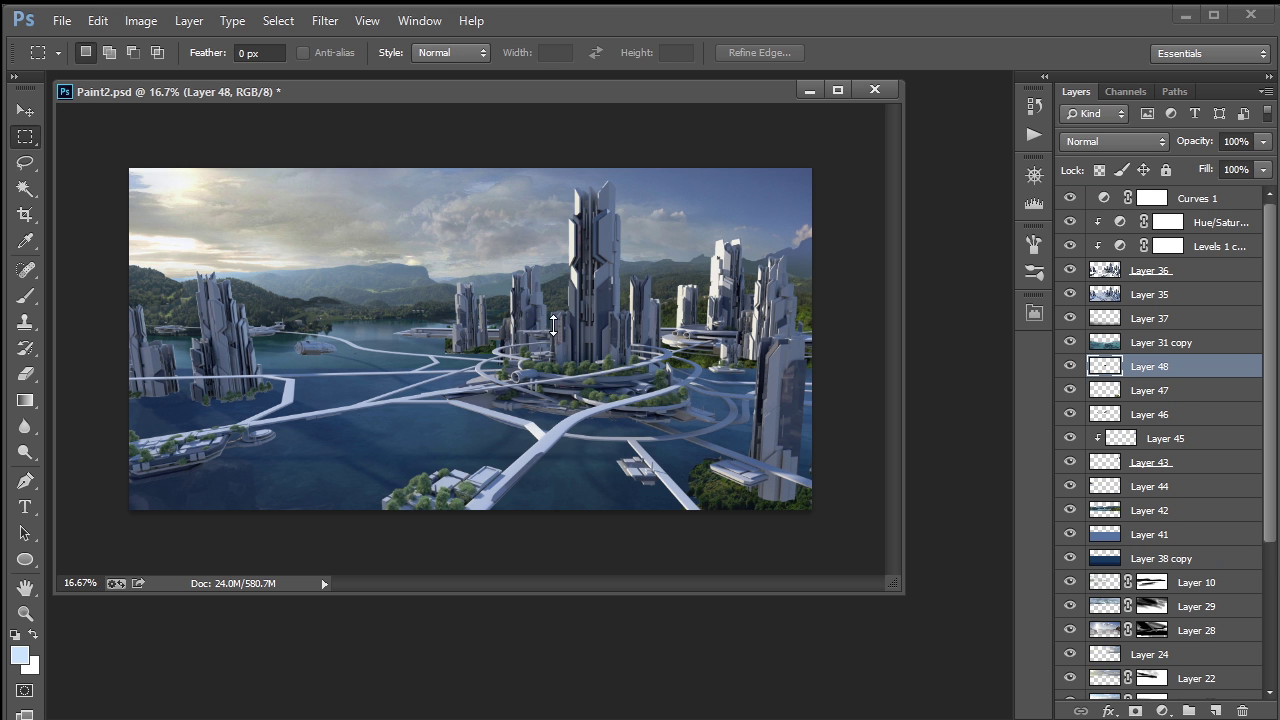
left_click_drag(1097, 366, 1117, 205)
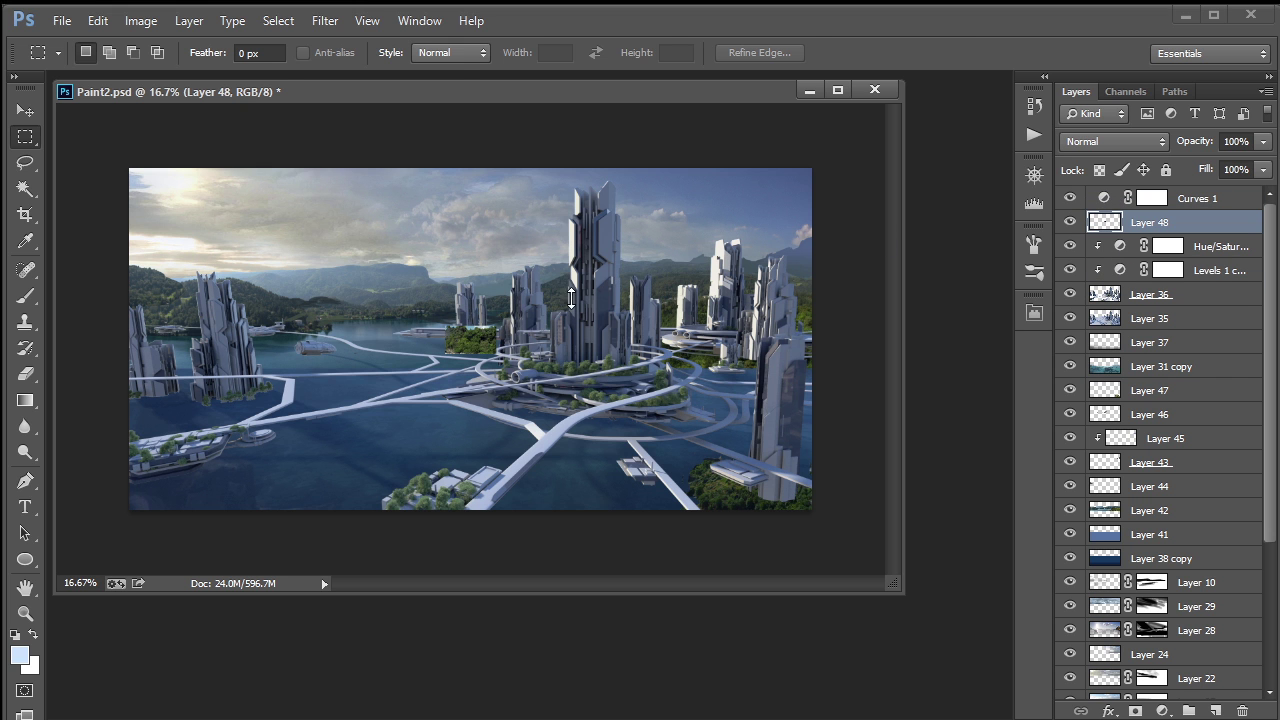
Step: Move the pasted tree patch onto the central island at the foot of the tallest tower
key("ctrl+t")
left_click_drag(466, 333, 559, 358)
key("Return")
key("m")
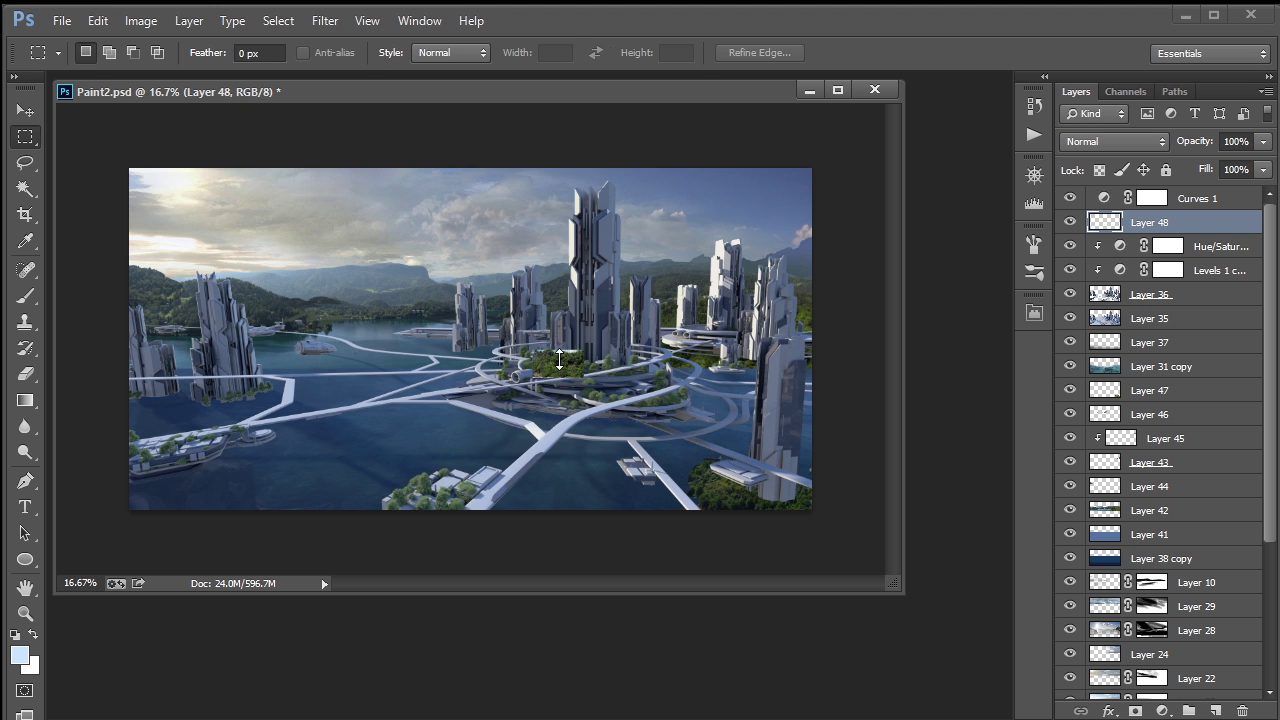
Step: Try different blending modes on the Layer 48 tree patch and settle on Screen
key("ctrl+plus")
key("ctrl+plus")
key("ctrl+plus")
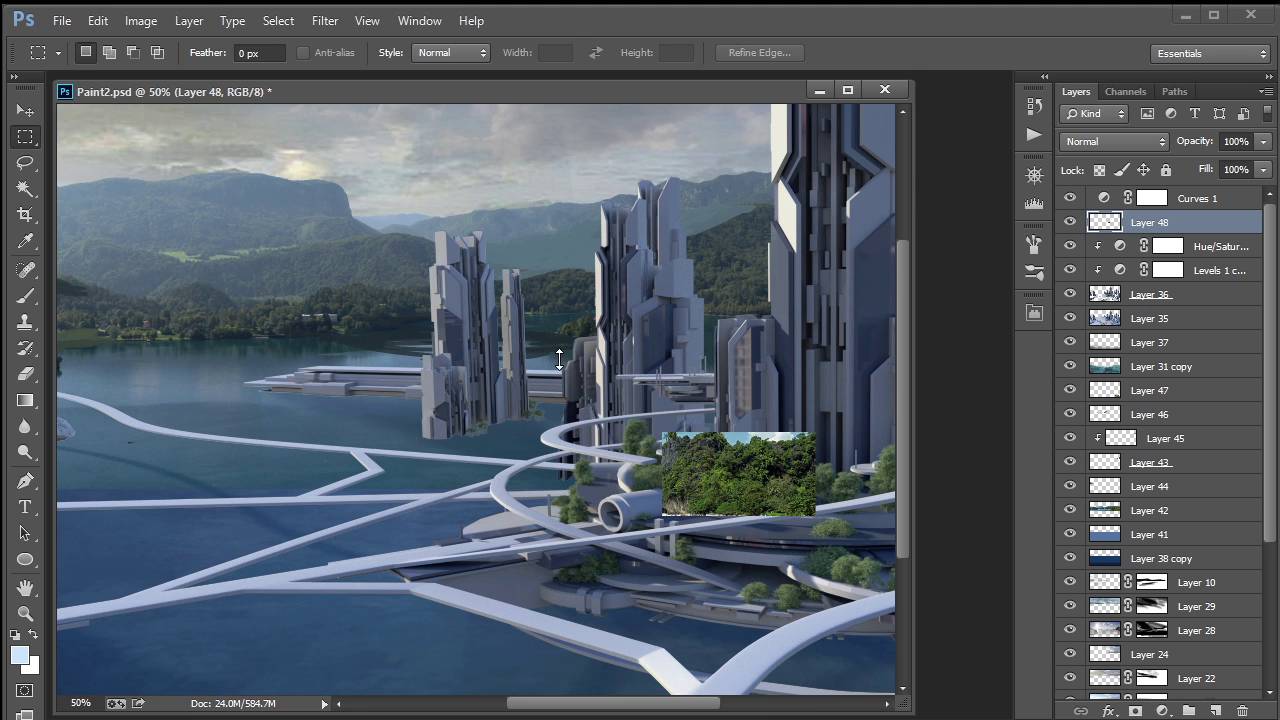
key("space")
left_click_drag(759, 506, 673, 448)
key("c")
key("v")
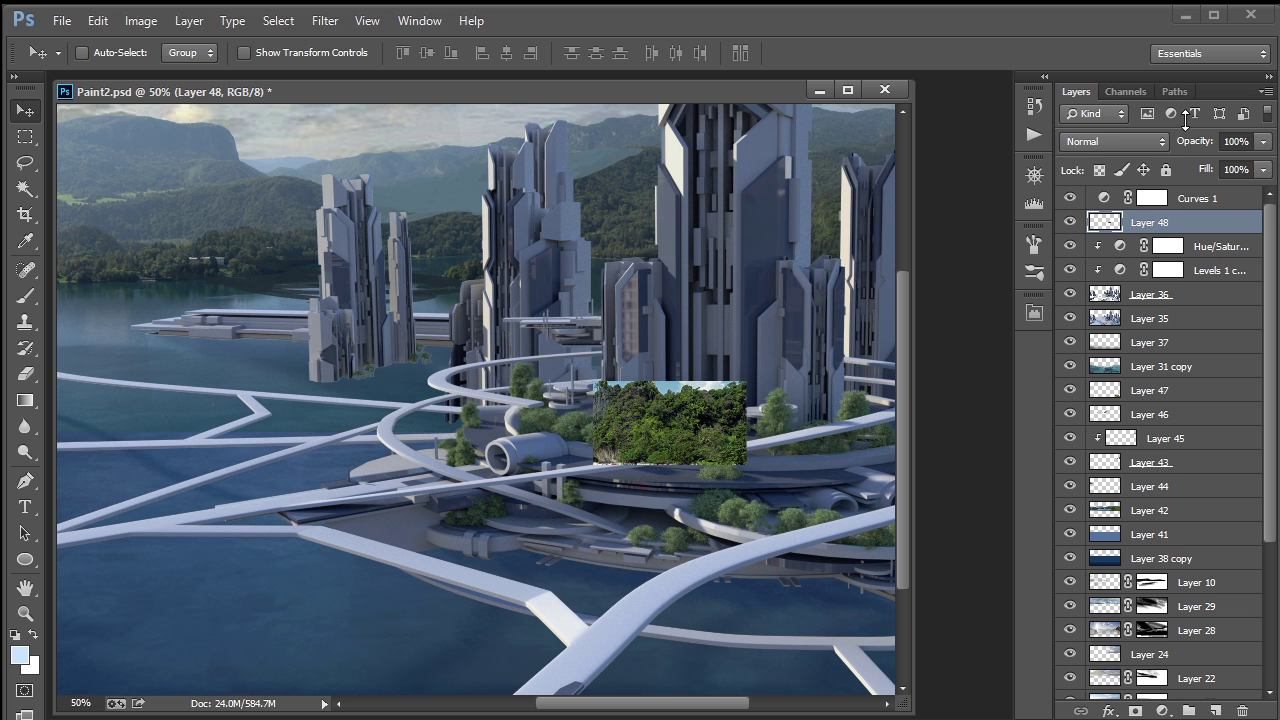
left_click(1120, 141)
left_click(1108, 207)
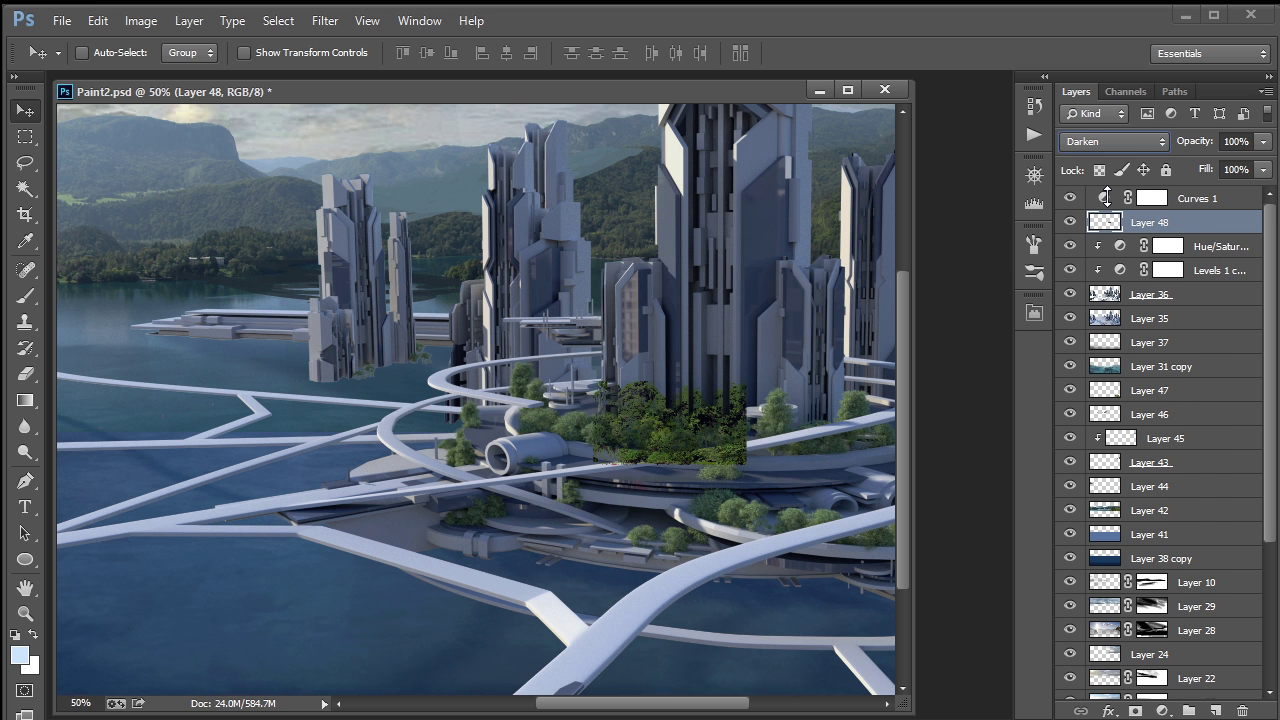
key("Down")
key("Down")
key("Down")
key("Down")
key("Down")
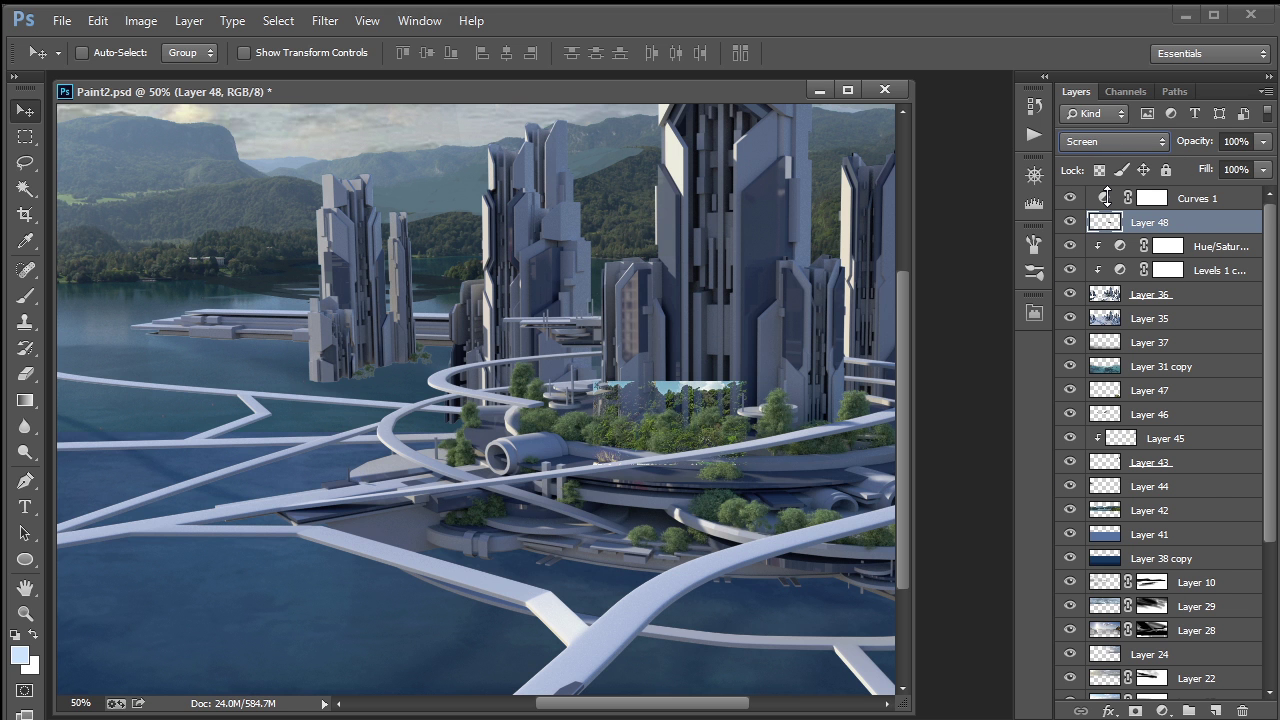
key("Down")
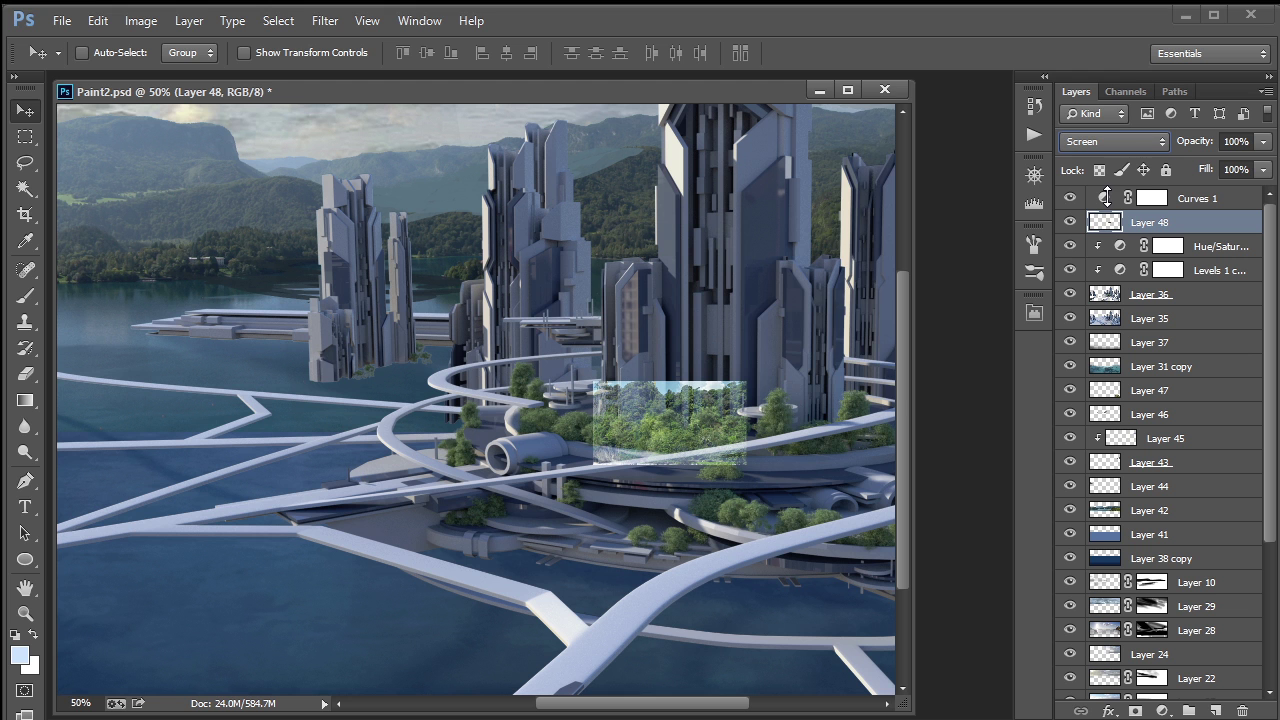
Step: Erase the rectangular edges of the tree patch with a soft 129 px eraser and nudge the foliage into place at the tower's base
right_click(796, 400)
left_click(692, 436)
key("e")
right_click(773, 434)
mouse_move(613, 389)
left_mouse_down()
mouse_move(654, 347)
mouse_move(620, 374)
mouse_move(710, 370)
mouse_move(752, 390)
mouse_move(731, 369)
mouse_move(760, 408)
left_mouse_up()
mouse_move(591, 383)
left_mouse_down()
mouse_move(577, 464)
mouse_move(595, 406)
mouse_move(644, 388)
mouse_move(628, 453)
mouse_move(605, 463)
mouse_move(653, 481)
mouse_move(735, 474)
left_mouse_up()
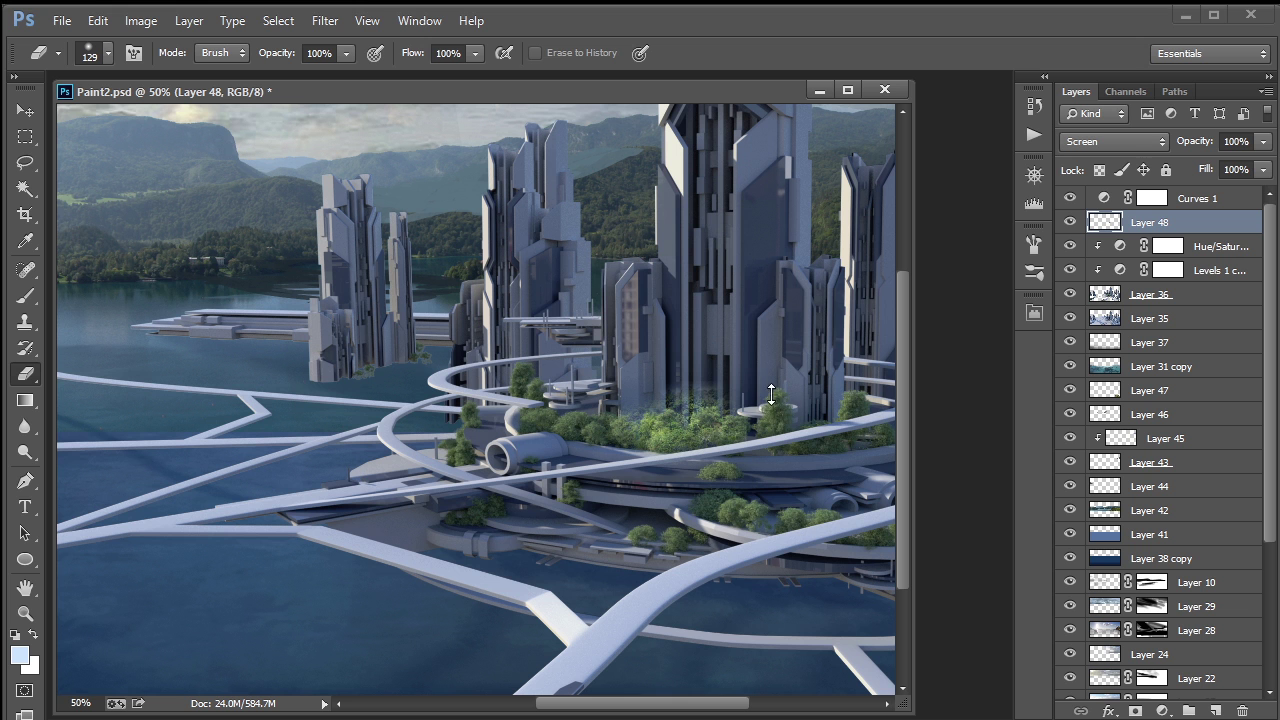
key("v")
mouse_move(715, 426)
left_mouse_down()
mouse_move(695, 432)
mouse_move(690, 540)
mouse_move(731, 413)
left_mouse_up()
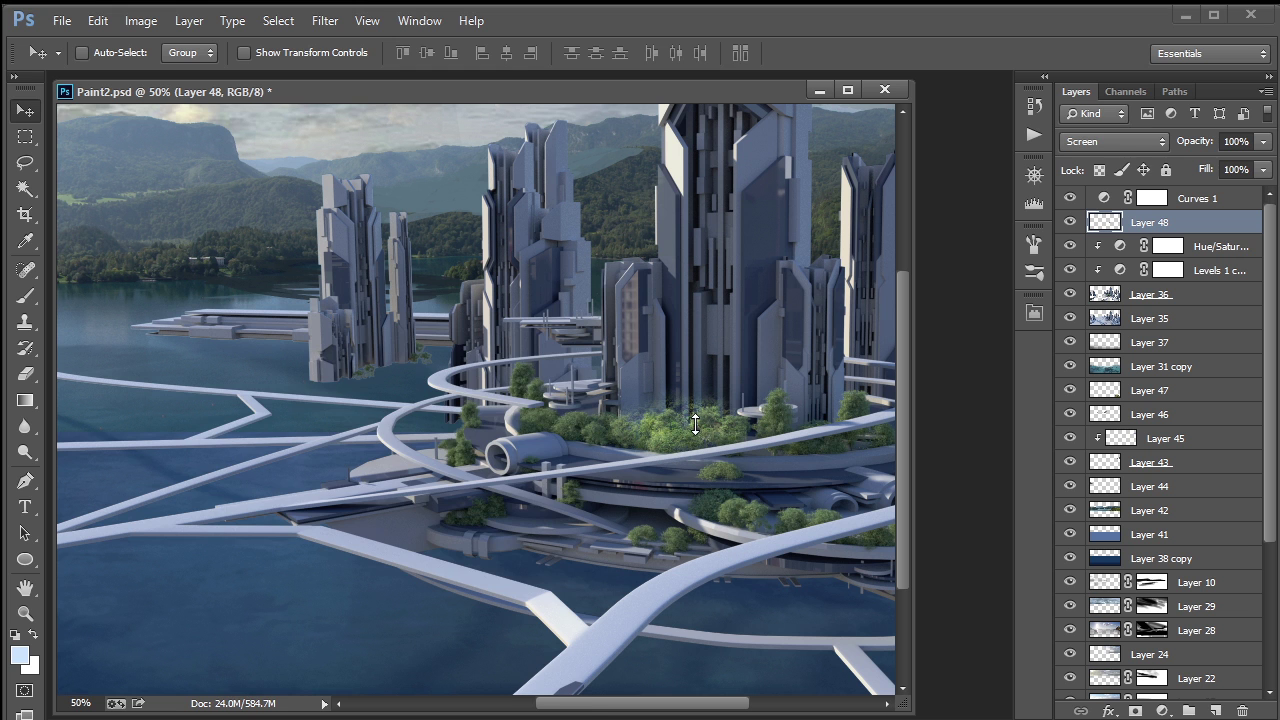
Step: Darken the tree patch on Layer 48 with Levels at midtones 0.58 and white input 210, comparing it hidden and shown
key("ctrl+l")
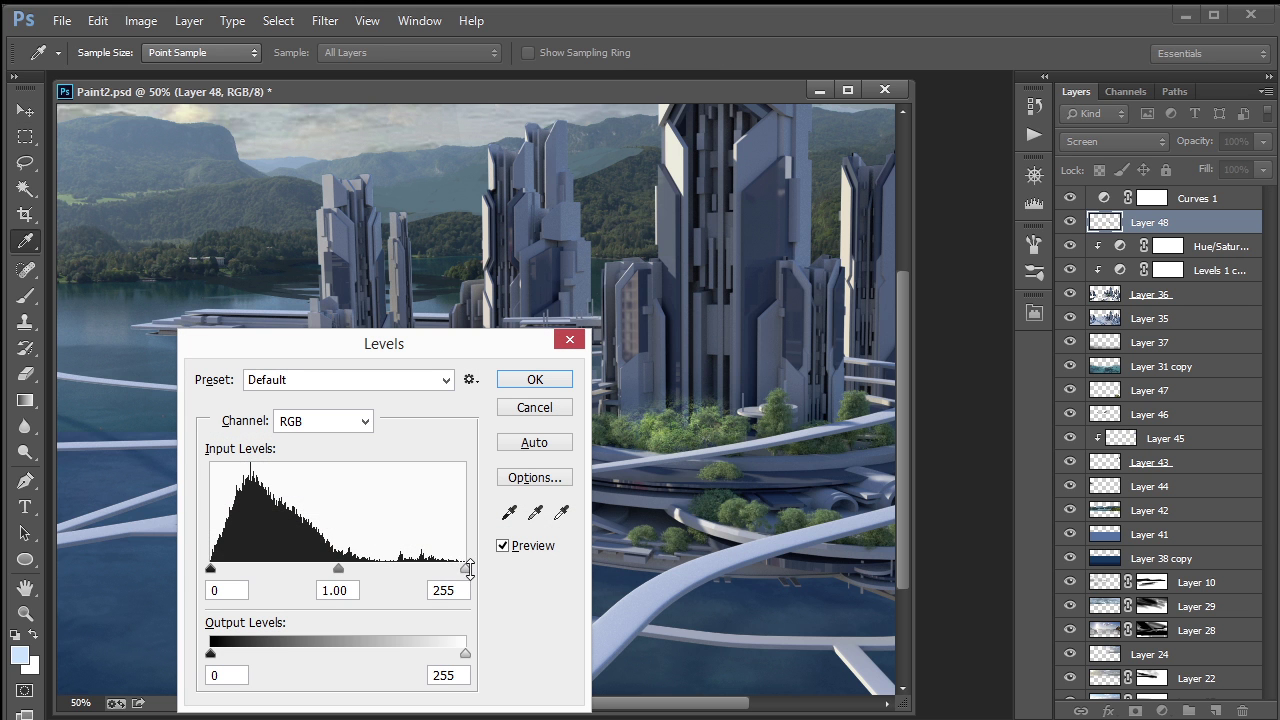
left_click_drag(465, 568, 420, 570)
left_click_drag(315, 570, 350, 570)
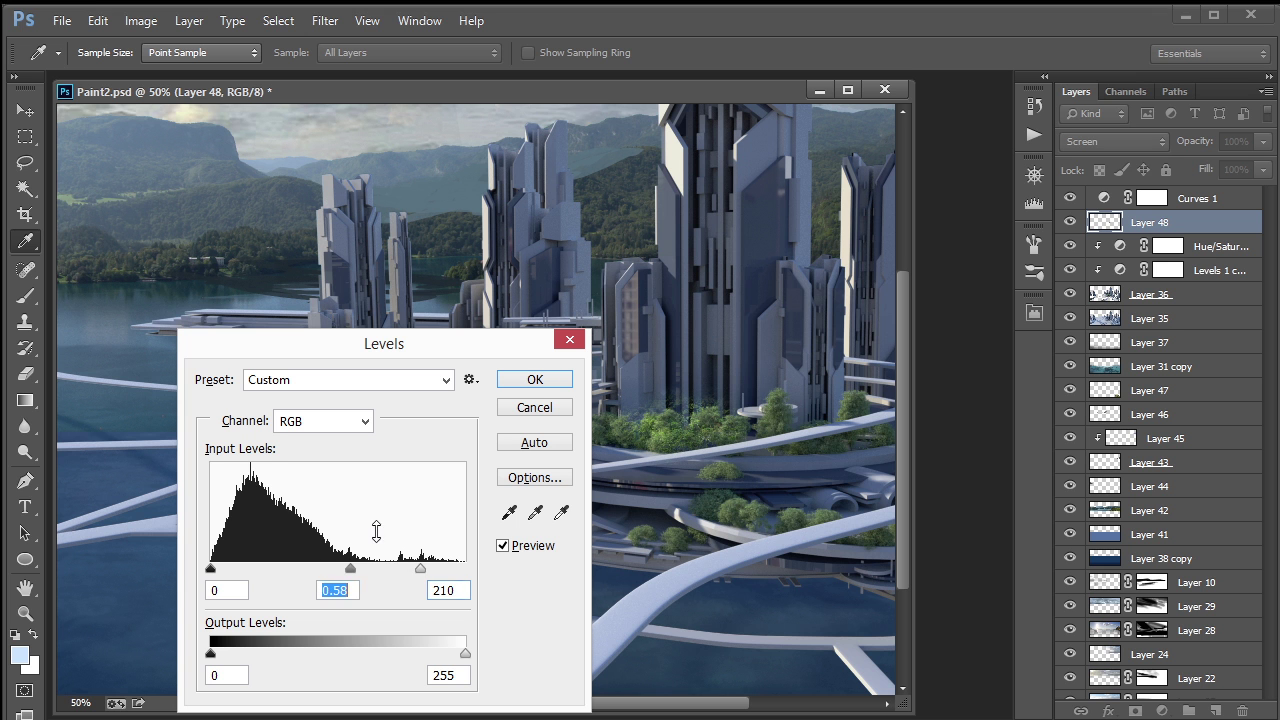
left_click(537, 380)
key("v")
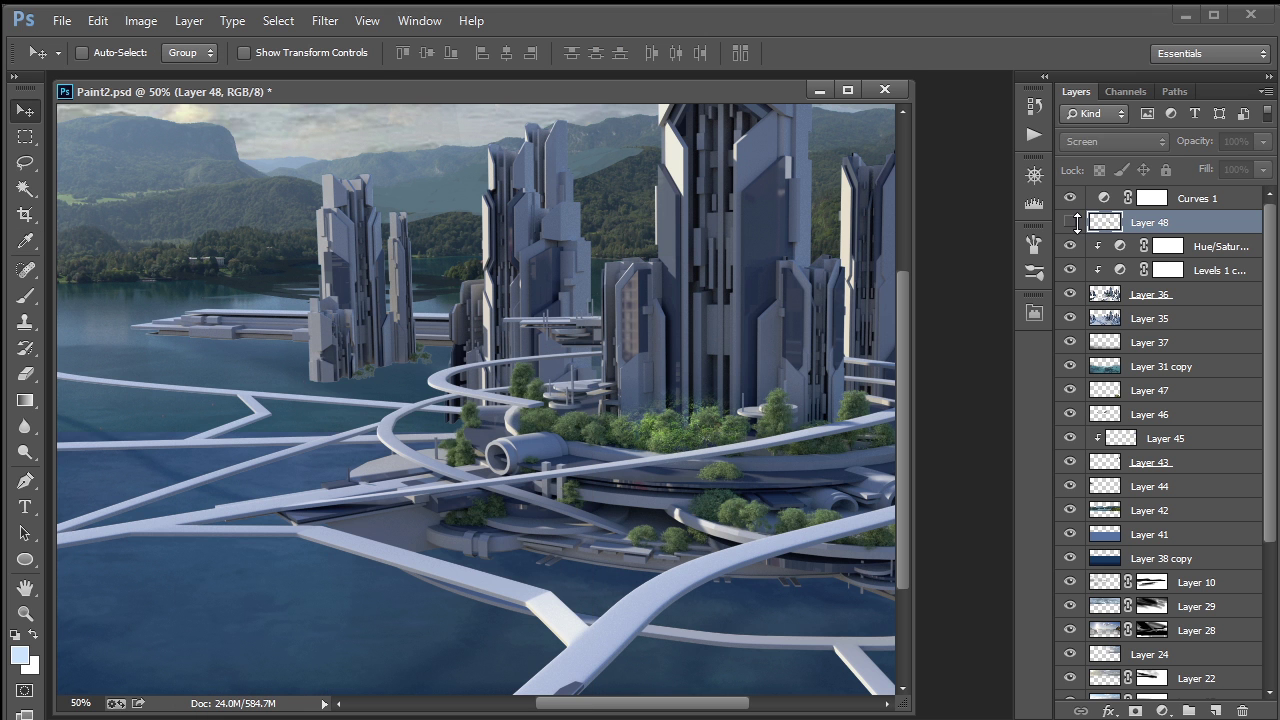
left_click(1071, 222)
left_click(1071, 222)
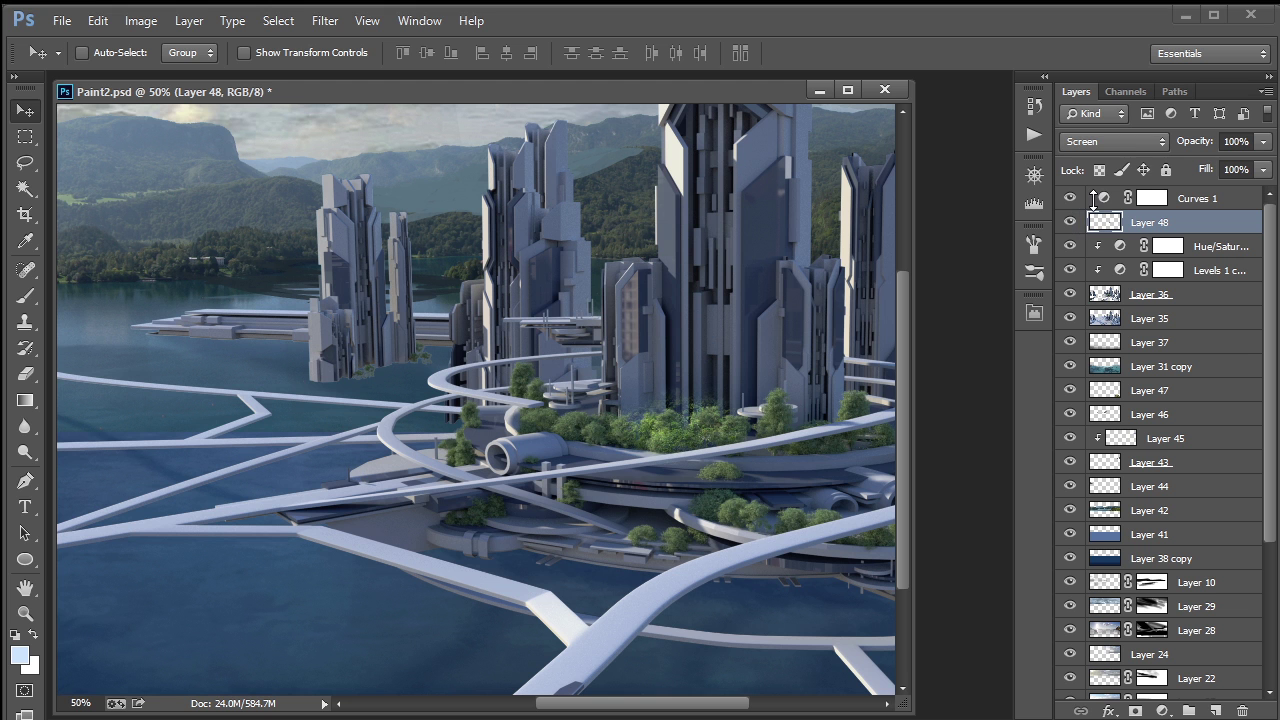
left_click(1071, 222)
left_click(1071, 222)
key("w")
left_click(686, 395)
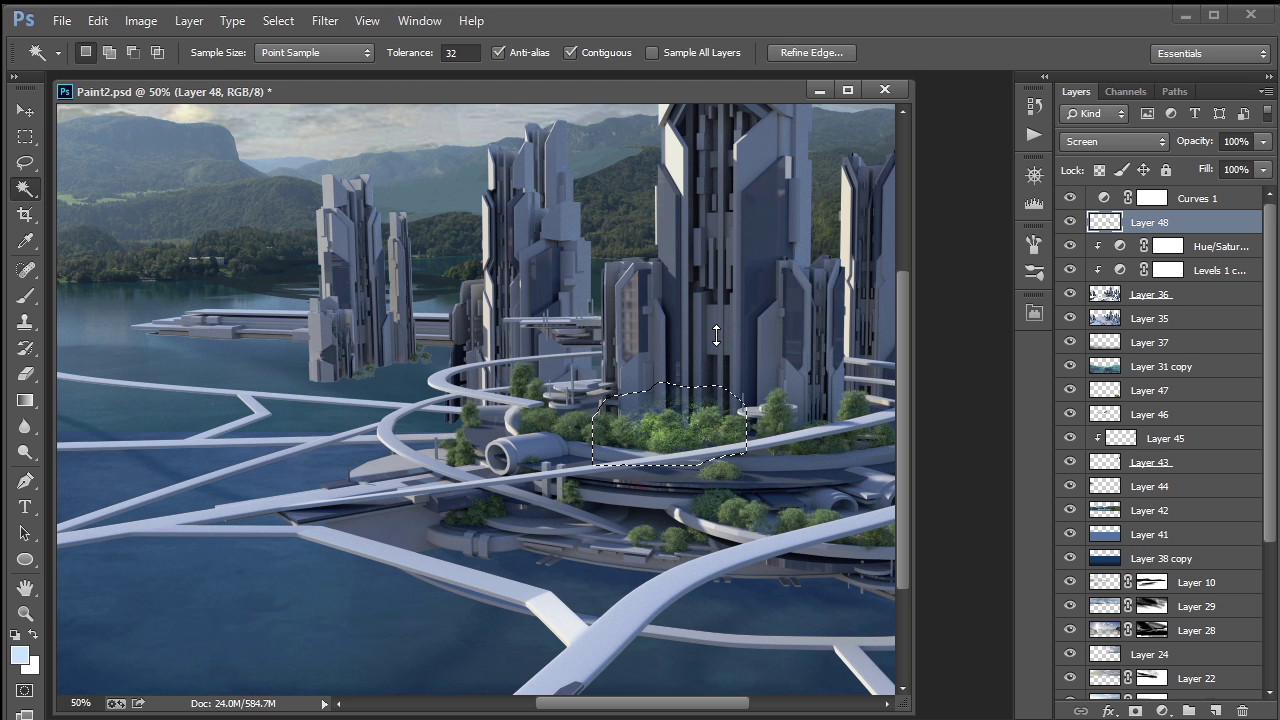
key("m")
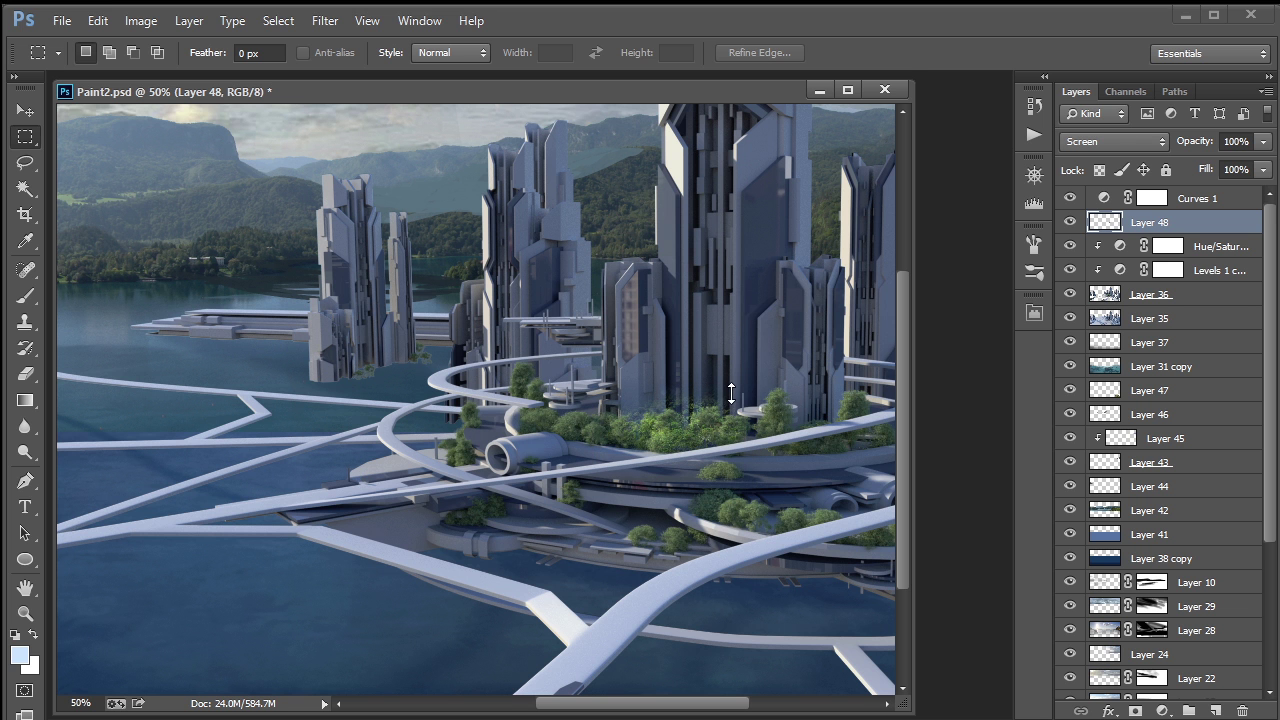
Step: Duplicate the tree patch, shift the copy left along the island's foliage, and distort its upper right corner slightly downward
key("ctrl+minus")
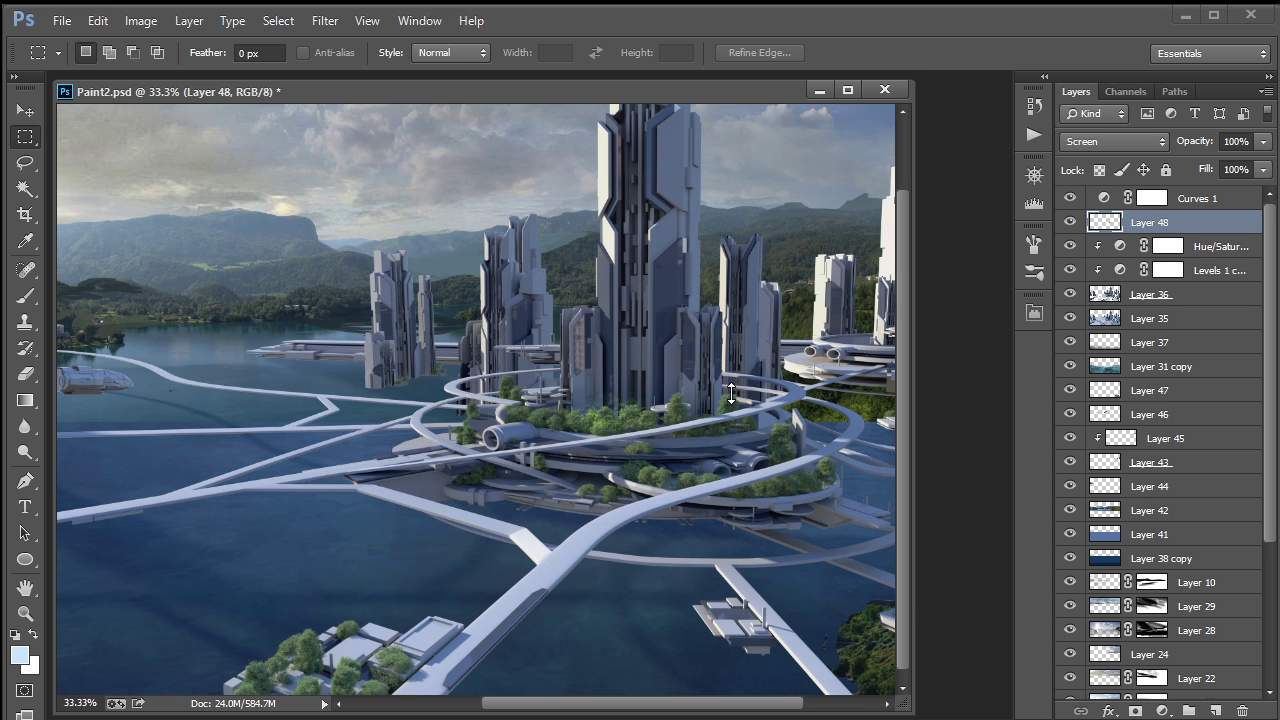
key("ctrl+minus")
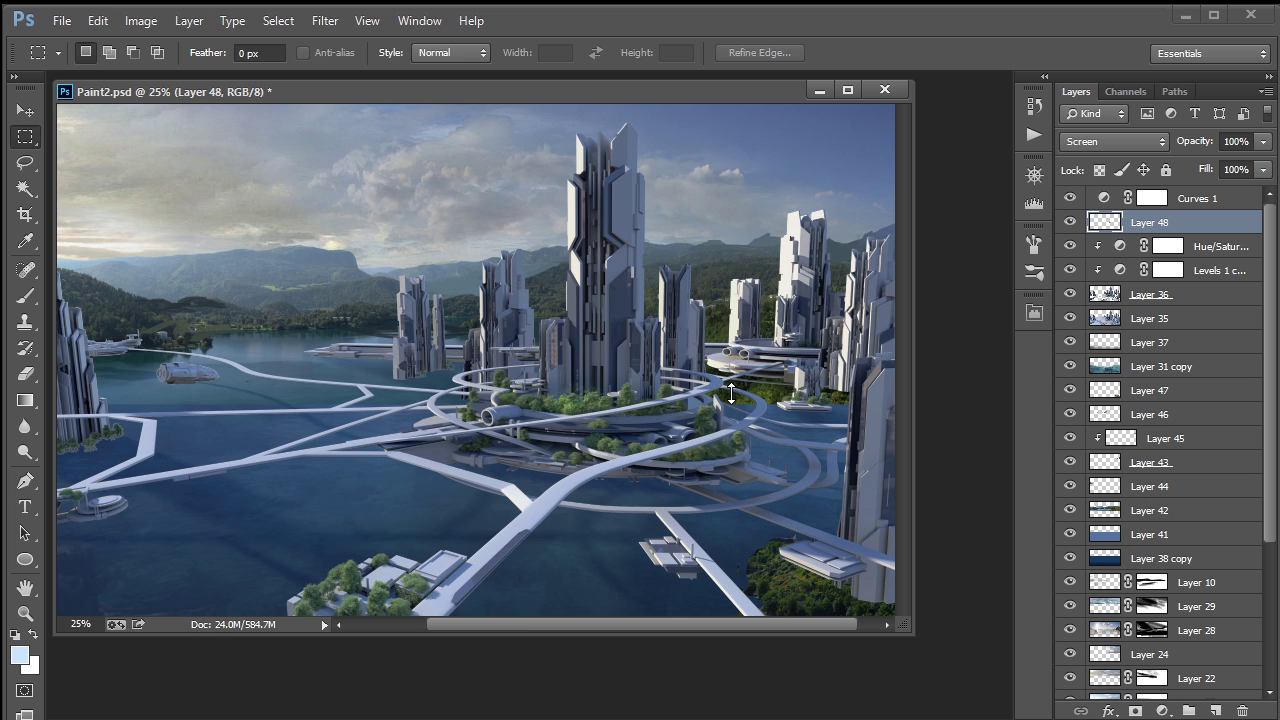
key("ctrl+plus")
key("ctrl+plus")
key("ctrl+plus")
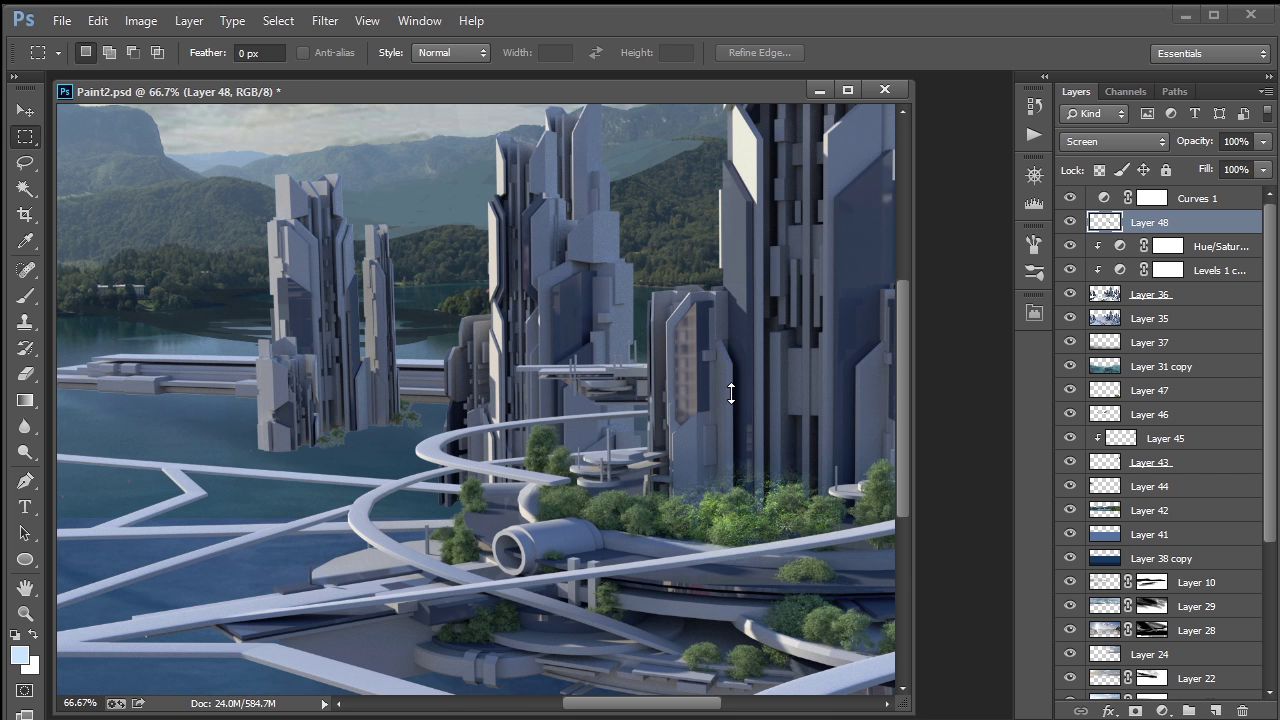
key("ctrl+j")
key("v")
left_click_drag(755, 522, 649, 502)
key("ctrl+t")
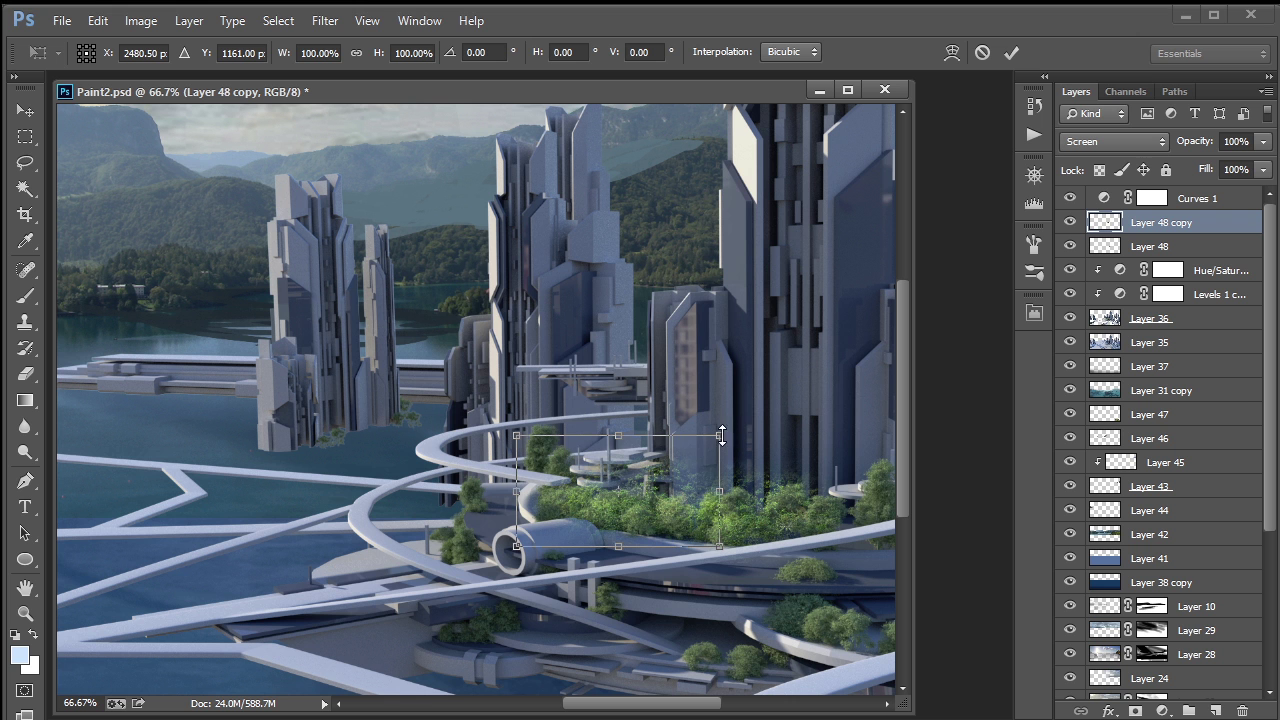
left_click_drag(718, 441, 716, 458)
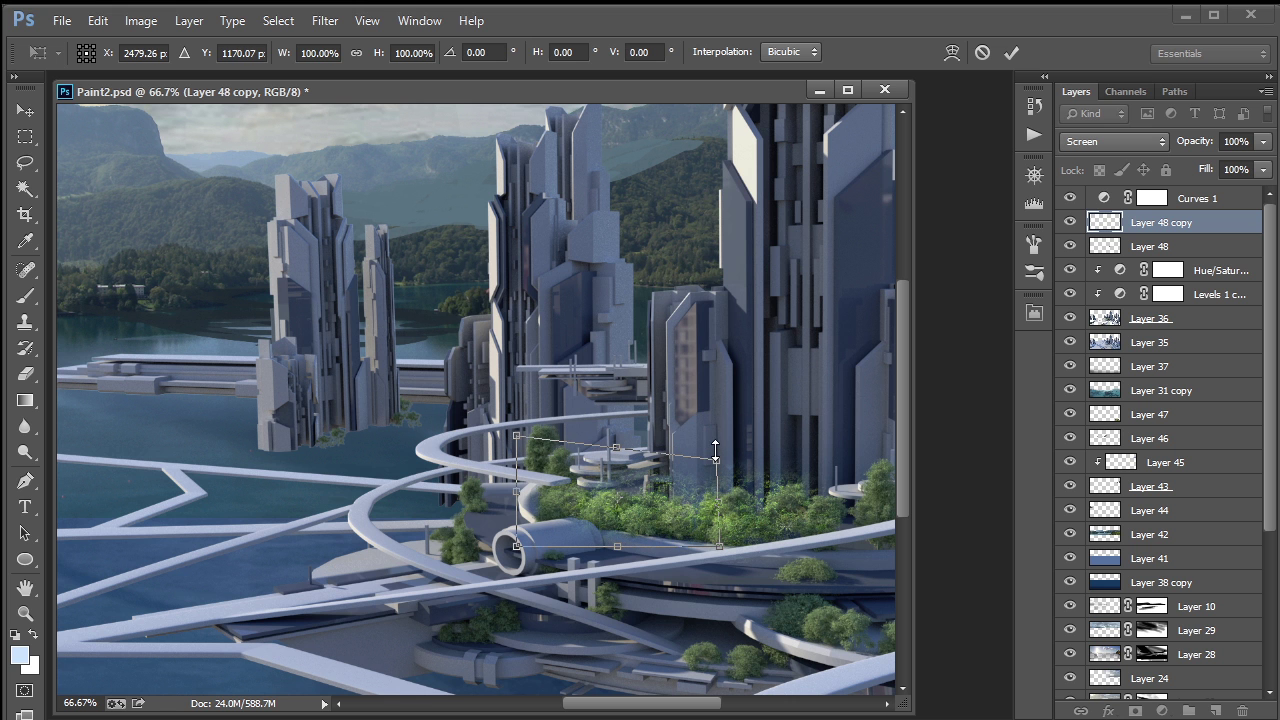
key("Return")
key("e")
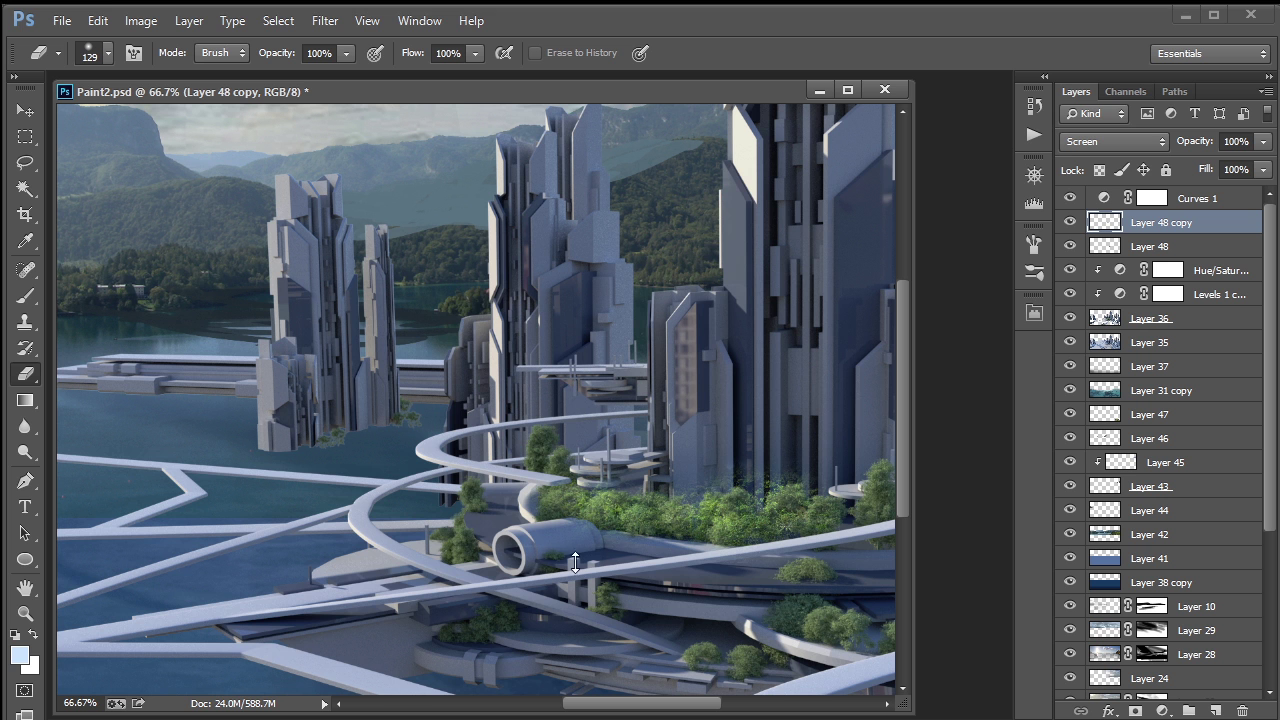
Step: Stamp the visible layers of Concrete.psd into a new layer and paste that concrete texture into Paint2.psd as a new layer
key("ctrl+minus")
key("ctrl+minus")
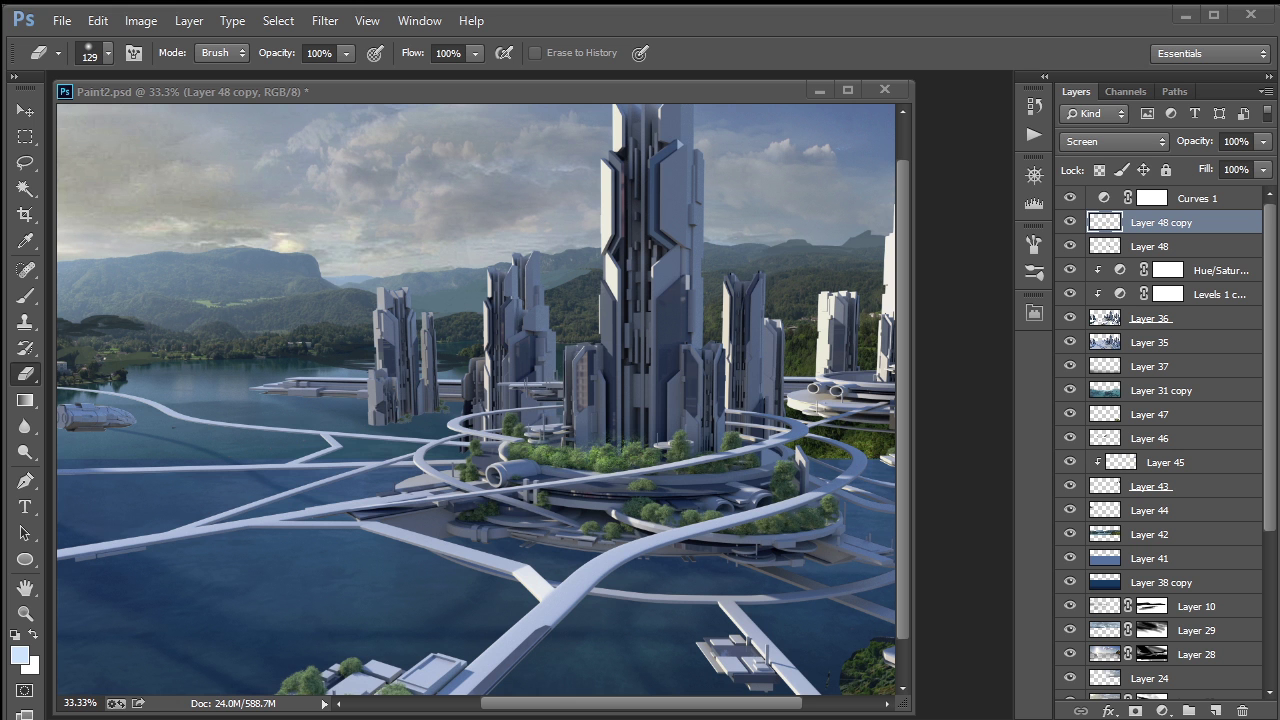
left_click_drag(1036, 373, 971, 409)
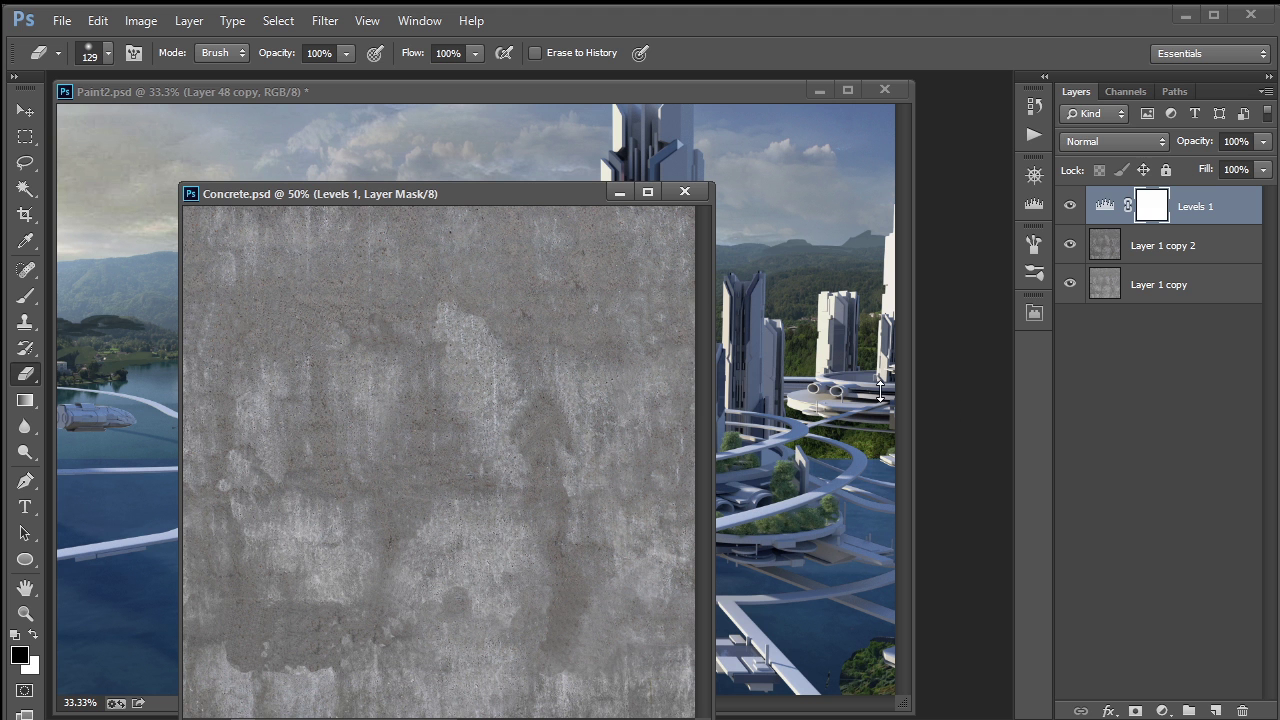
key("ctrl+alt+shift+e")
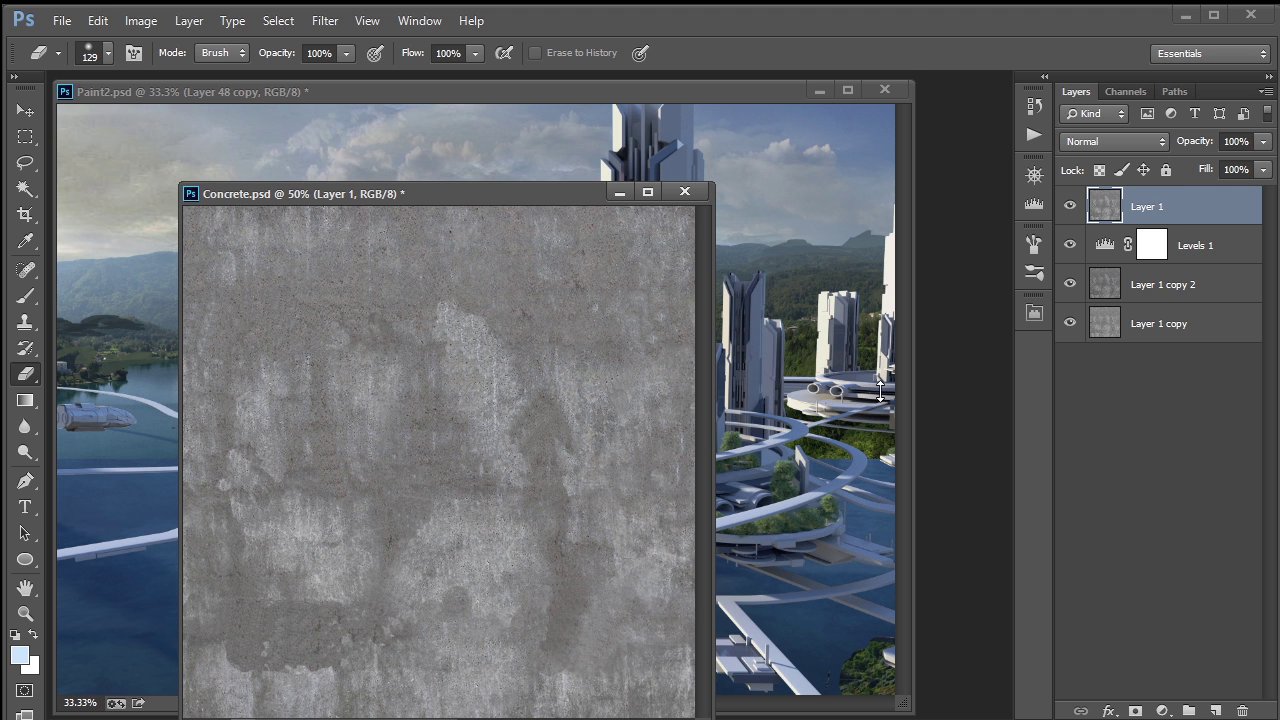
left_click(777, 395)
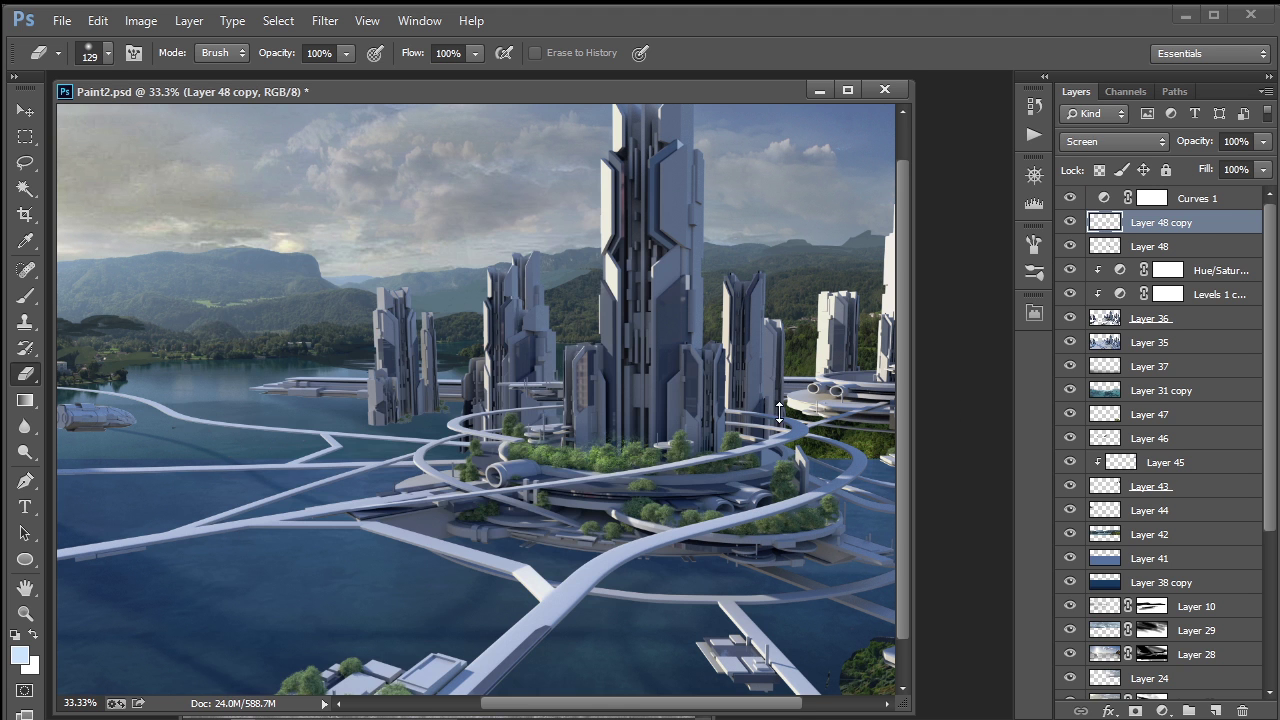
key("ctrl+v")
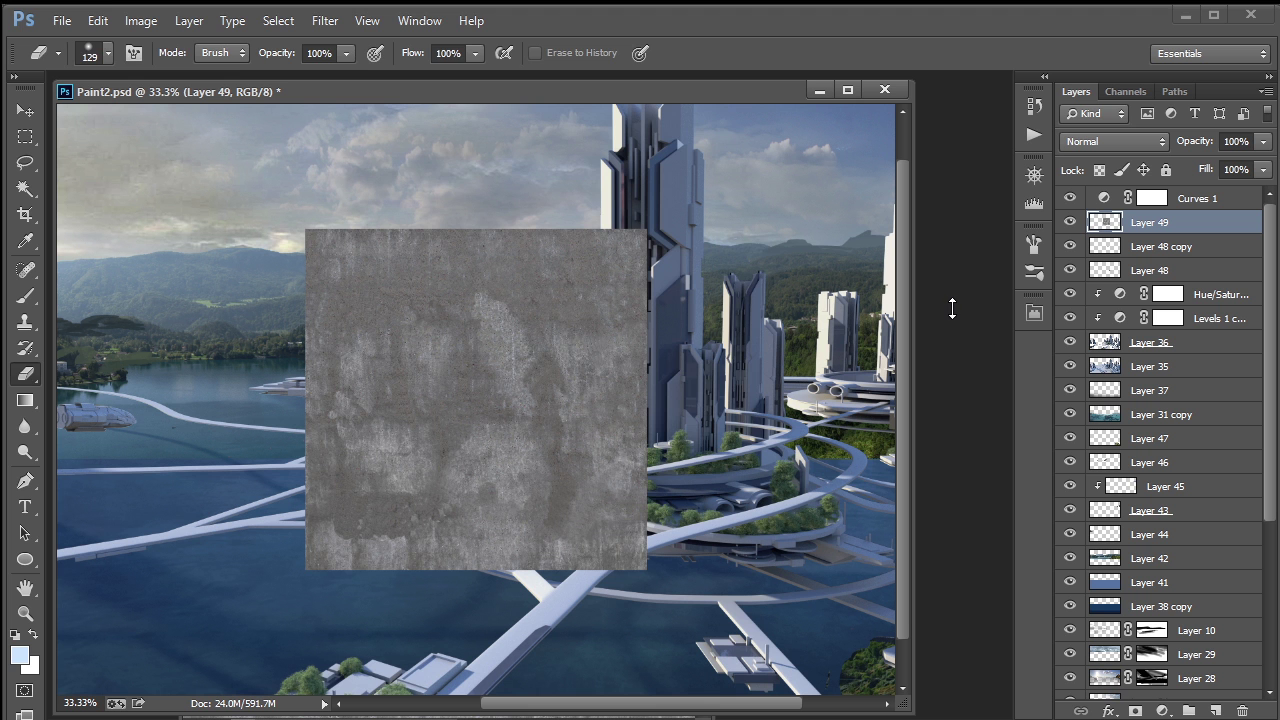
Step: Move the concrete texture over the tallest tower and set its blending mode to Overlay
key("v")
left_click_drag(567, 424, 700, 290)
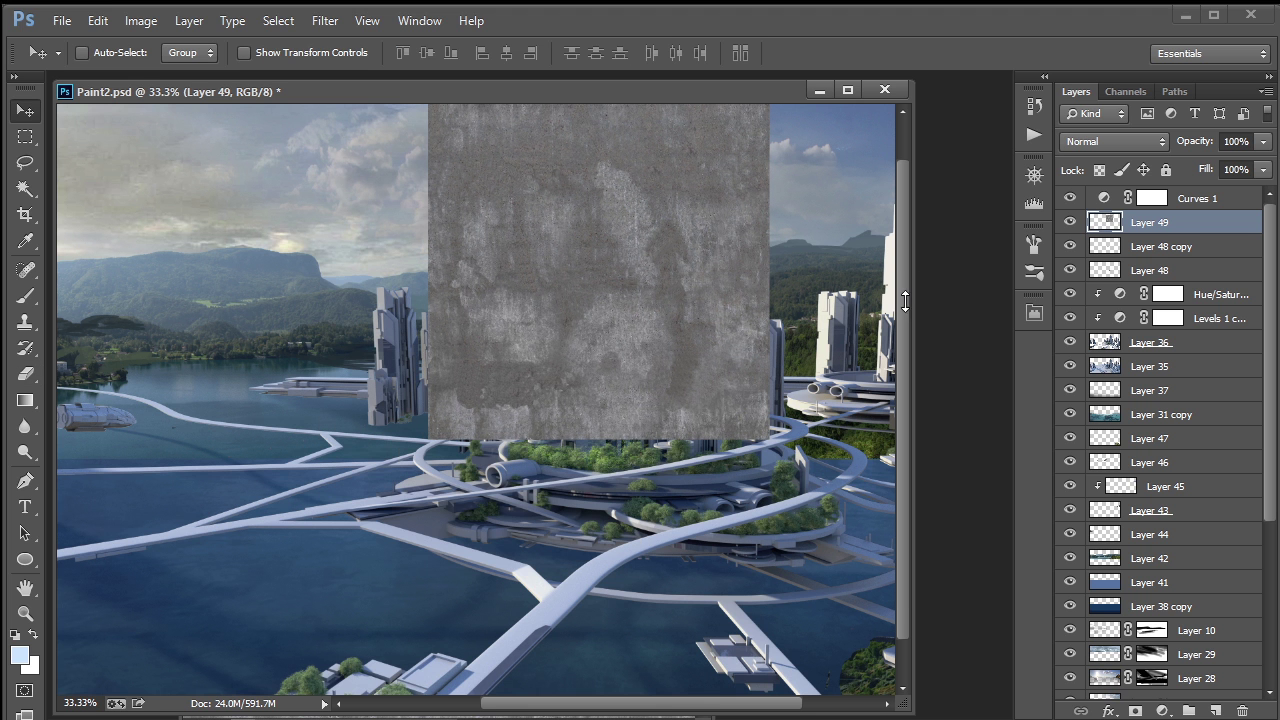
scroll(905, 302, "up", 1)
left_click(1112, 141)
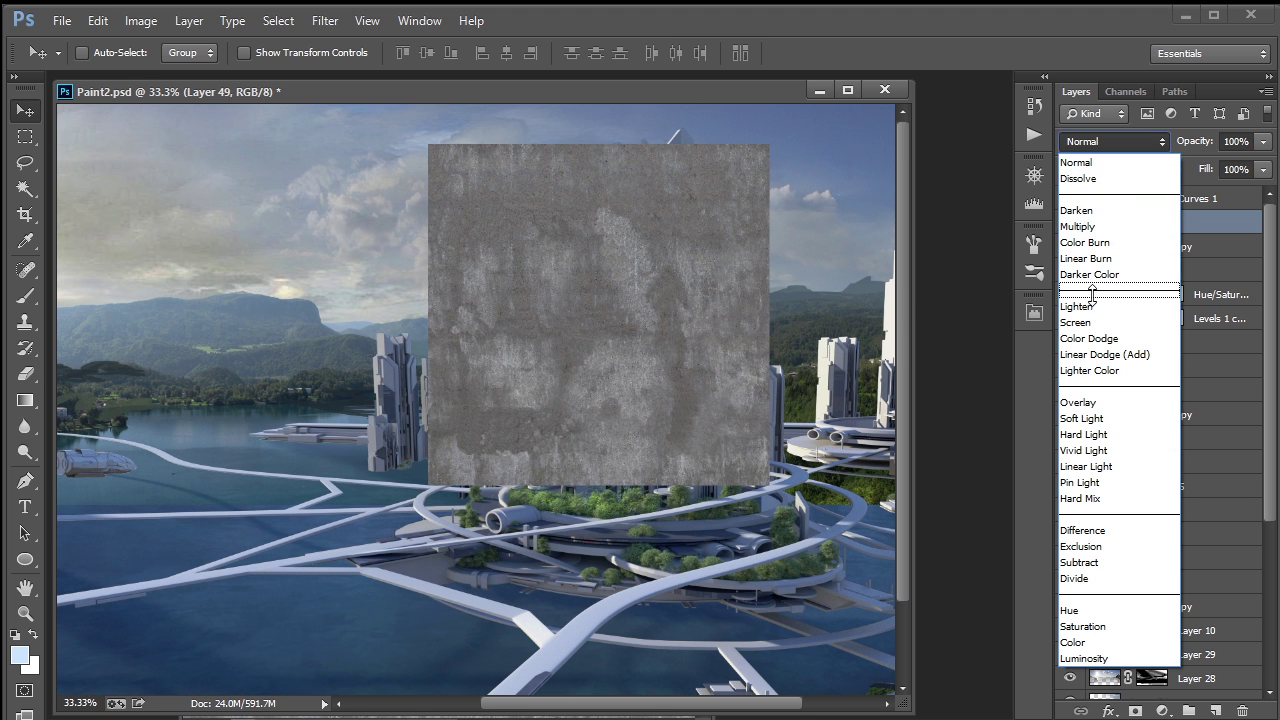
left_click(1086, 400)
Step: Narrow the concrete texture to 46.39% width and stretch it downward so it covers the tallest tower from tip to base
key("ctrl+t")
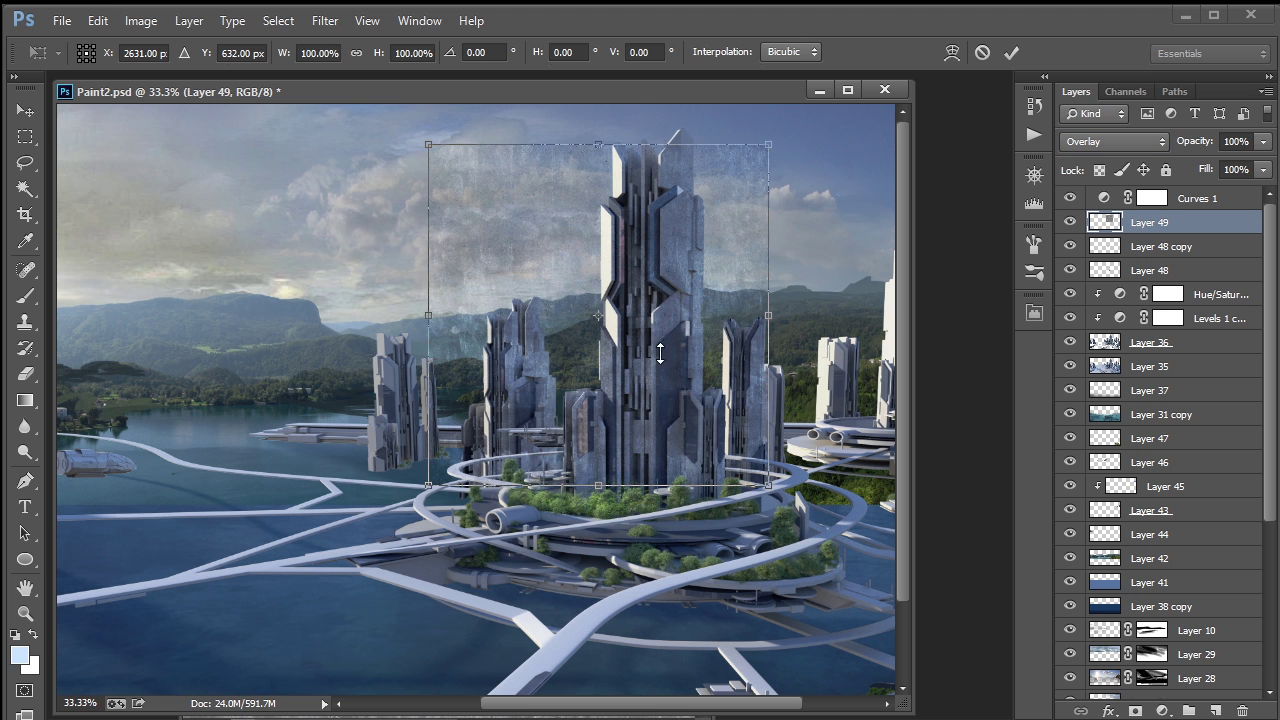
left_click_drag(425, 317, 615, 312)
left_click_drag(702, 302, 677, 282)
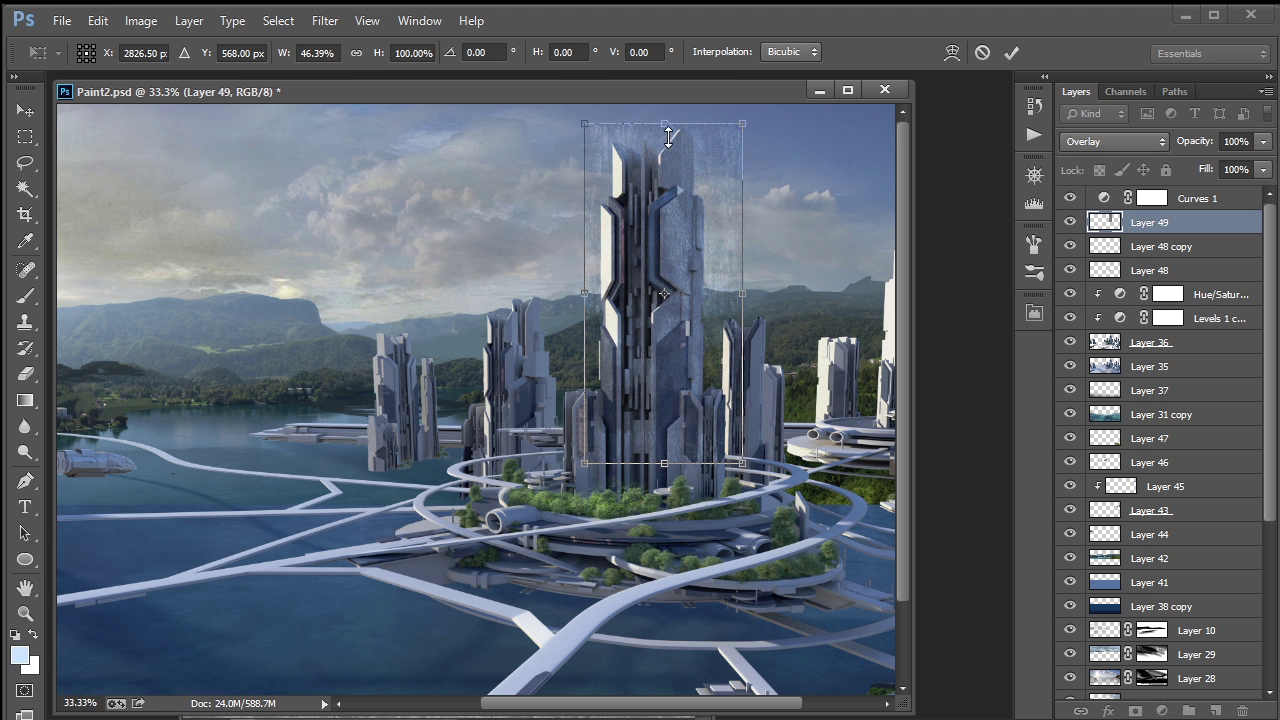
left_click_drag(666, 121, 666, 125)
left_click_drag(665, 463, 665, 505)
key("Return")
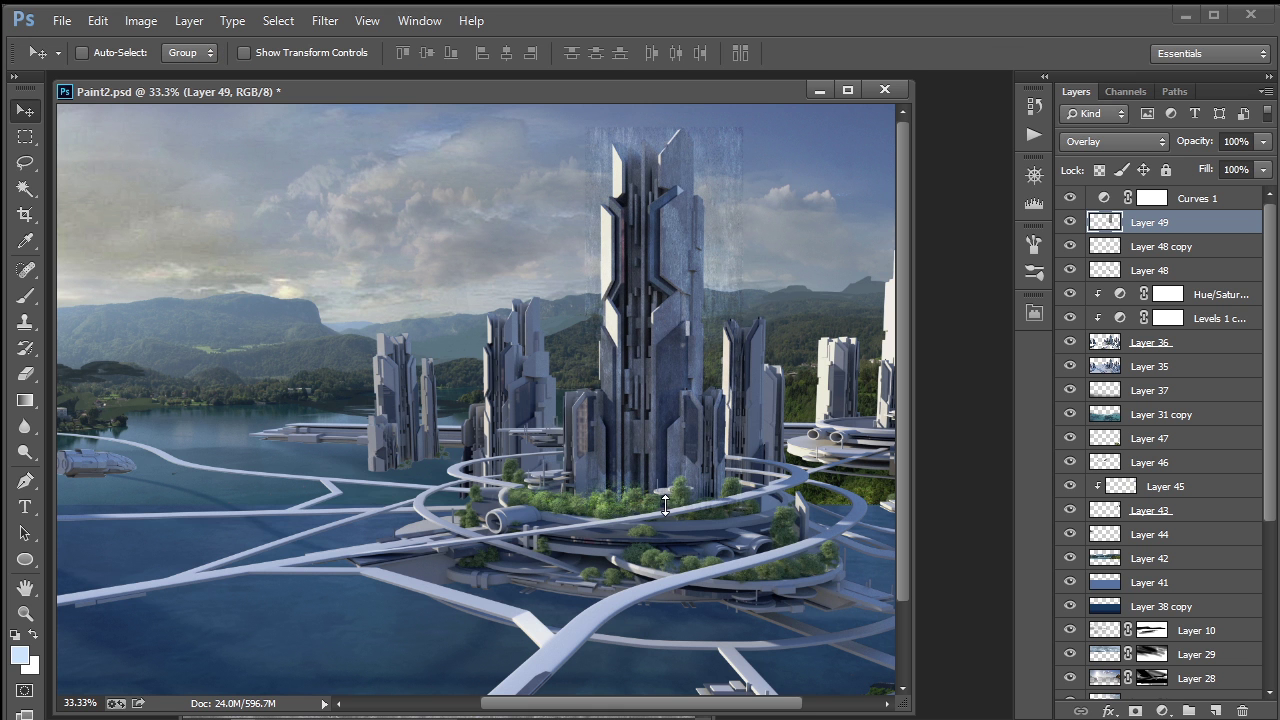
Step: Move the concrete layer below Layer 48, clip it to the tower layer, and shift the texture slightly up and right
left_click_drag(1111, 222, 1129, 268)
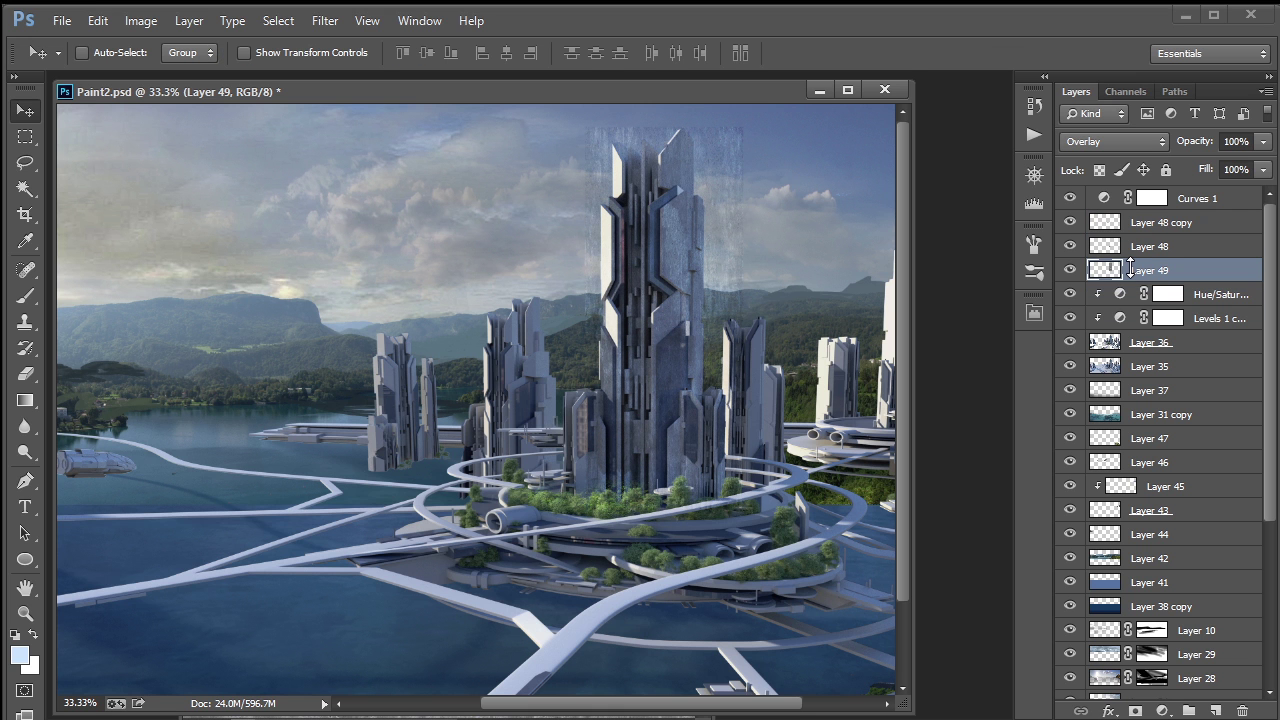
left_click(1130, 281, "alt")
left_click_drag(676, 241, 689, 203)
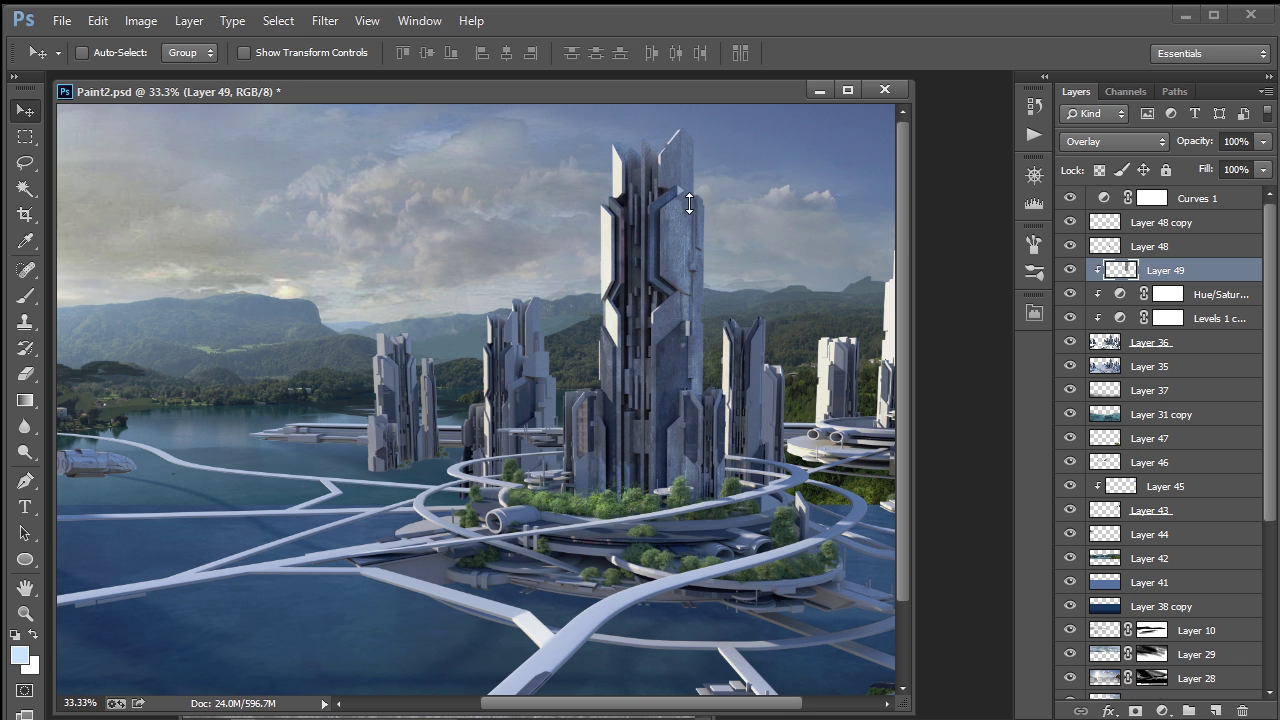
Step: Fine-tune the position of the concrete texture on the tallest tower and lower its layer opacity to 66%
key("ctrl+plus")
key("ctrl+plus")
key("space")
left_click_drag(803, 303, 686, 423)
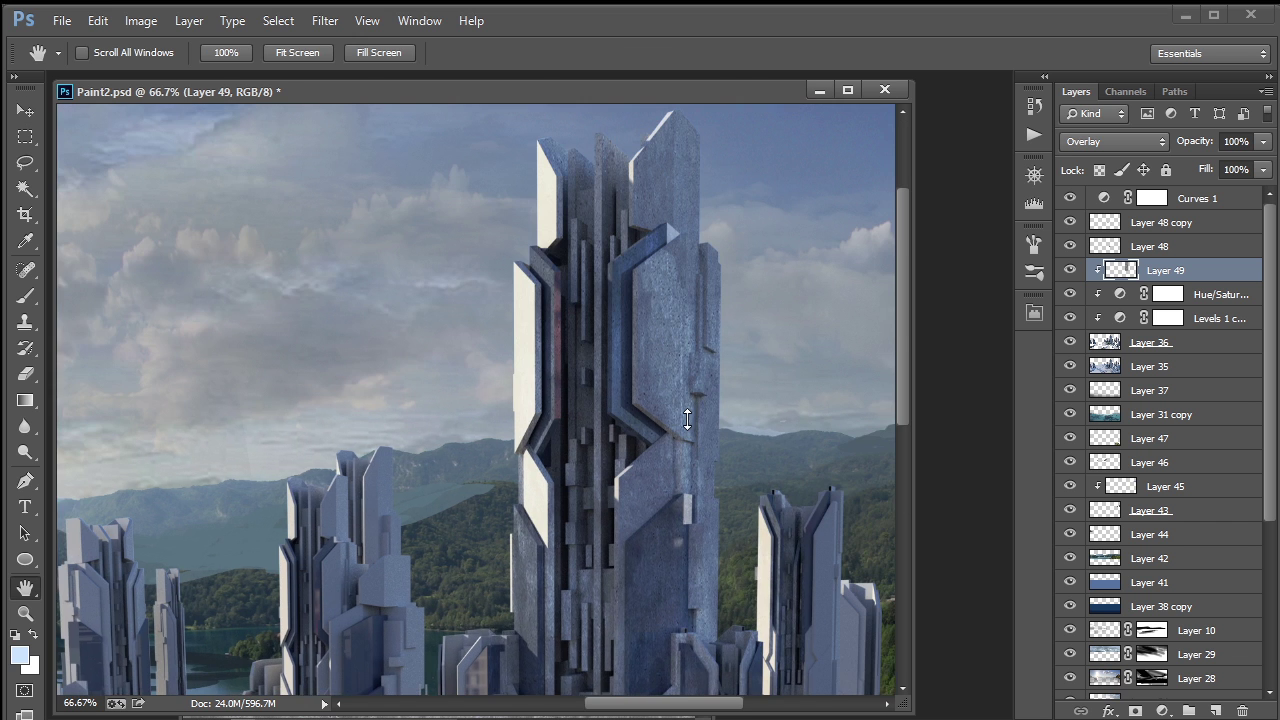
key("v")
left_click_drag(668, 345, 686, 310)
left_click_drag(1263, 141, 1224, 152)
Step: Duplicate the concrete layer, transform the copy to 156.42% by 32.02% over the central island, and clip it to the city layer
key("ctrl+minus")
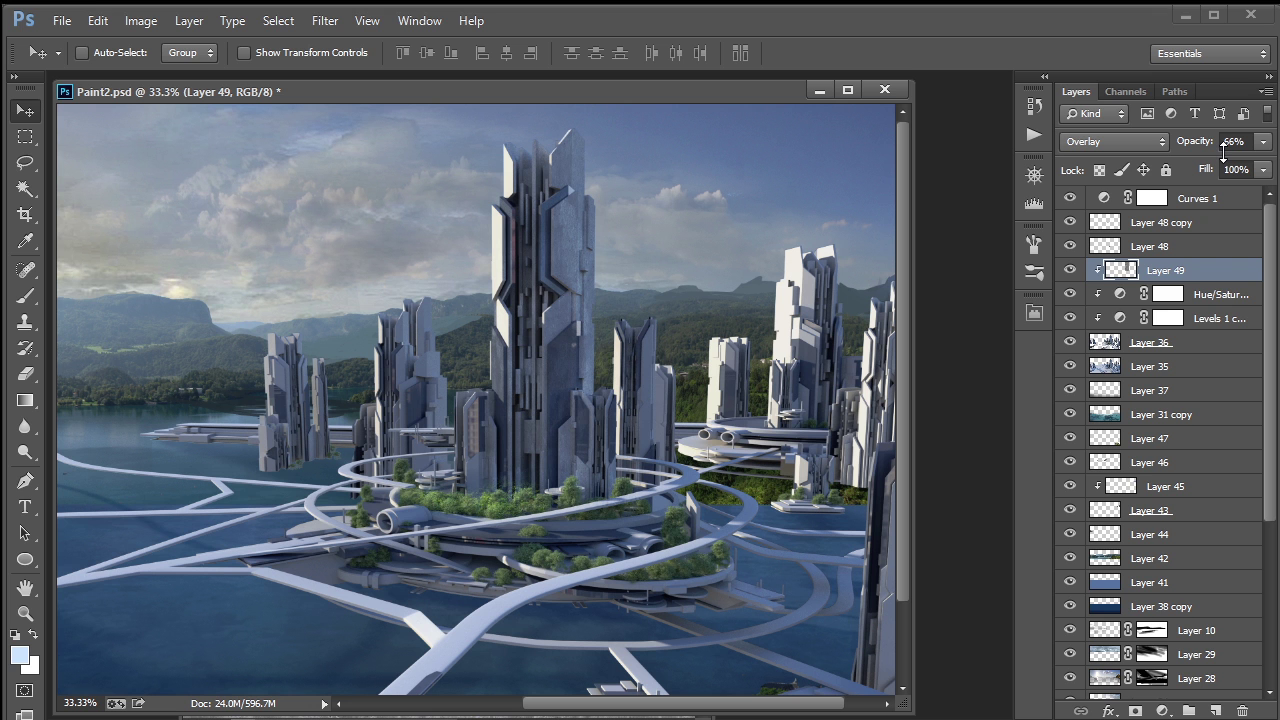
key("ctrl+j")
left_click_drag(591, 315, 537, 476)
key("ctrl+t")
left_click_drag(414, 290, 450, 502)
key("Return")
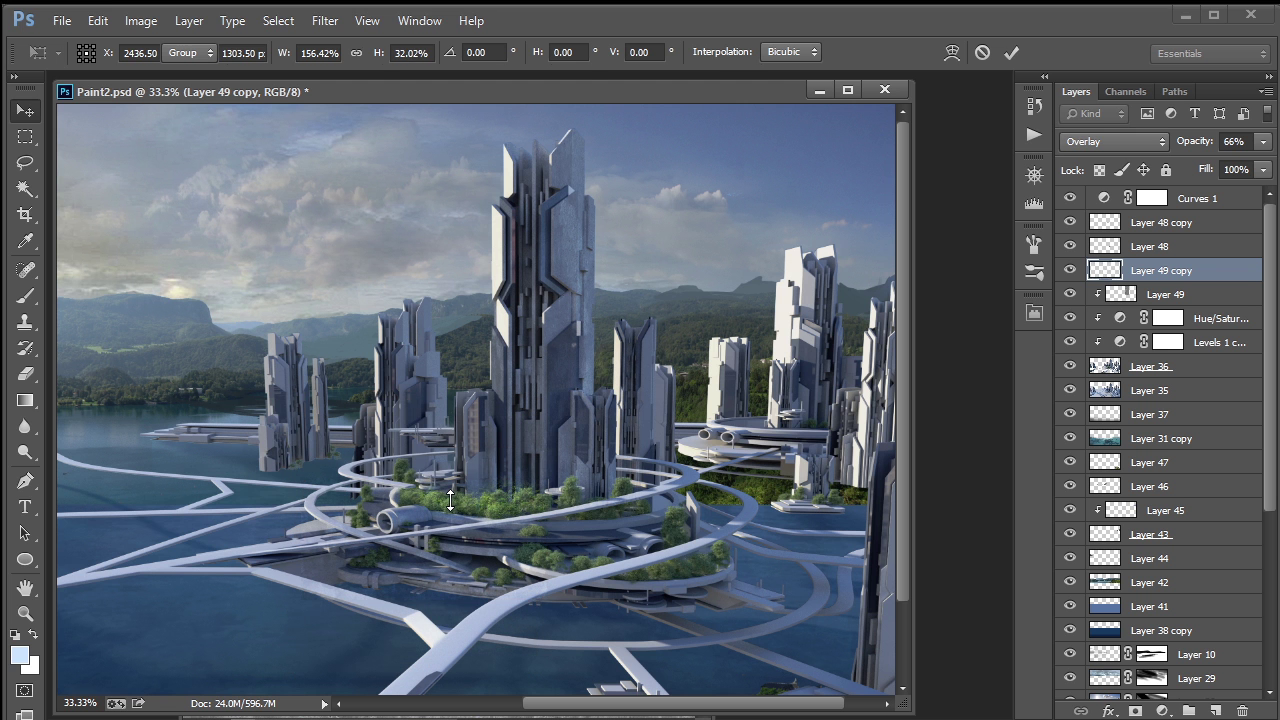
left_click(1118, 294, "alt")
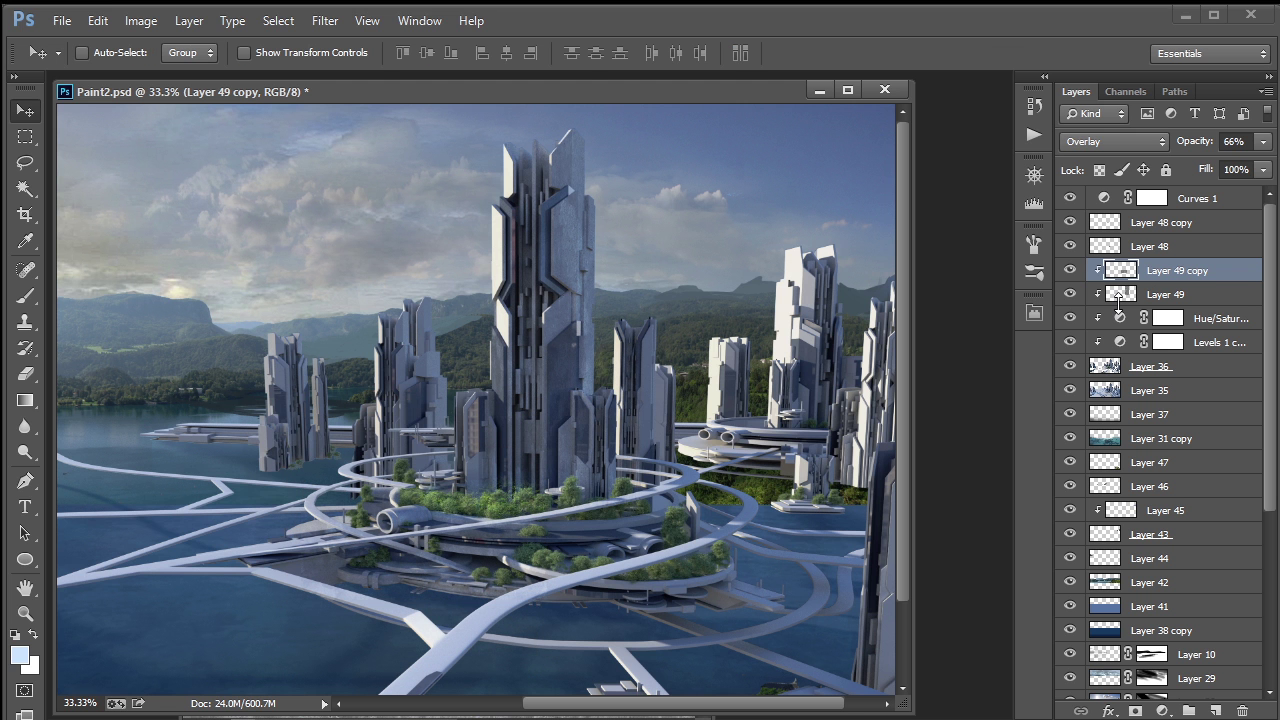
Step: Nudge the island's concrete texture into place, raise its opacity to 100%, and compare it hidden and shown
key("ctrl+plus")
key("ctrl+plus")
key("space")
left_click_drag(451, 552, 526, 398)
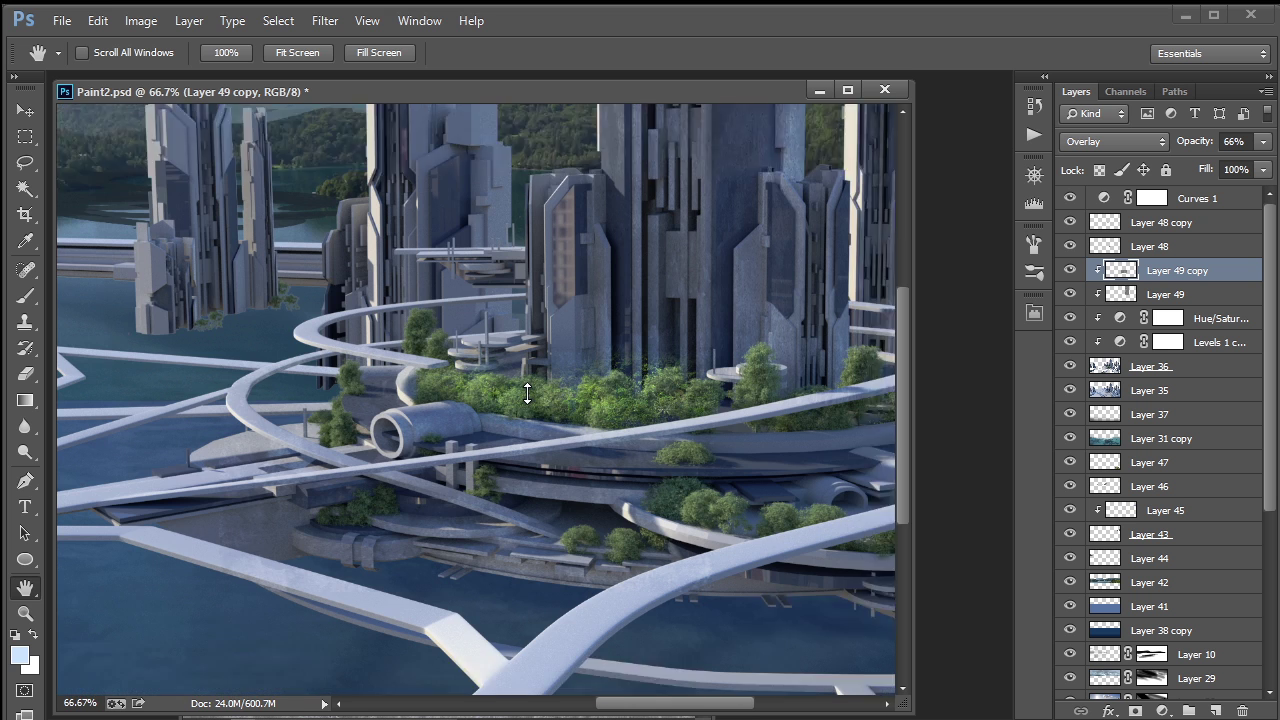
key("v")
left_click_drag(590, 490, 588, 482)
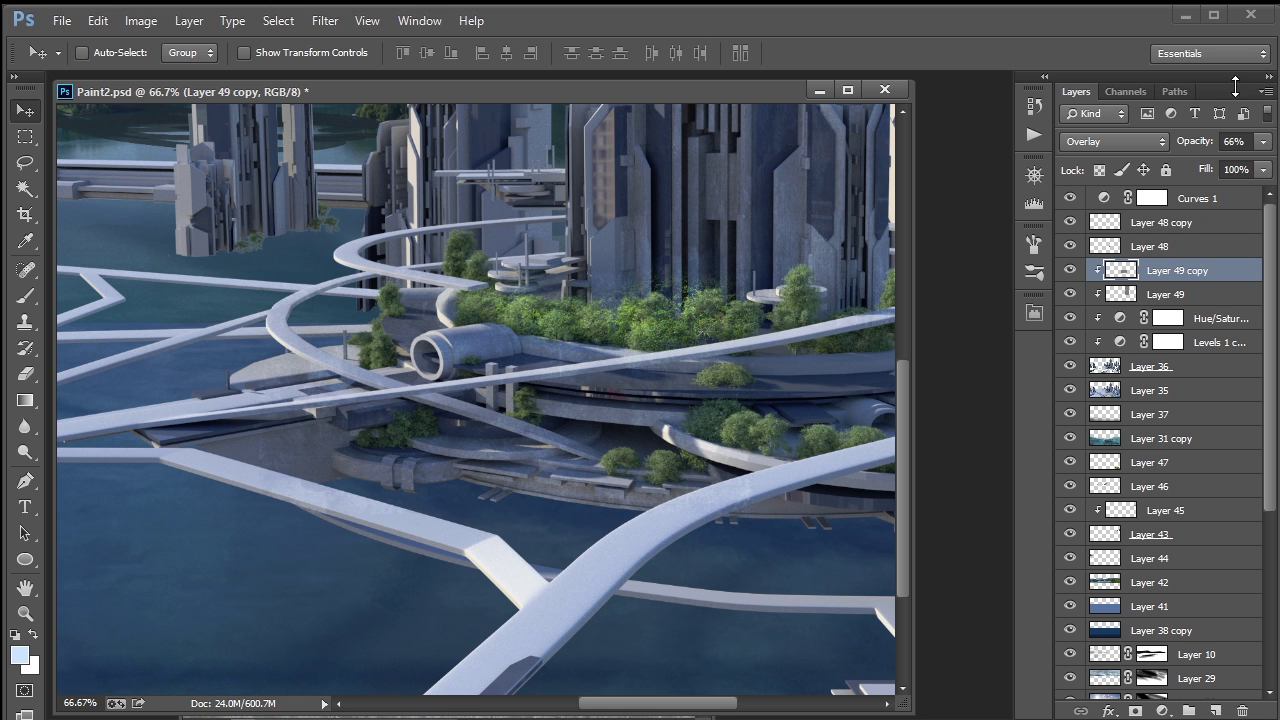
mouse_move(1262, 141)
left_mouse_down()
mouse_move(1253, 160)
mouse_move(1277, 150)
left_mouse_up()
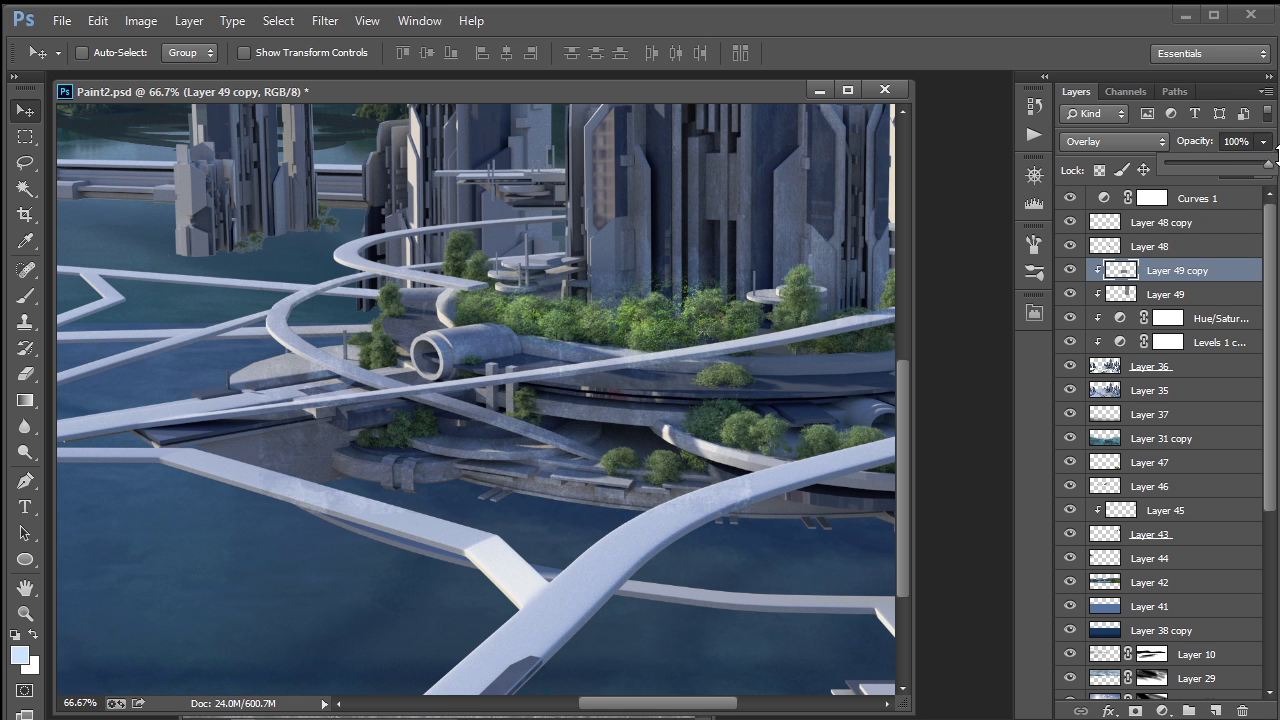
left_click(1069, 272)
left_click(1069, 272)
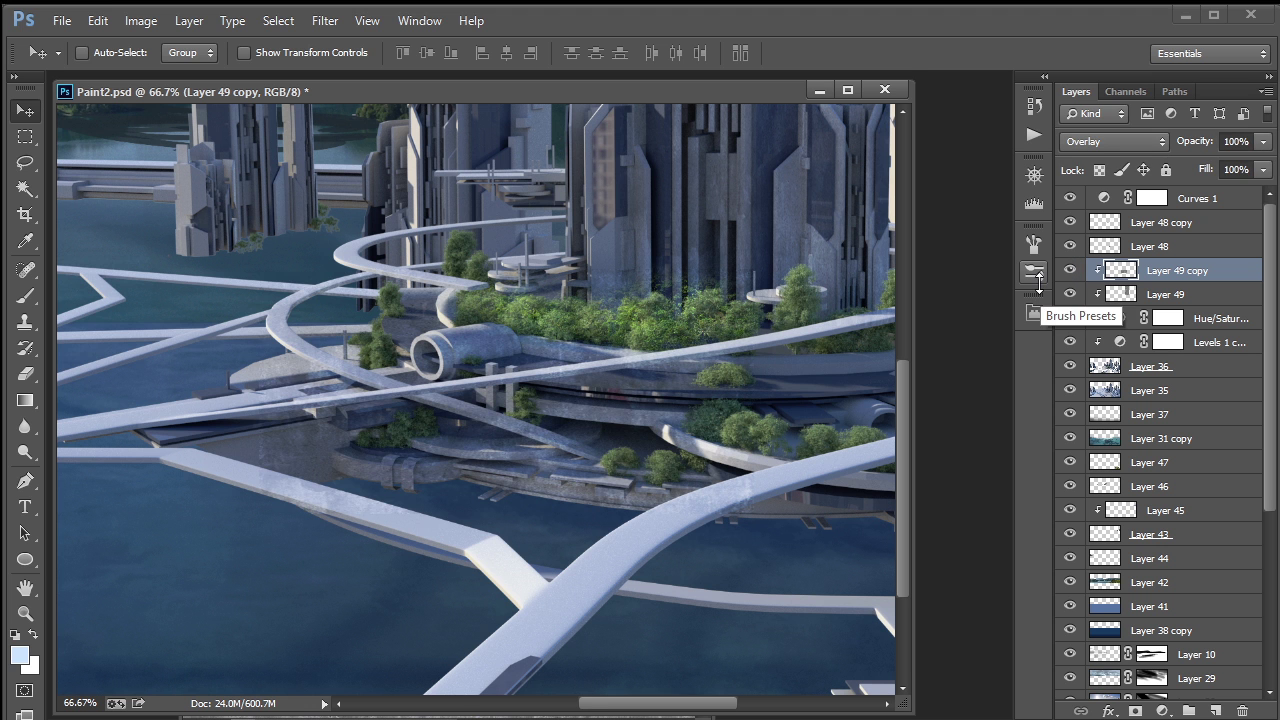
Step: Strengthen the island's concrete texture with Levels, setting midtones to 0.80 and the white input to 220
key("ctrl+l")
left_click_drag(509, 346, 1019, 295)
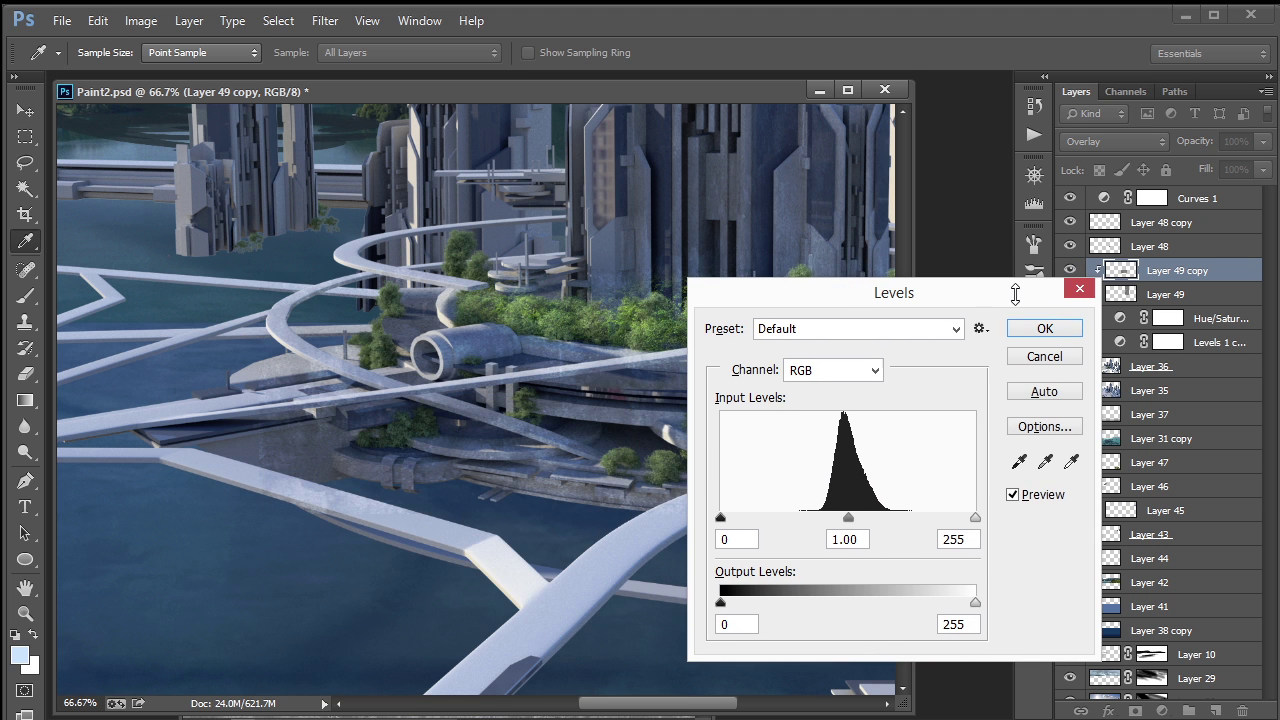
left_click_drag(855, 515, 866, 516)
left_click_drag(970, 516, 940, 516)
left_click(1044, 329)
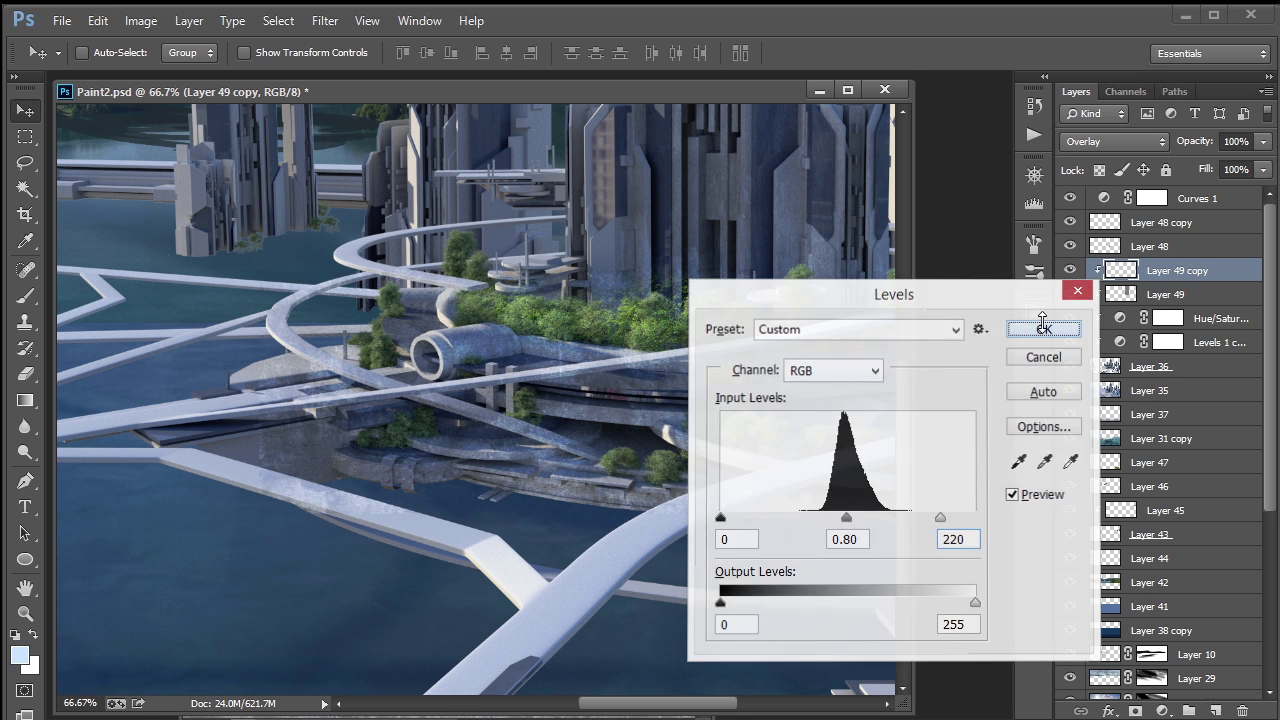
key("e")
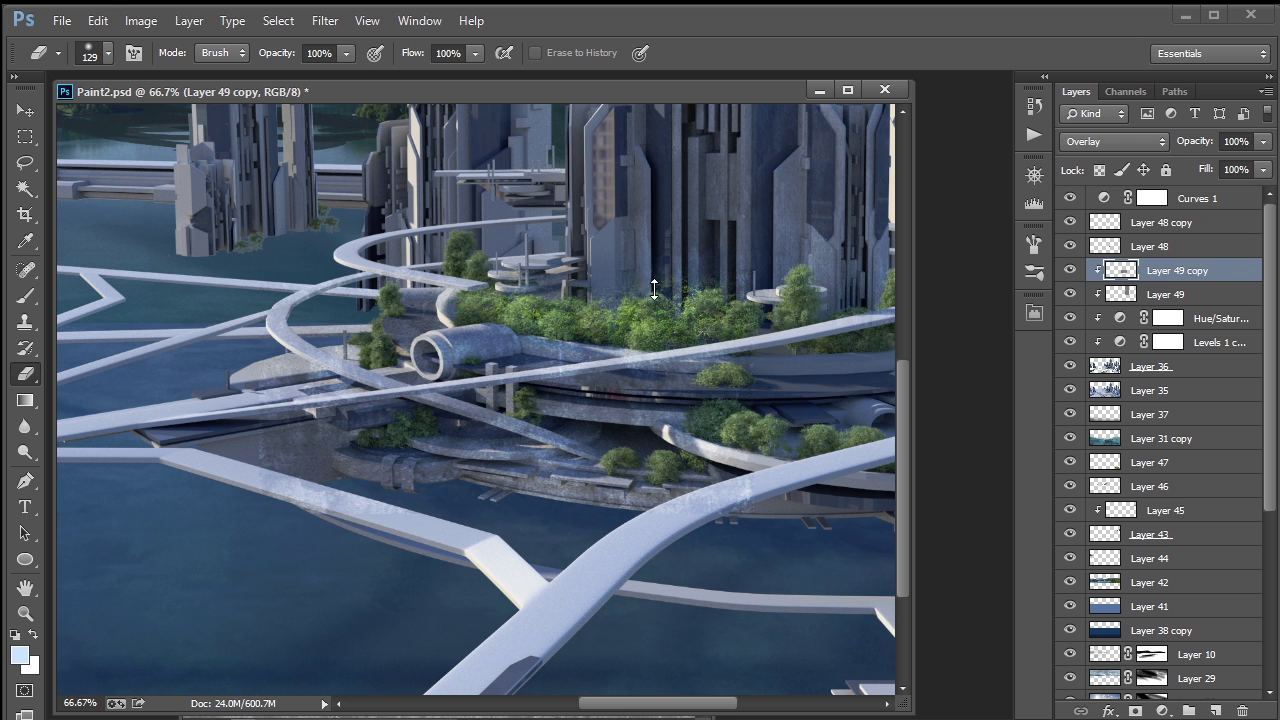
Step: Reduce the soft eraser to 19 px and clean up the concrete texture along the elevated walkways crossing the central island
right_click(686, 359)
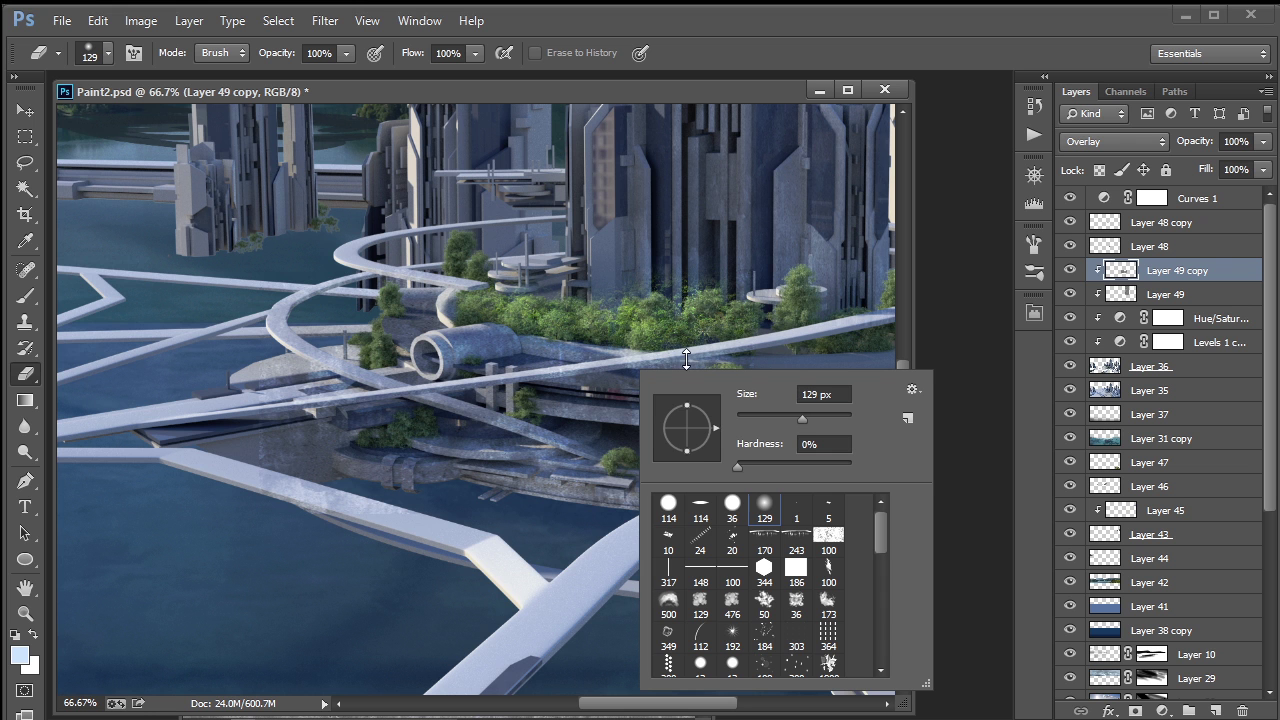
left_click(746, 416)
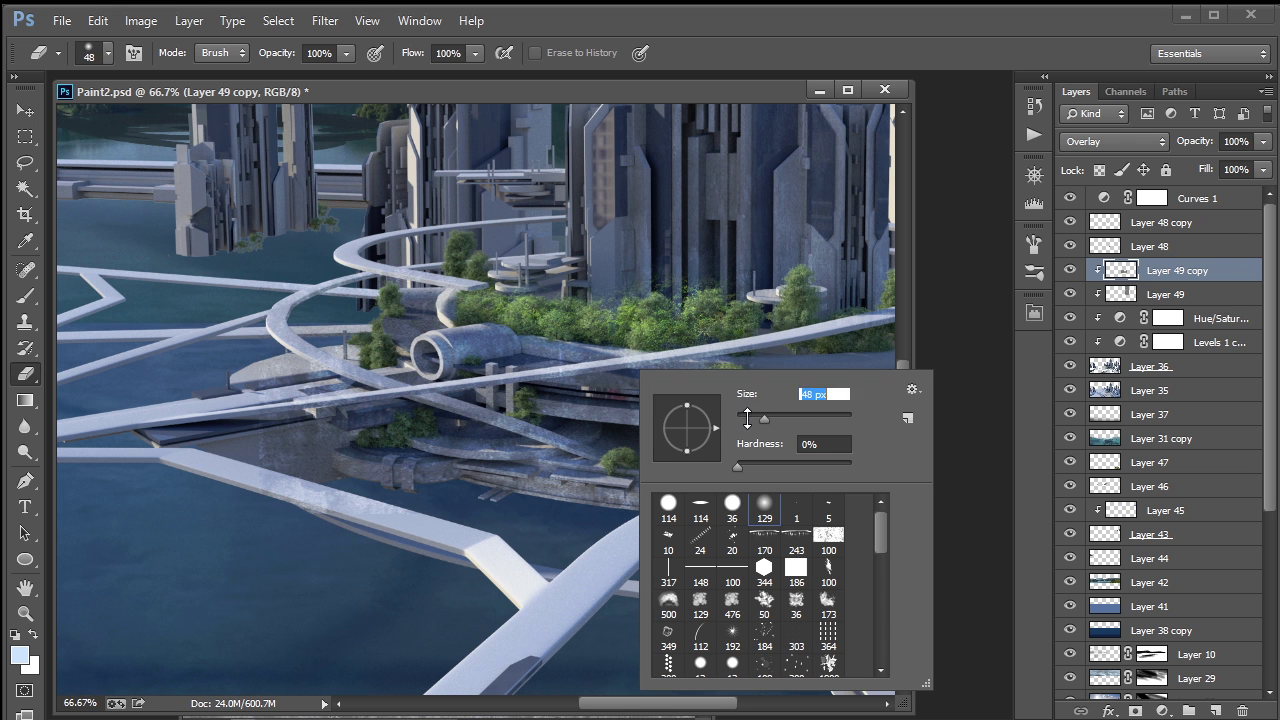
key("Return")
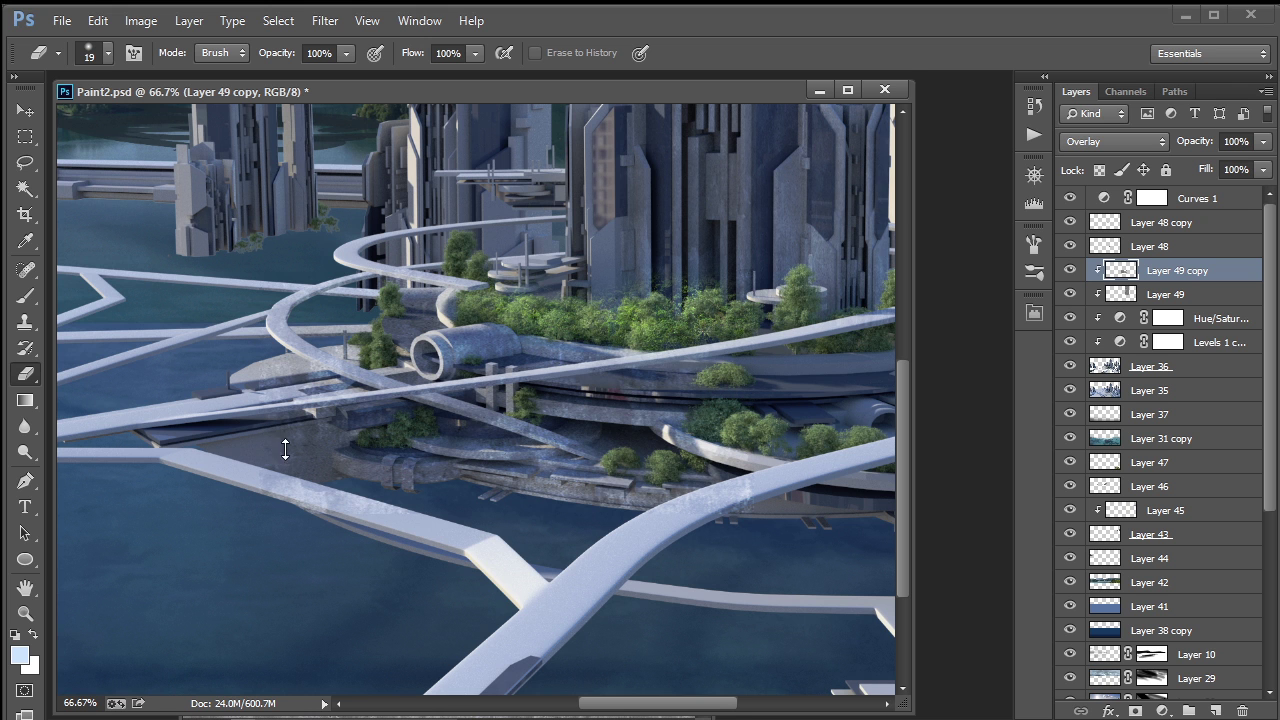
Step: Set the eraser to 6 px and touch up the island's concrete texture around the narrow walkway beside the round pipe
right_click(424, 380)
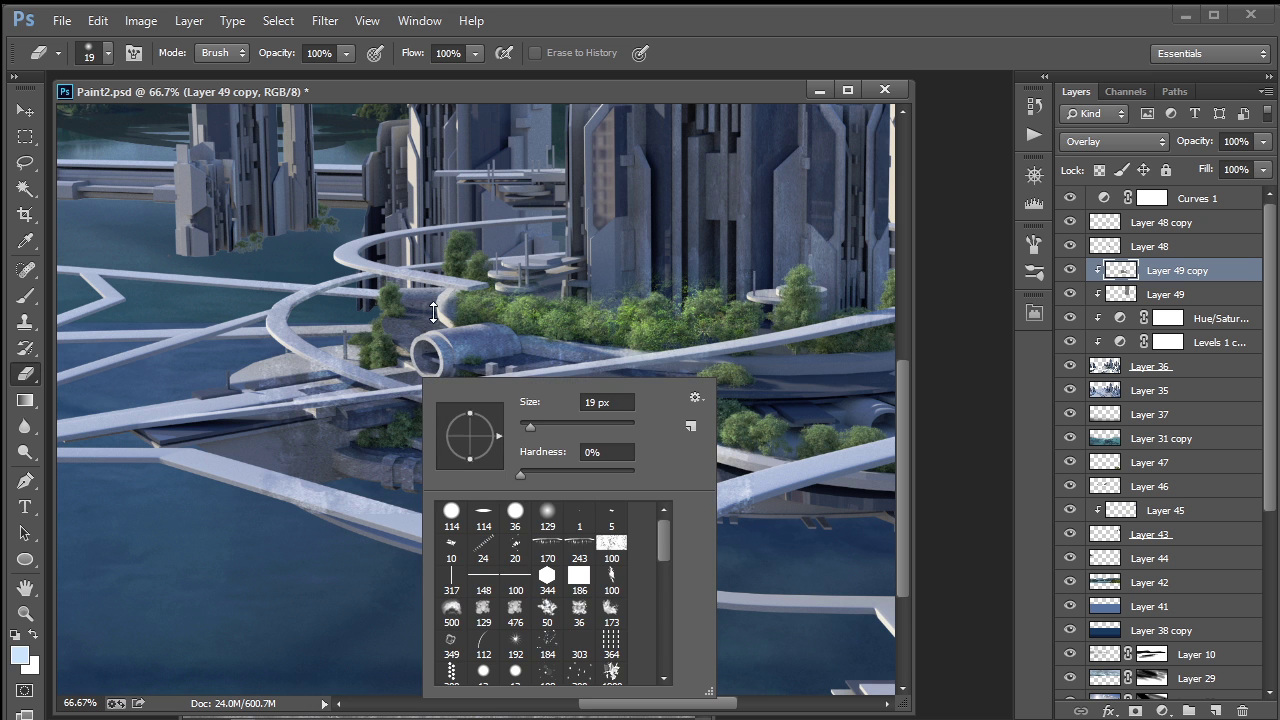
left_click(522, 425)
left_click(312, 372)
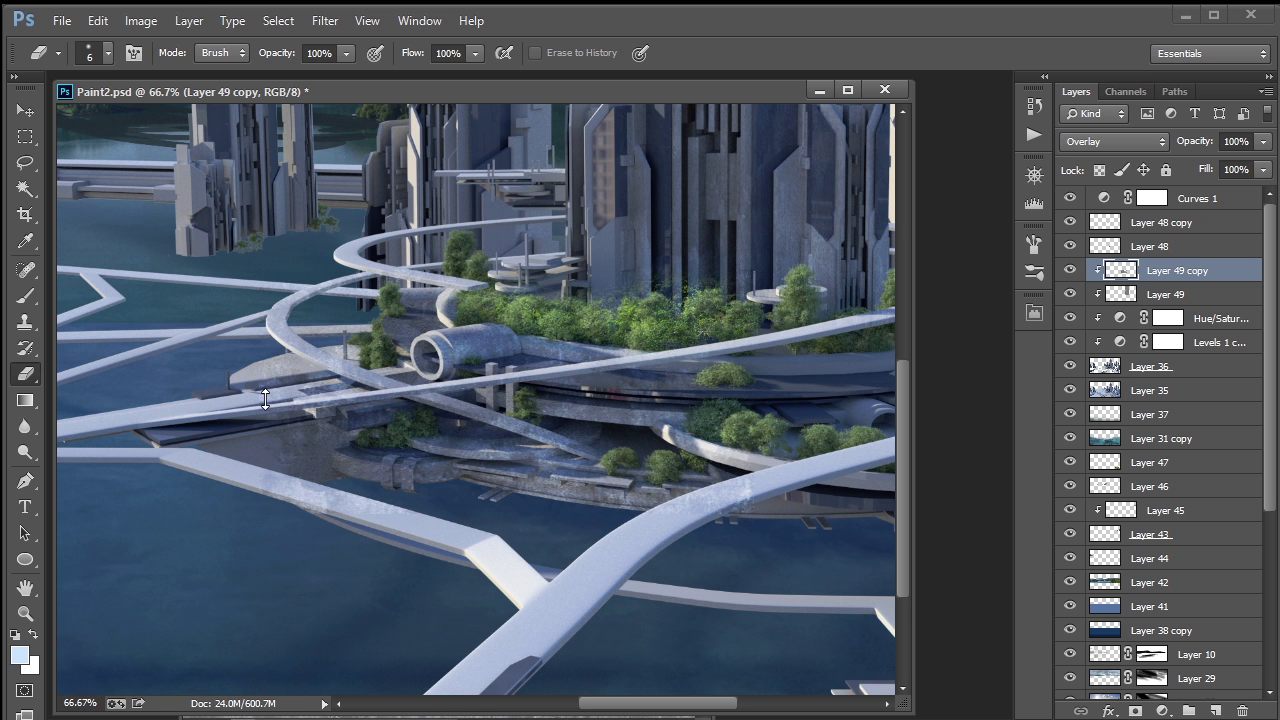
key("ctrl+minus")
key("ctrl+minus")
key("ctrl+minus")
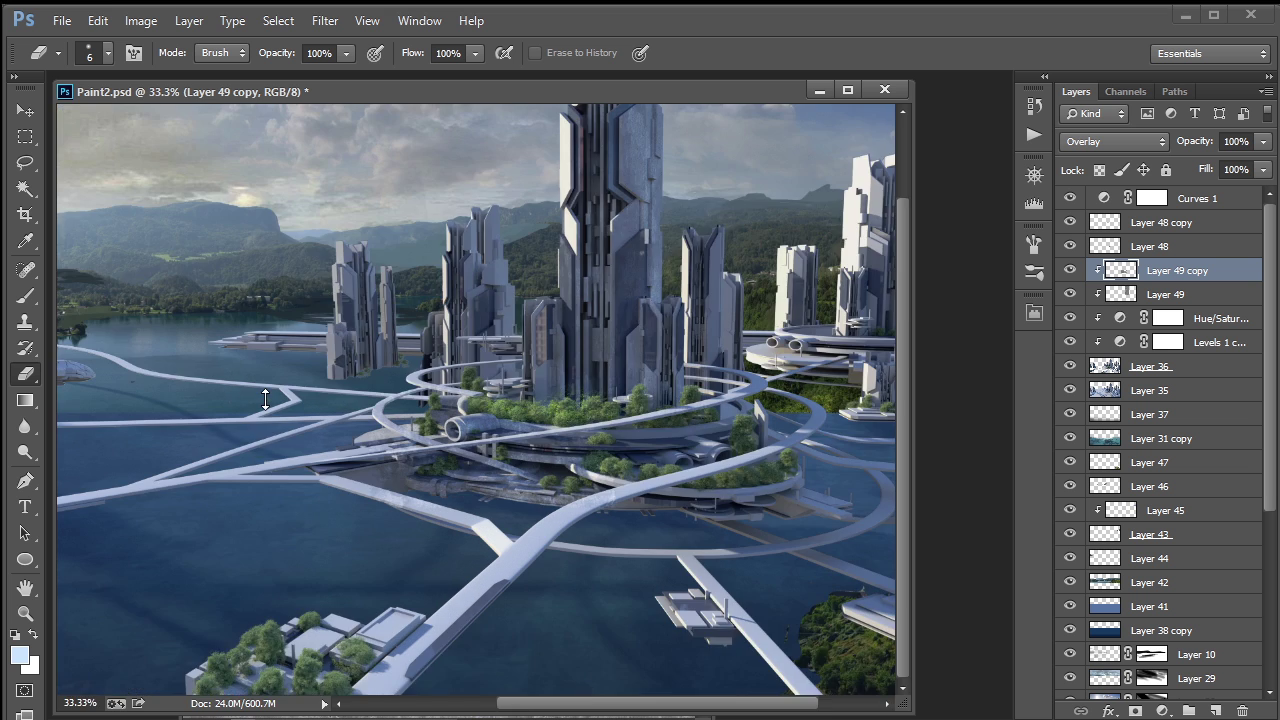
key("v")
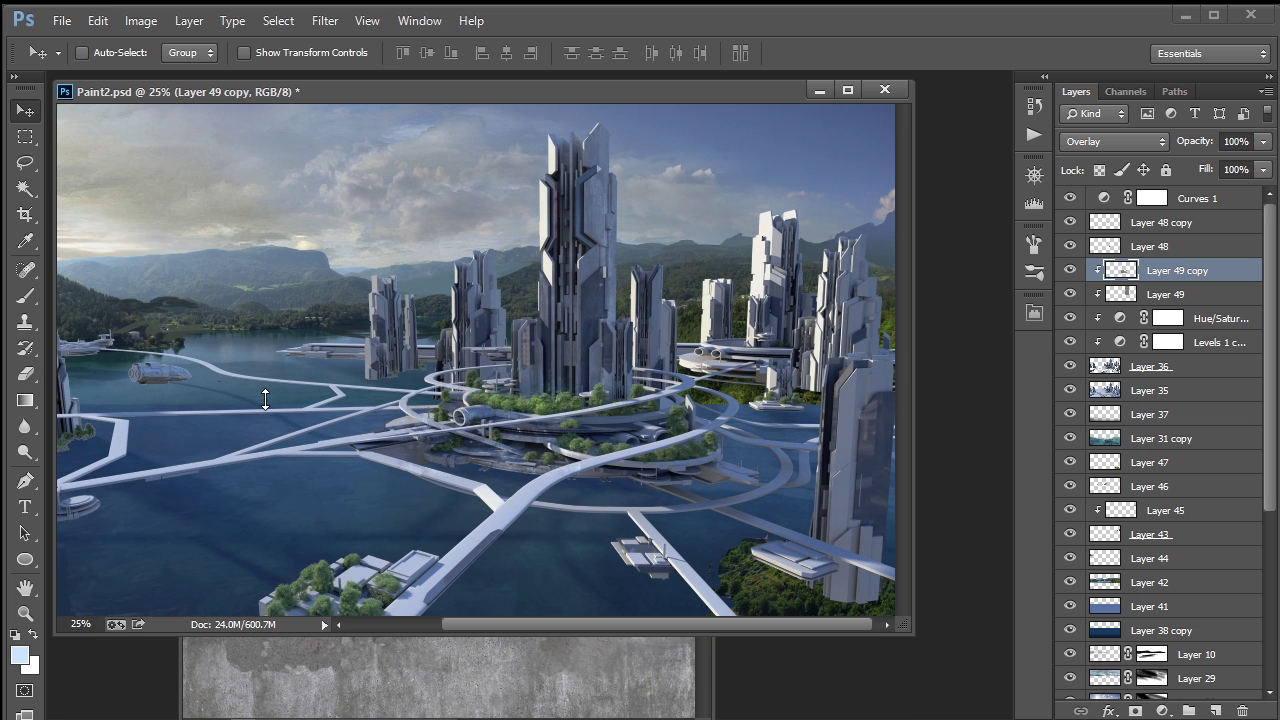